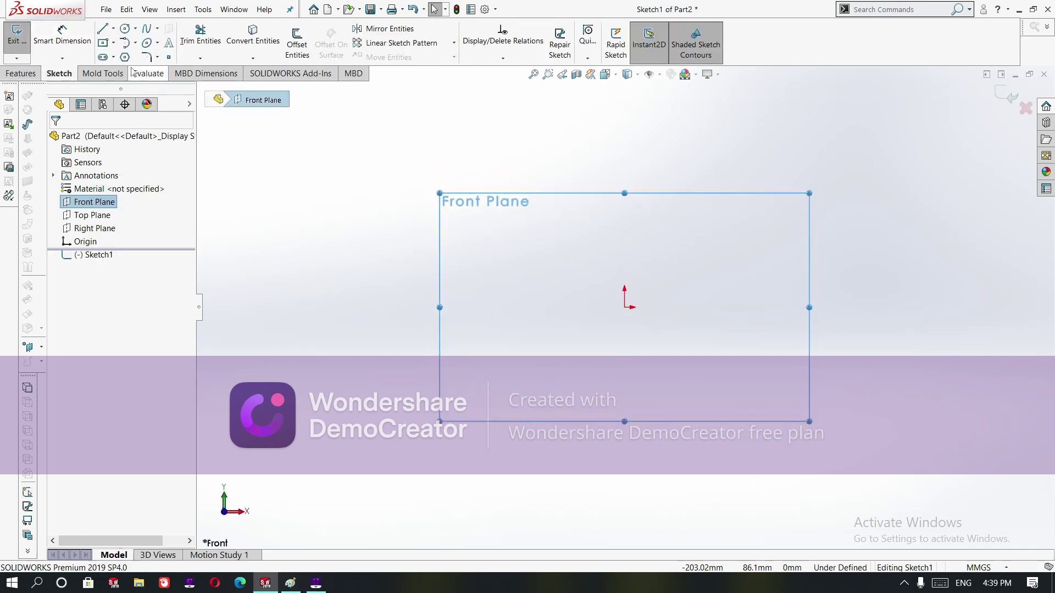
Sketch a center rectangle about 229 mm wide and 45 mm high, centred on the origin of the Front Plane
click(114, 42)
click(121, 80)
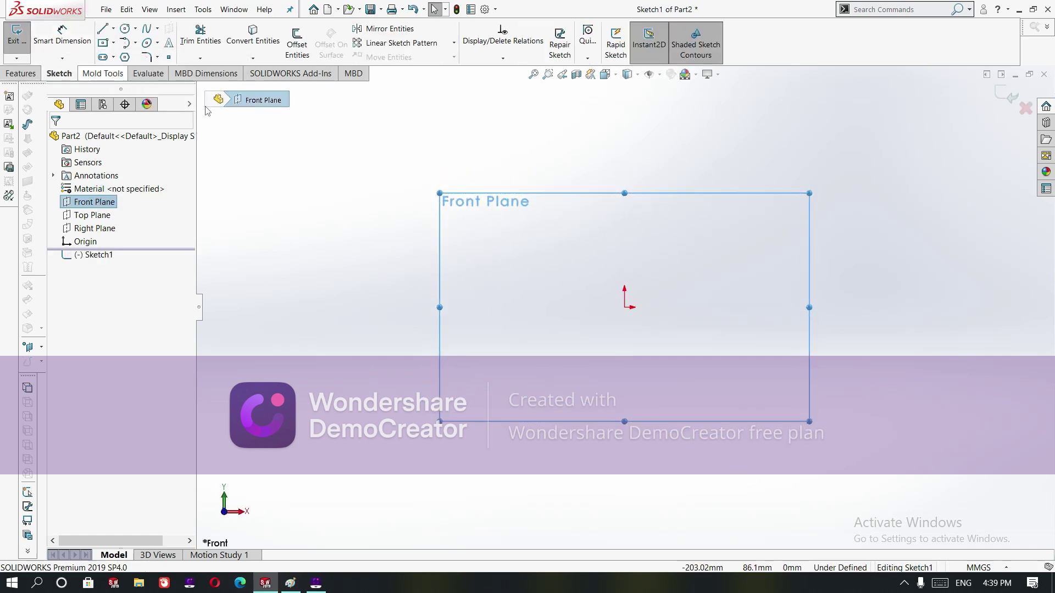
click(629, 307)
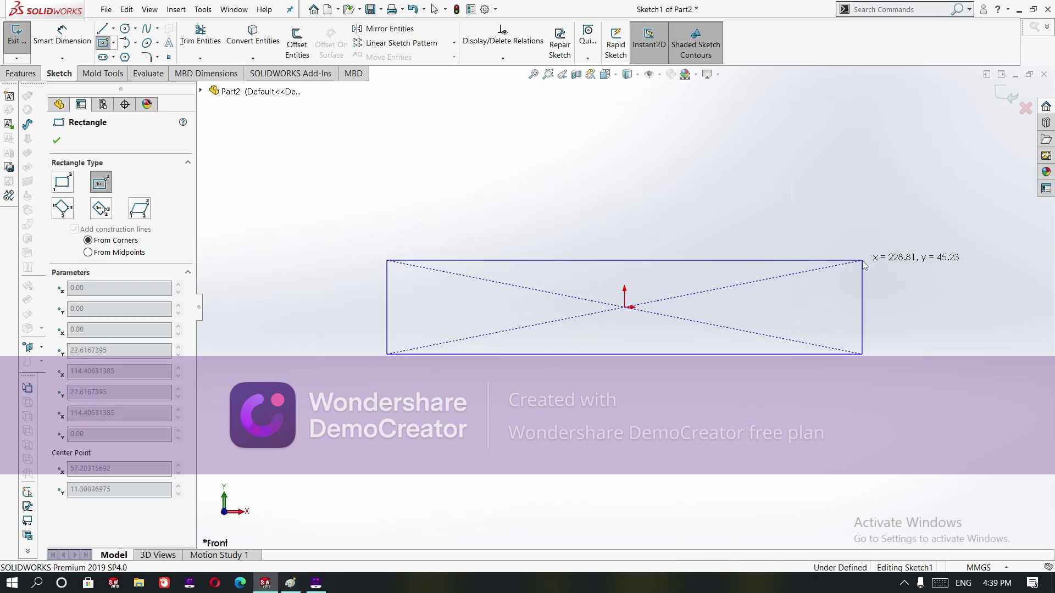
click(862, 261)
key(Escape)
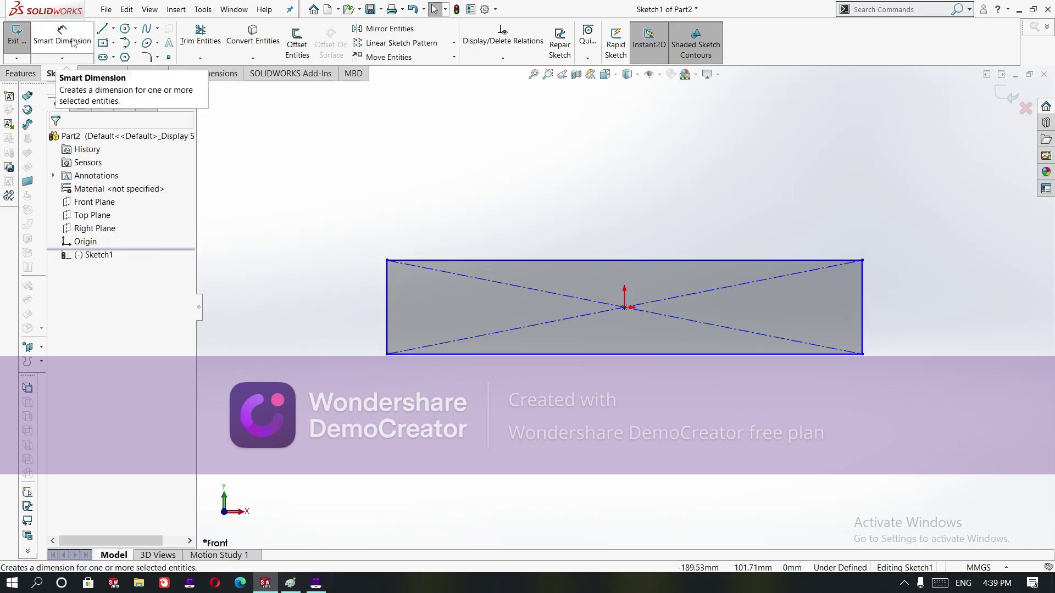
Dimension the rectangle's vertical side to 12 mm
click(388, 300)
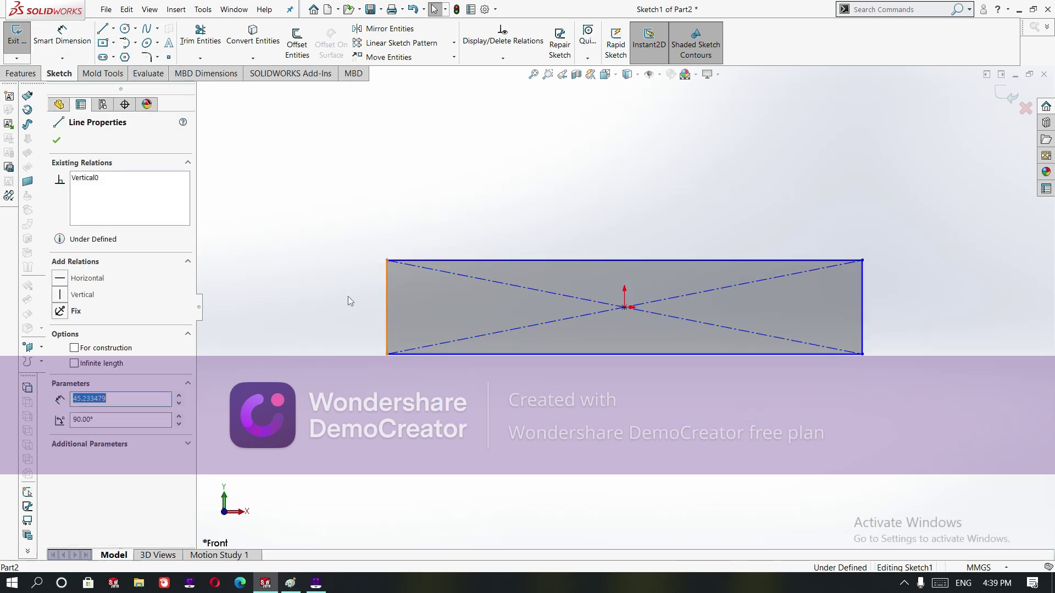
click(348, 297)
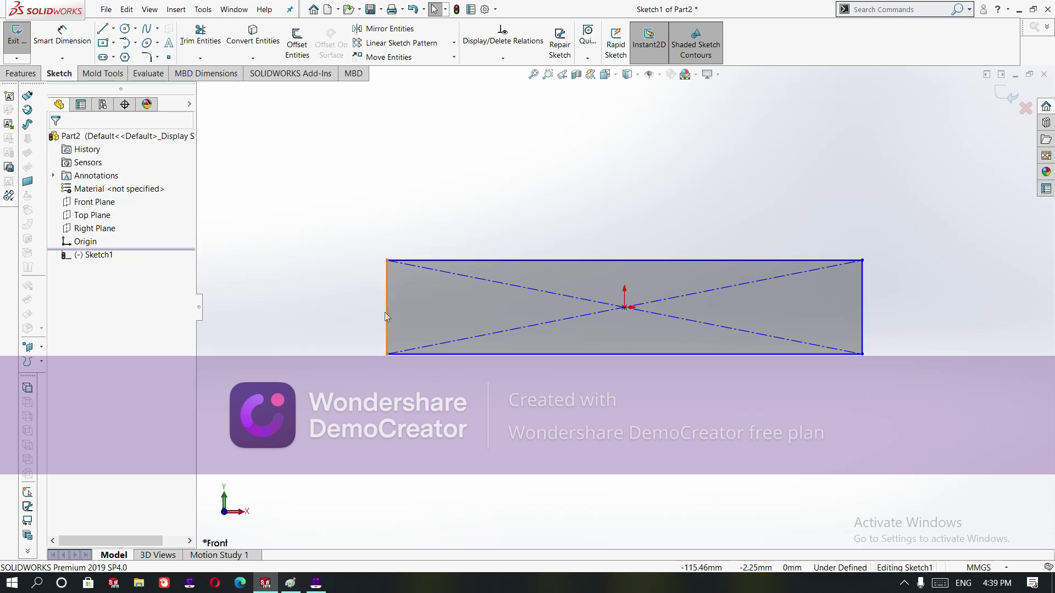
click(86, 47)
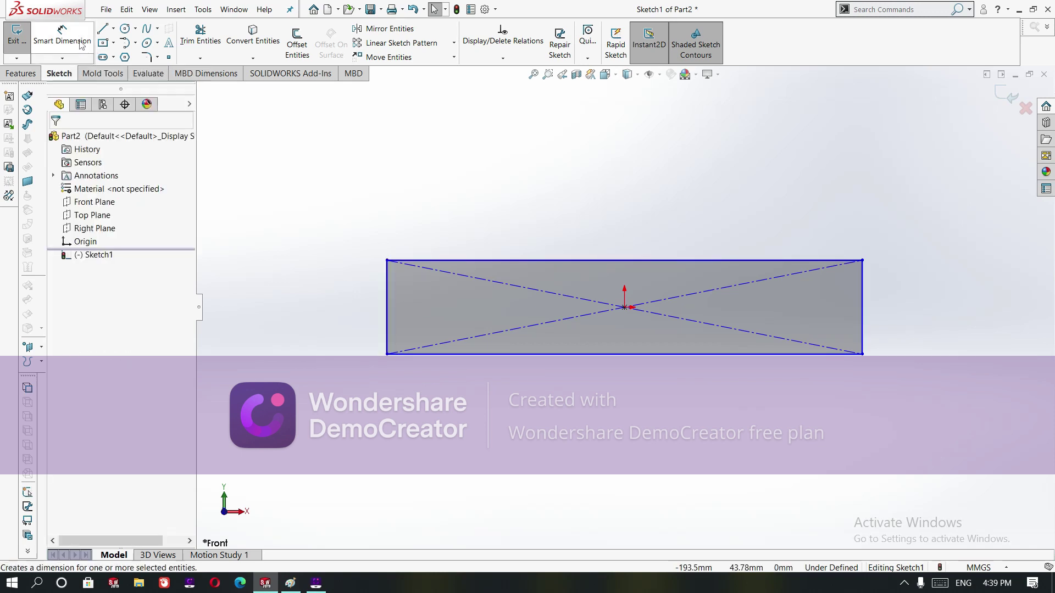
click(387, 317)
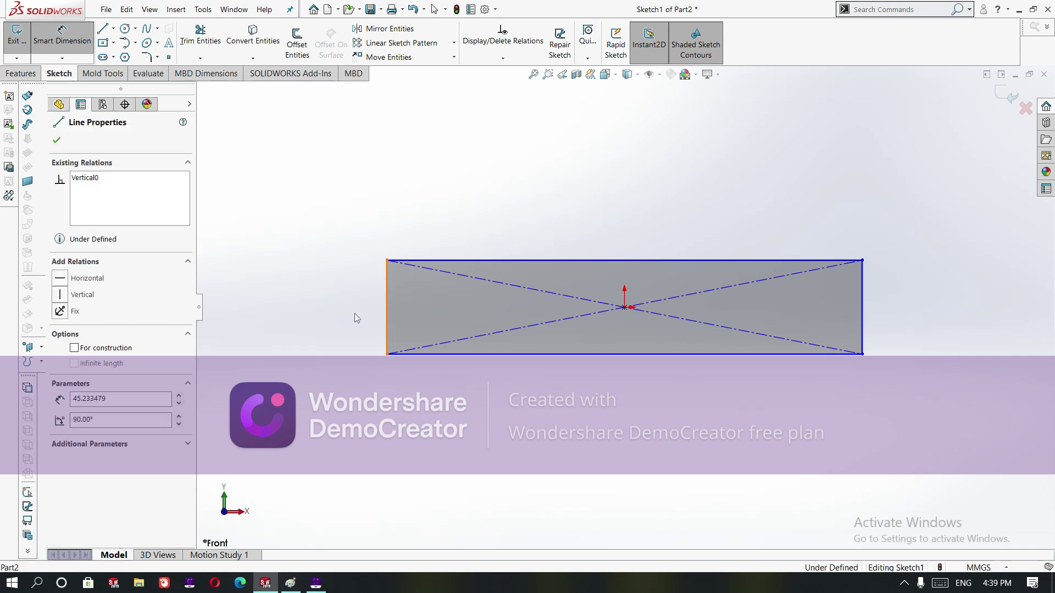
click(354, 316)
text(12)
key(Return)
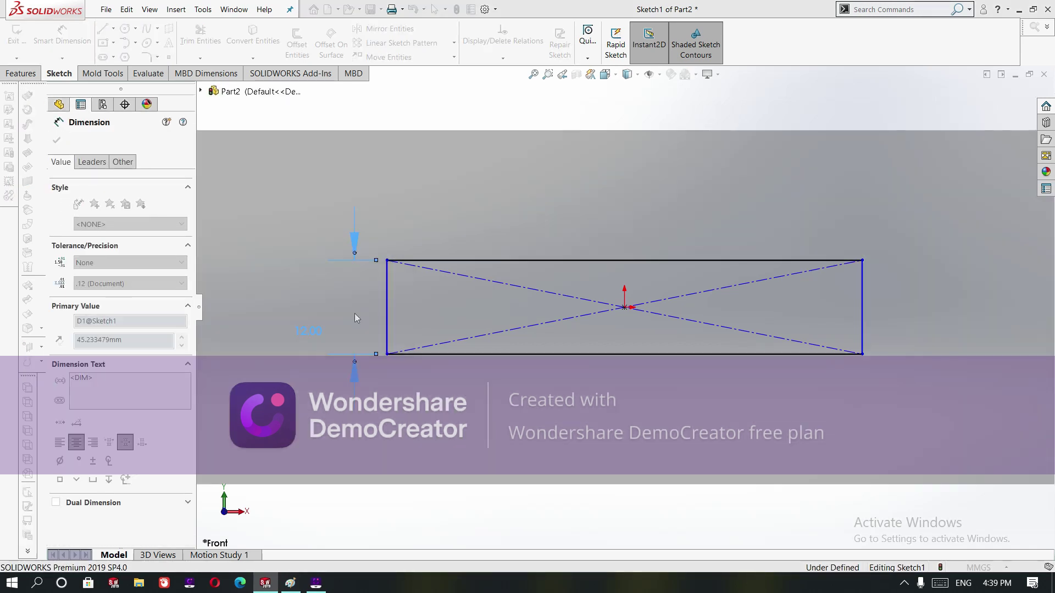
Dimension the rectangle's horizontal side to 150 mm and finish dimensioning
click(545, 260)
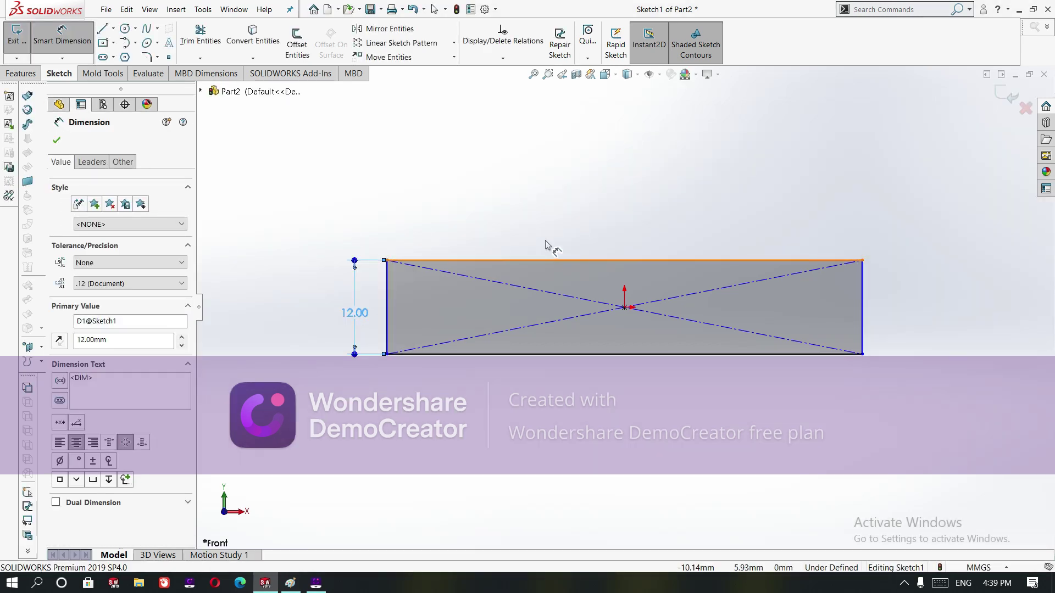
click(546, 242)
text(150)
key(Return)
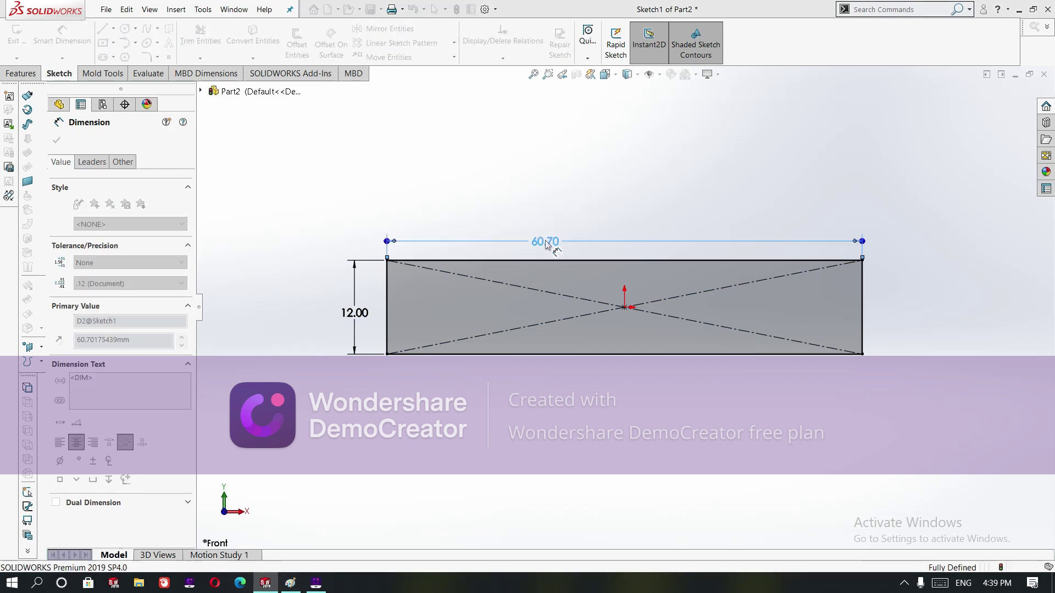
key(f)
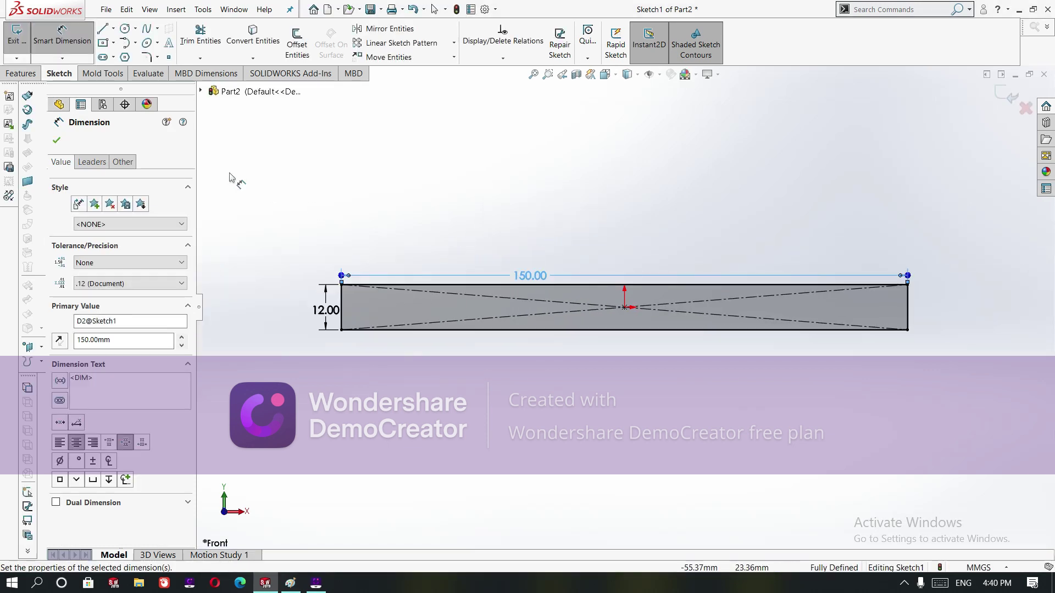
click(57, 142)
Switch to Paint and examine the front and top views of the reference drawing for the base plate's depth
mouse_move(299, 576)
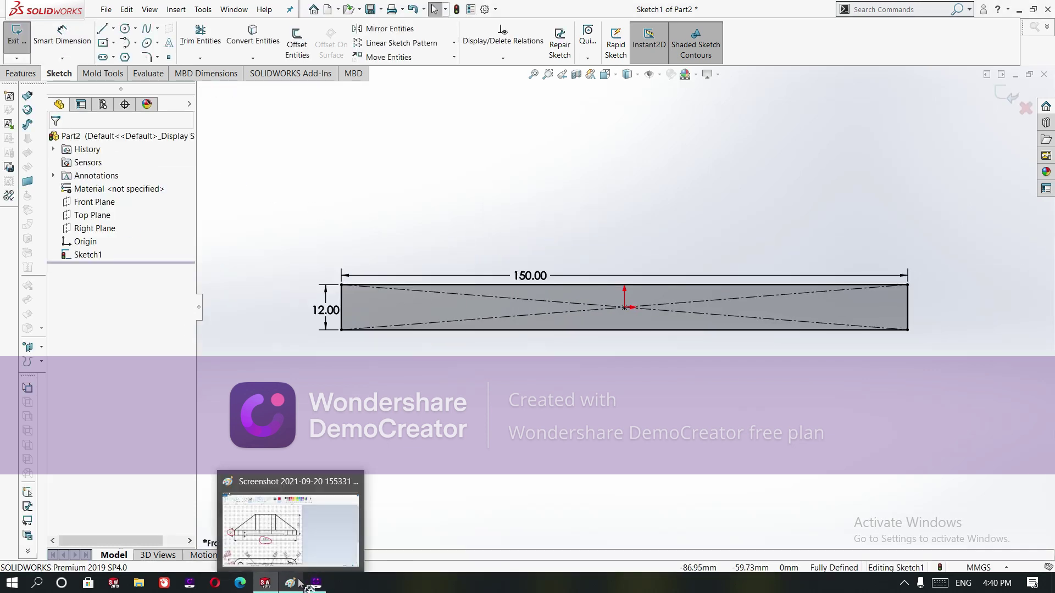
click(302, 558)
scroll(438, 441, down, 5)
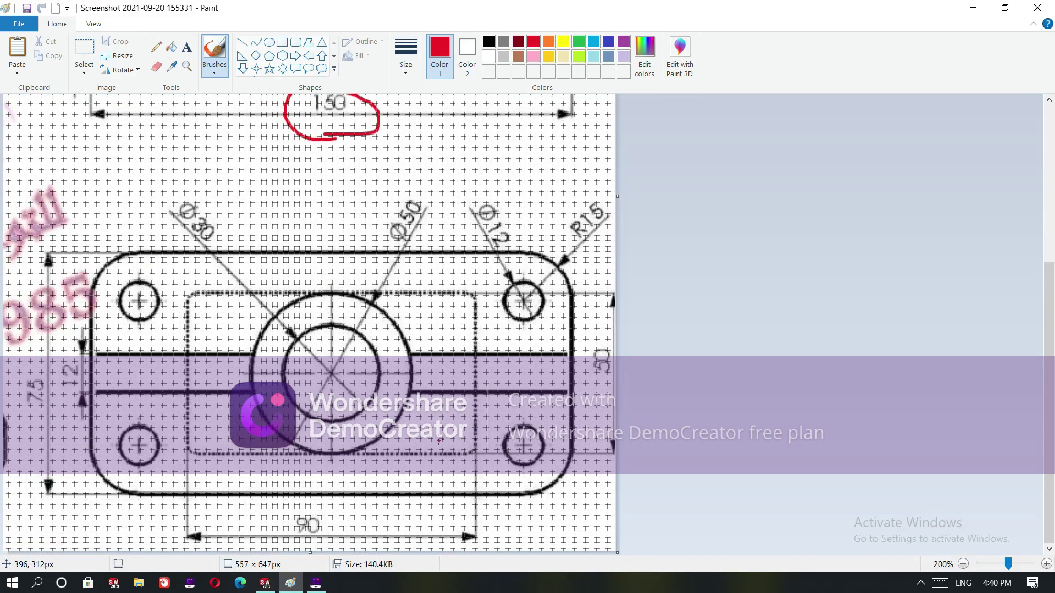
scroll(439, 441, up, 5)
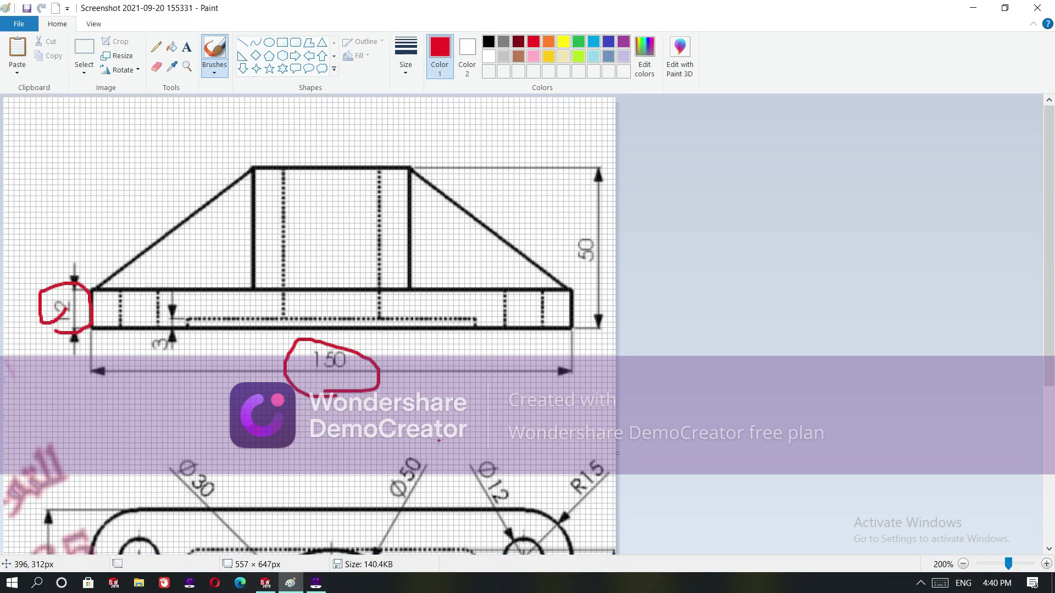
scroll(439, 441, down, 5)
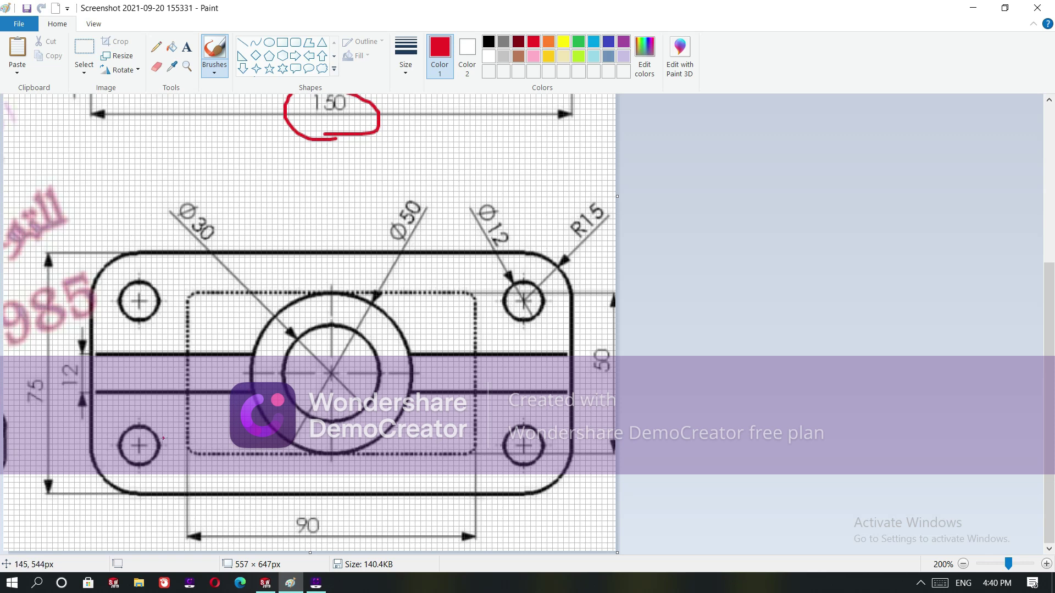
Switch back to SOLIDWORKS and extrude the rectangle as a blind boss with a depth of 75 mm
mouse_move(265, 583)
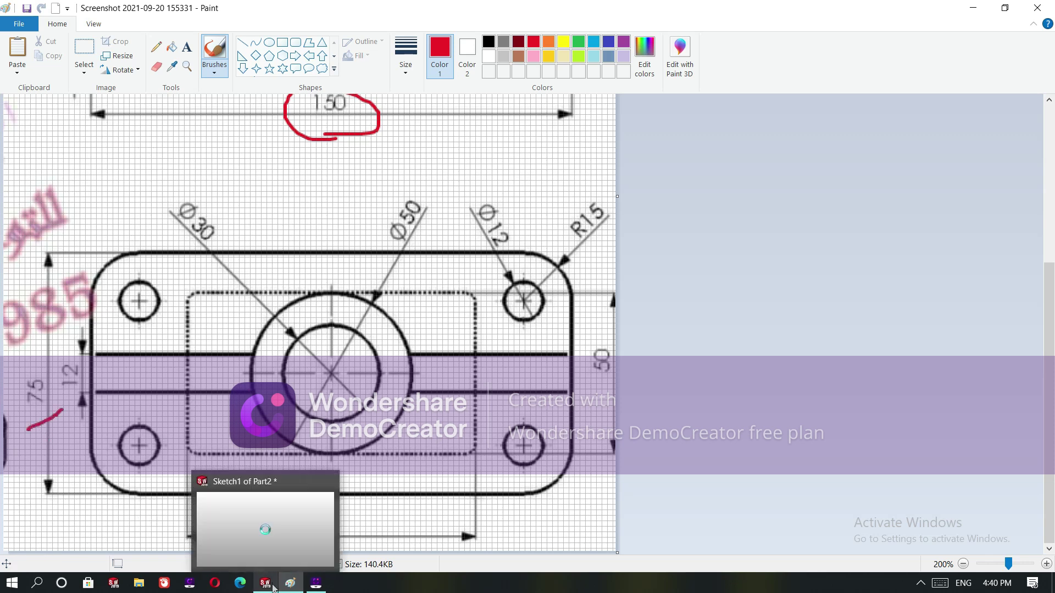
click(266, 528)
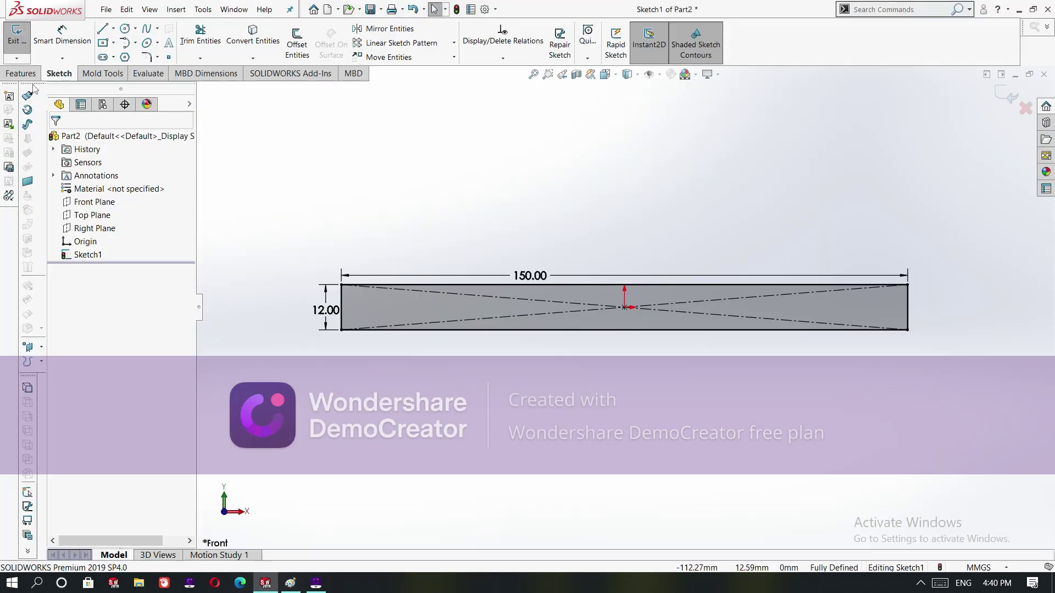
click(21, 73)
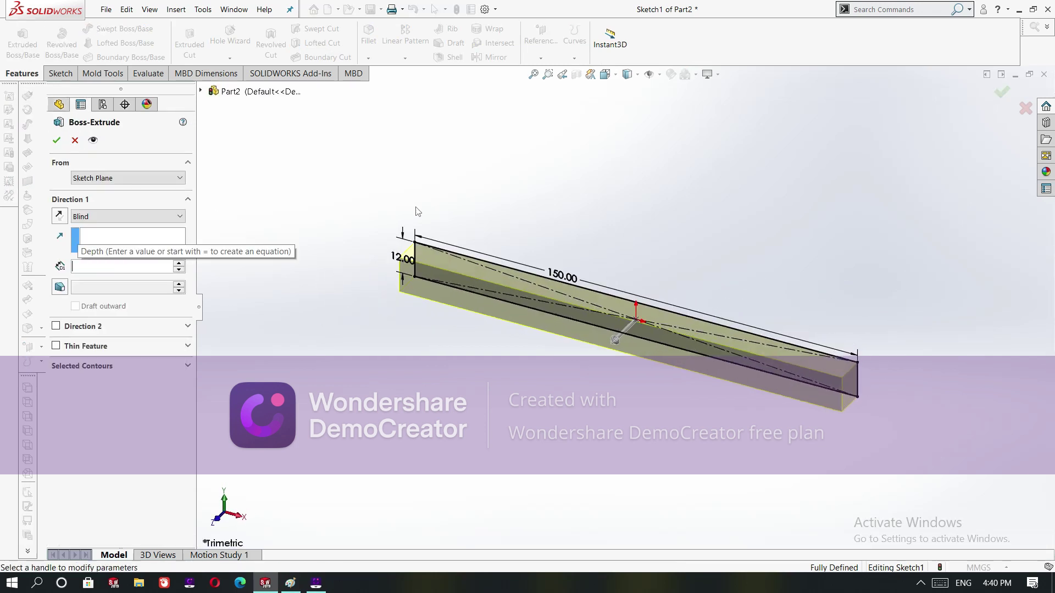
text(75)
key(Return)
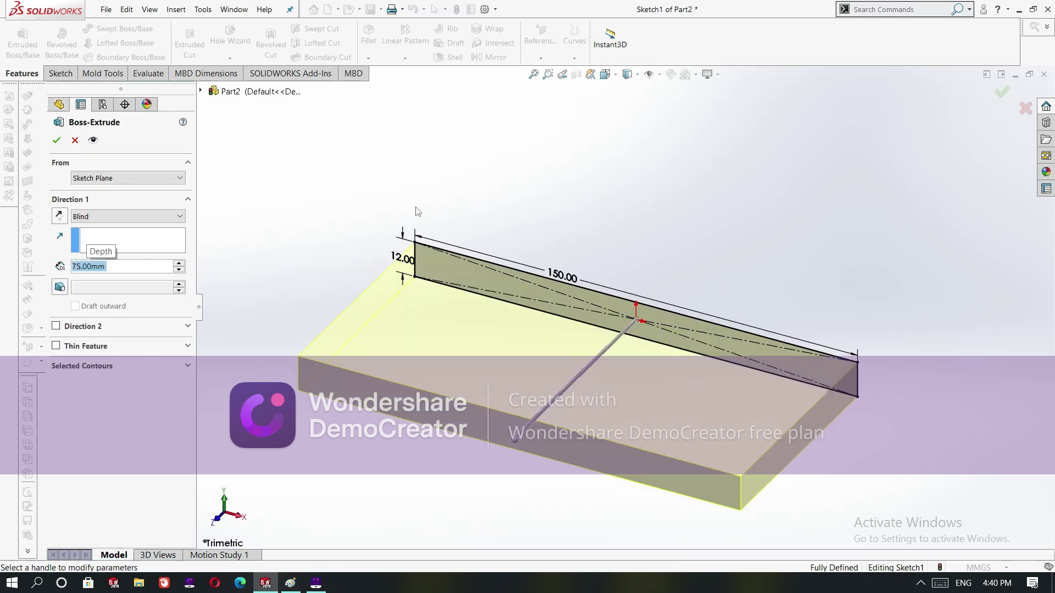
click(52, 144)
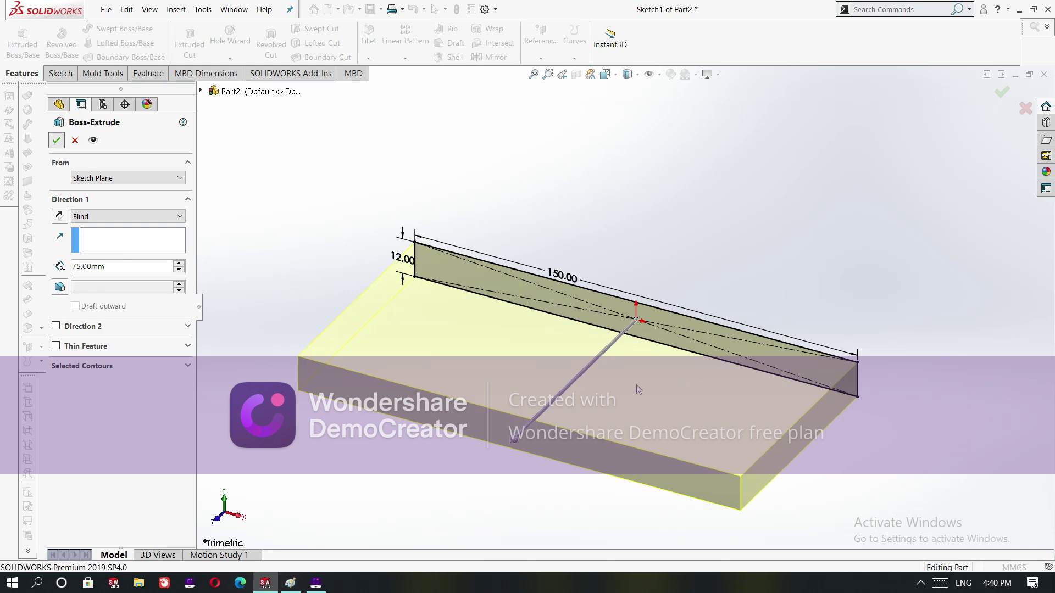
Orient the view normal to the plate's large upper face and start a sketch on it
right_click(609, 371)
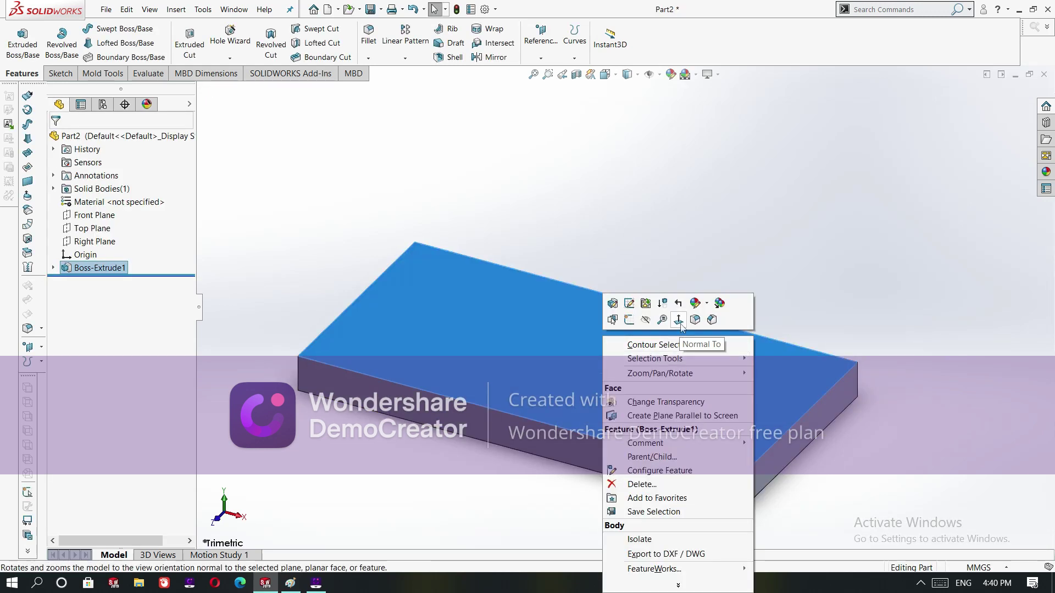
click(679, 320)
right_click(621, 369)
click(628, 321)
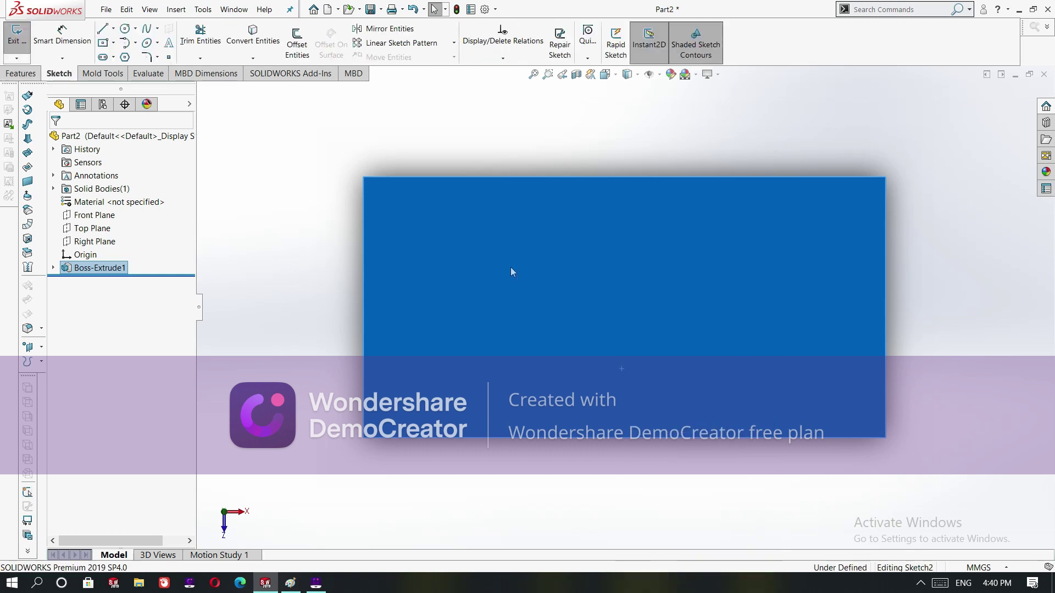
Sketch a horizontal centerline about 180 mm long across the plate, just inside the long edge at the origin
click(113, 28)
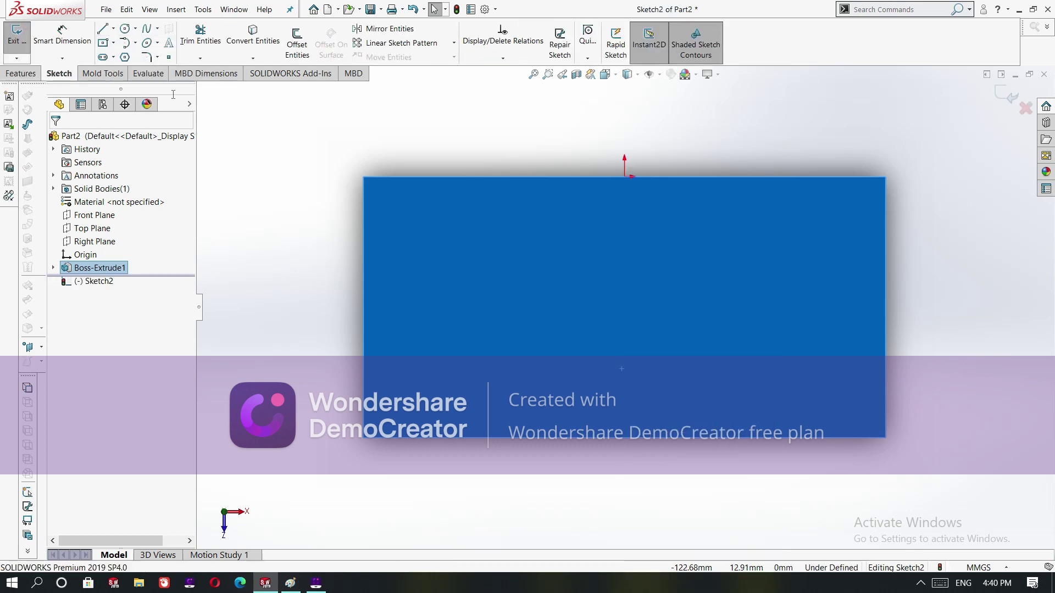
click(309, 211)
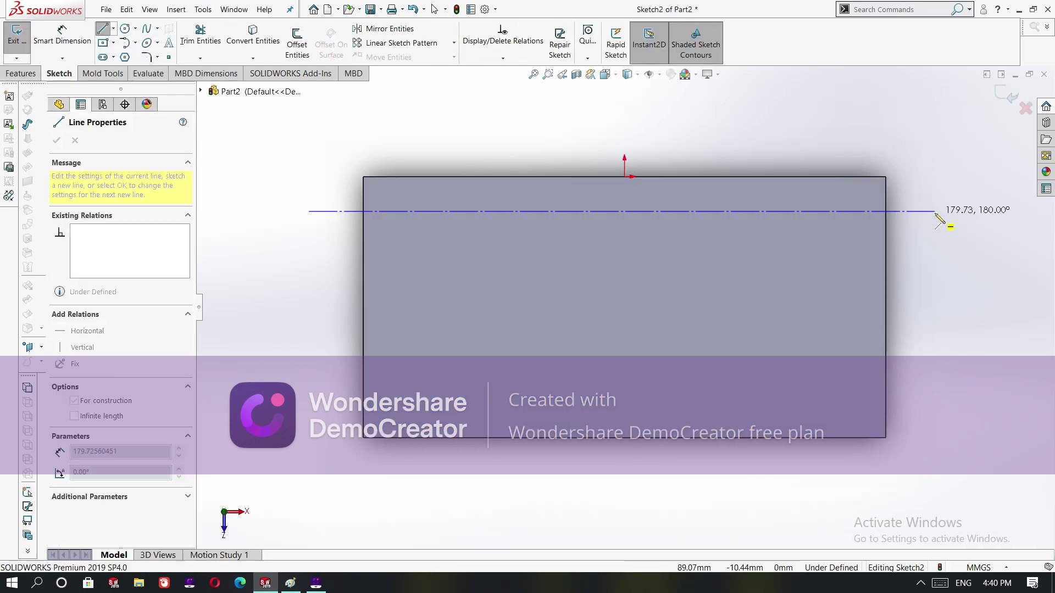
click(934, 211)
right_click(935, 214)
click(946, 219)
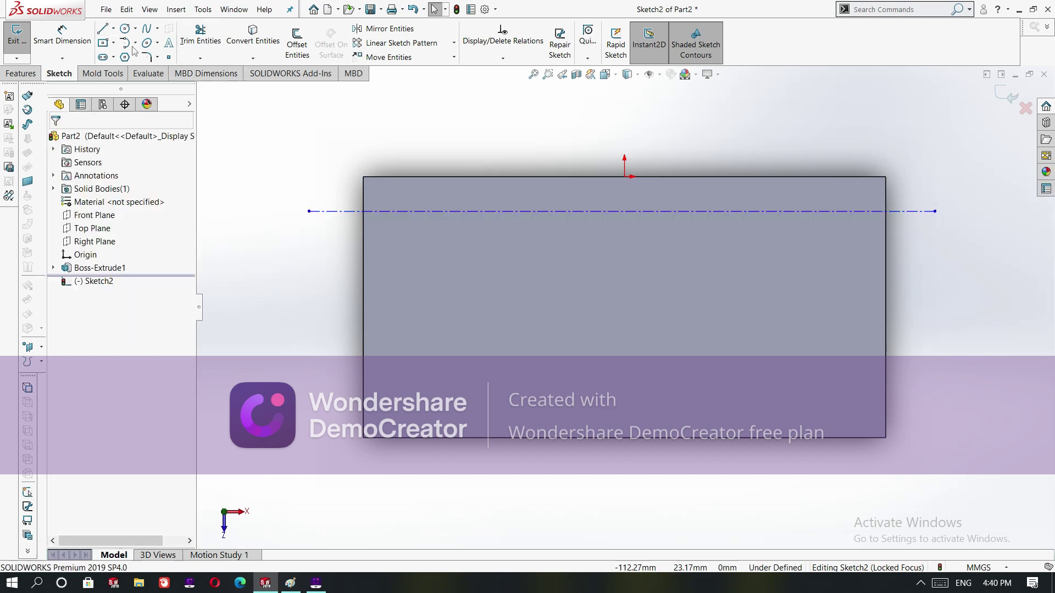
Sketch a second horizontal centerline about 178 mm long through the midpoint of the plate's short edge
click(113, 28)
click(129, 49)
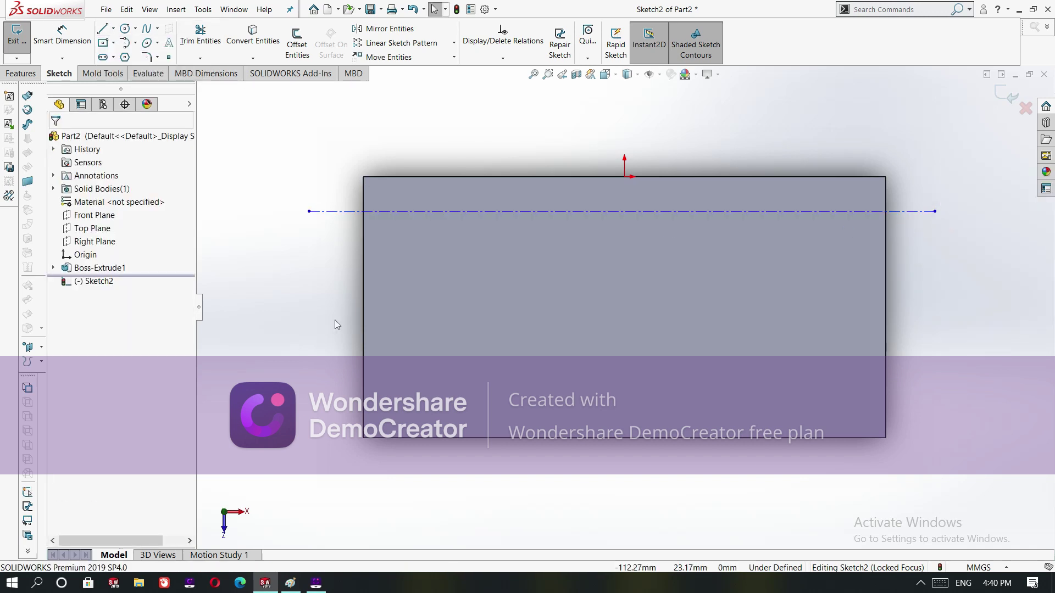
click(363, 307)
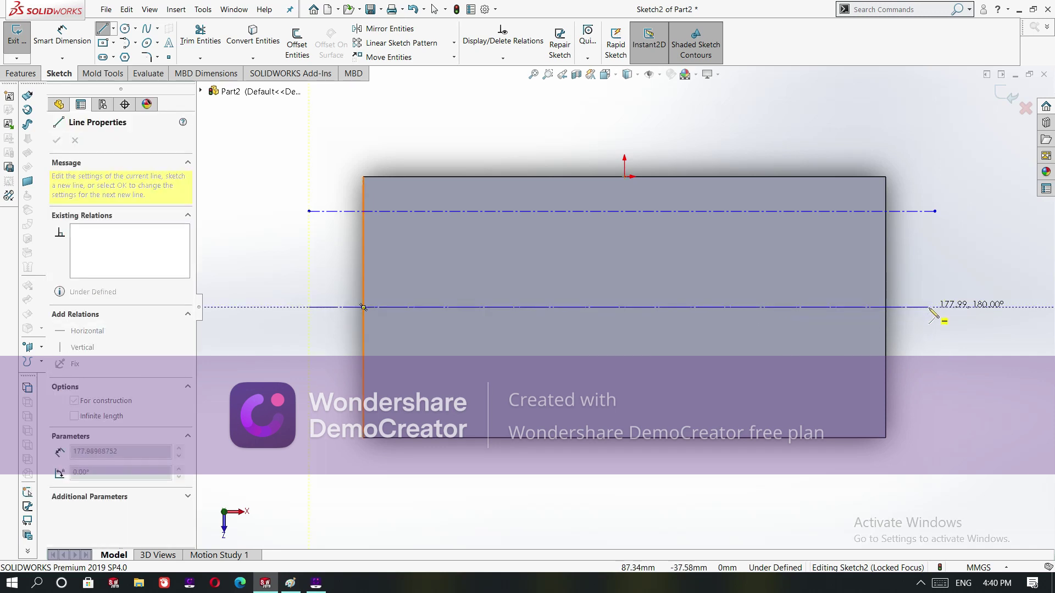
click(929, 308)
right_click(932, 309)
click(946, 313)
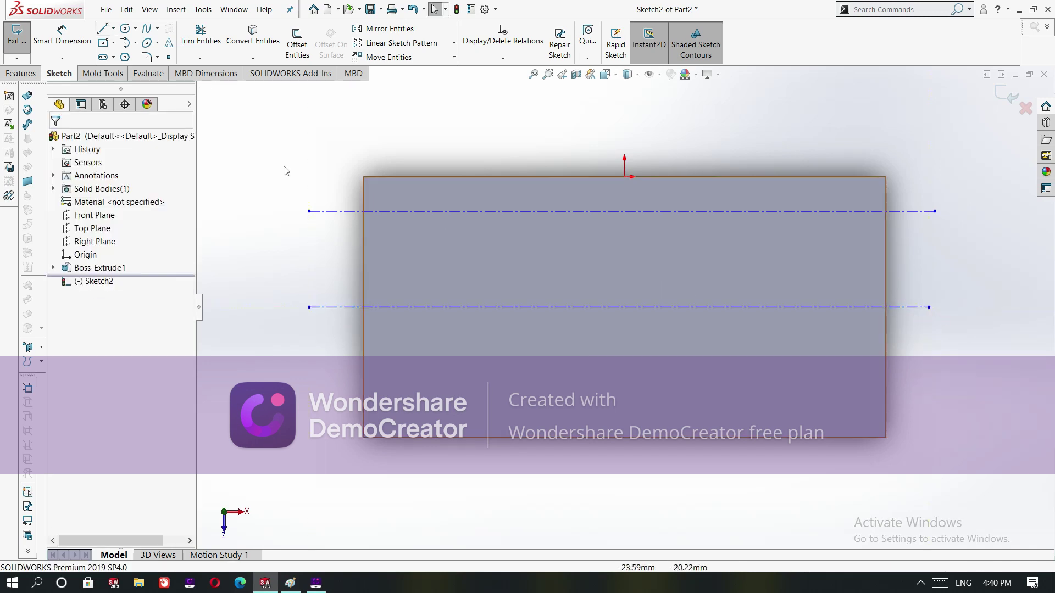
Mirror the first horizontal centerline about the middle centerline, keeping the original as a copy
click(385, 29)
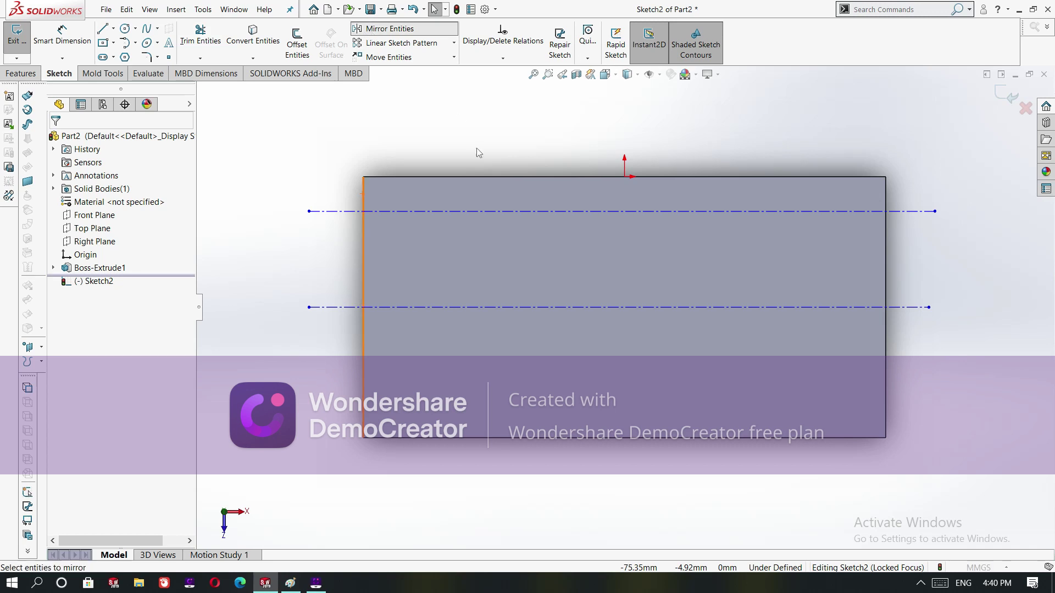
click(470, 211)
click(135, 301)
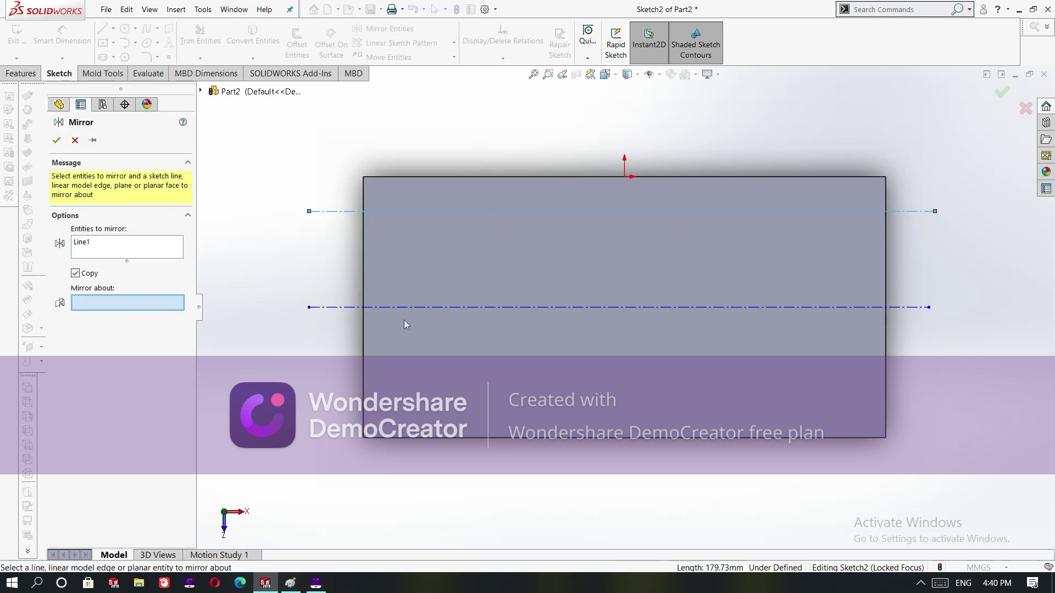
click(338, 307)
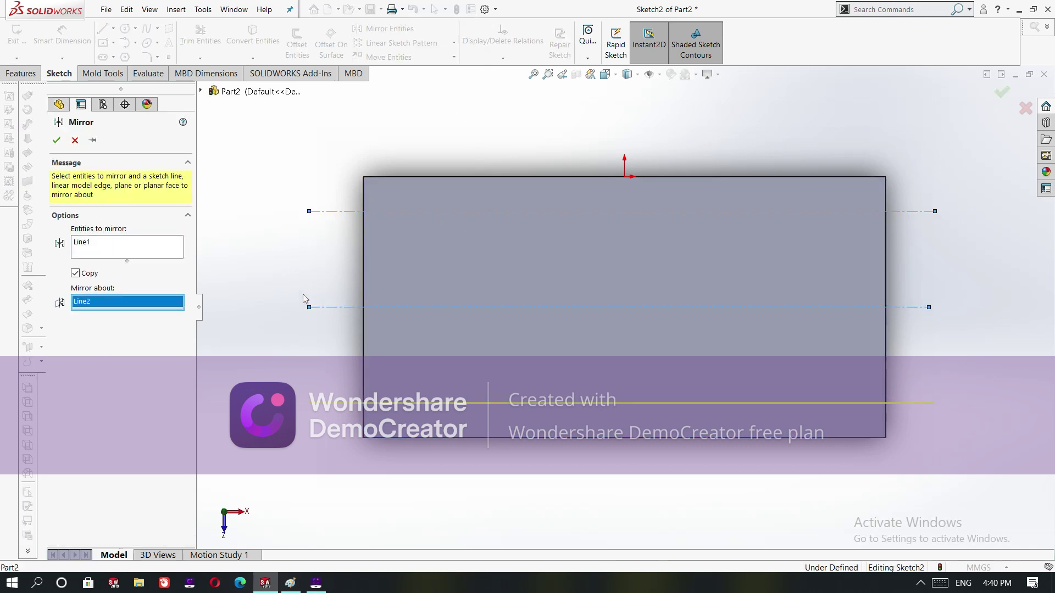
click(56, 140)
Sketch a vertical centerline about 105 mm long through the origin, extending beyond both long edges of the plate
click(113, 28)
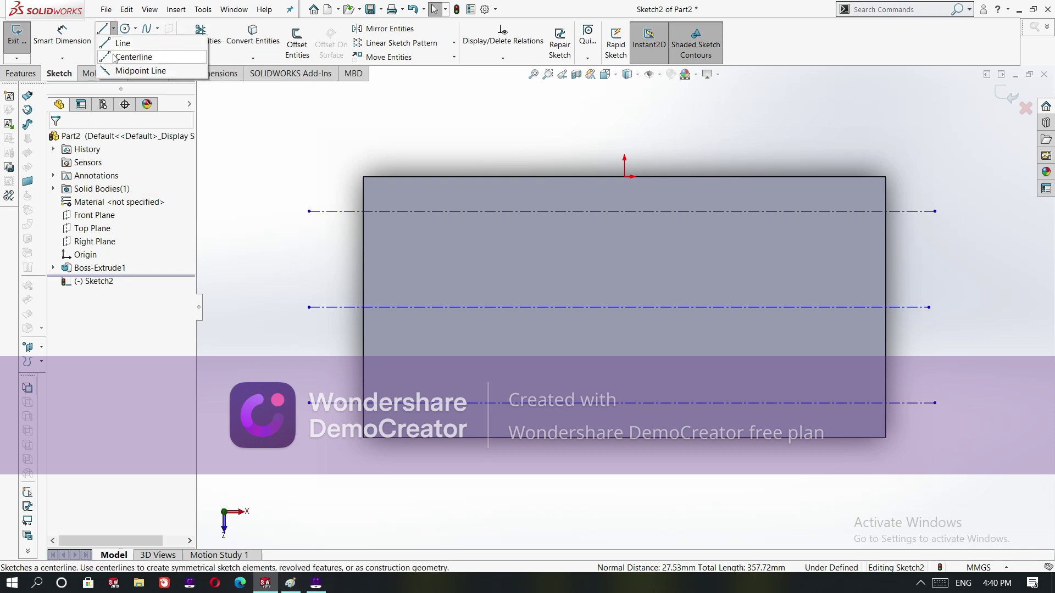
click(132, 57)
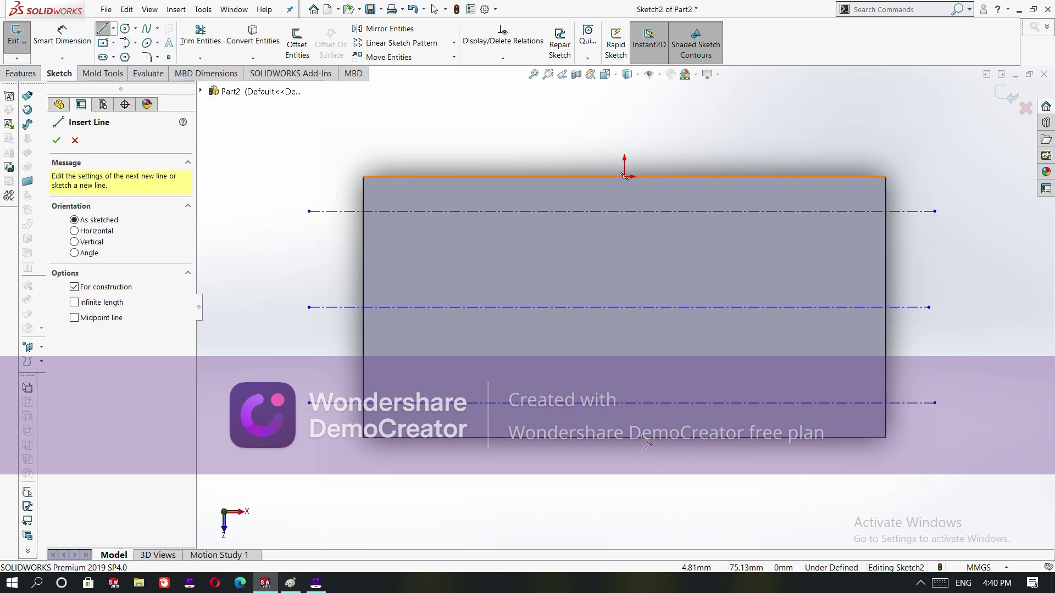
click(624, 483)
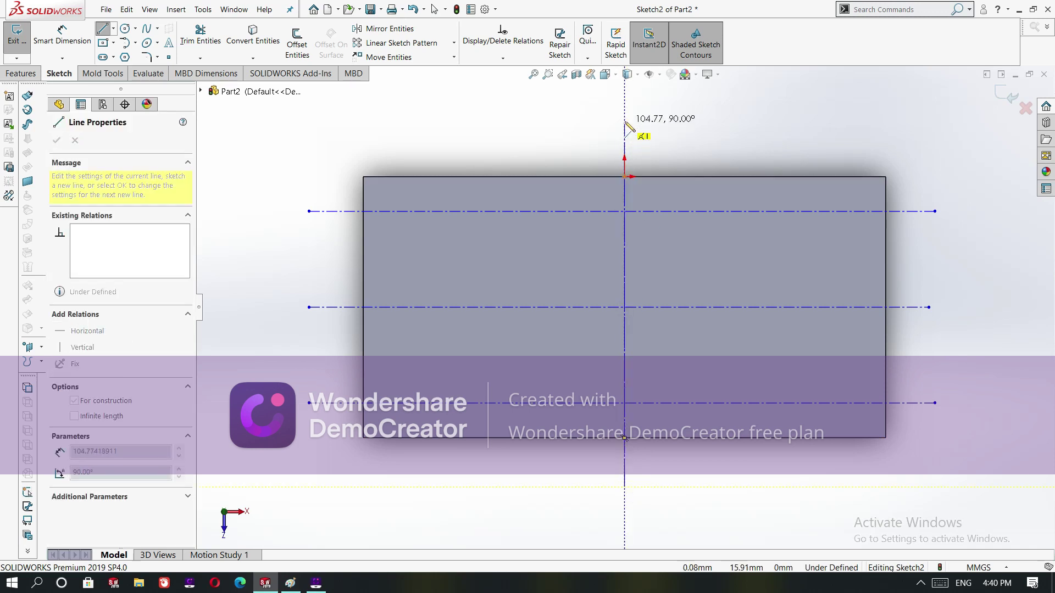
click(624, 121)
right_click(625, 120)
key(Escape)
key(Escape)
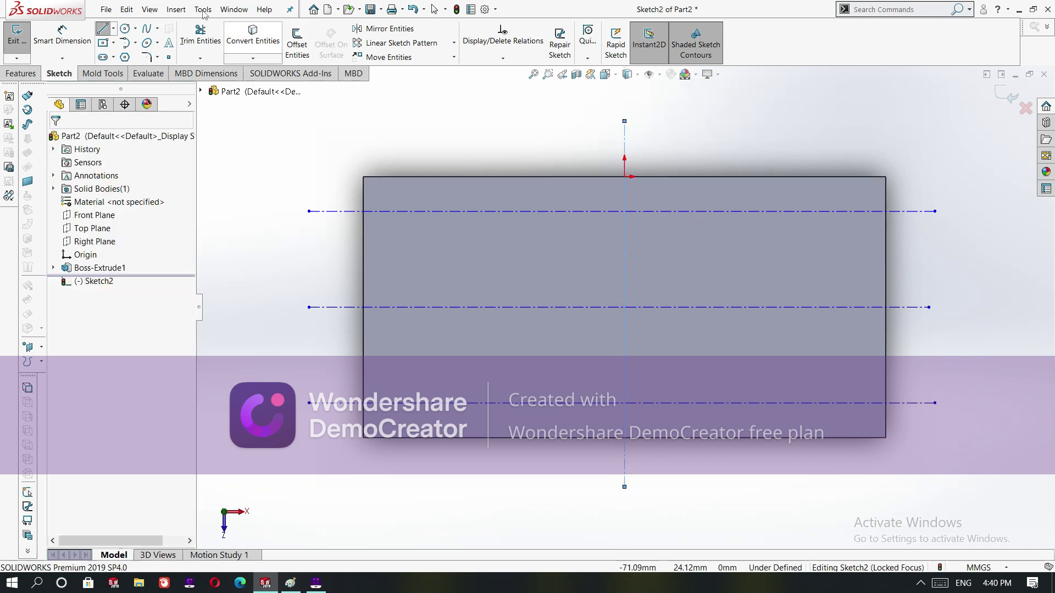
Sketch a vertical centerline about 107 mm long just inside the plate's left short edge, extending beyond both long edges
click(113, 29)
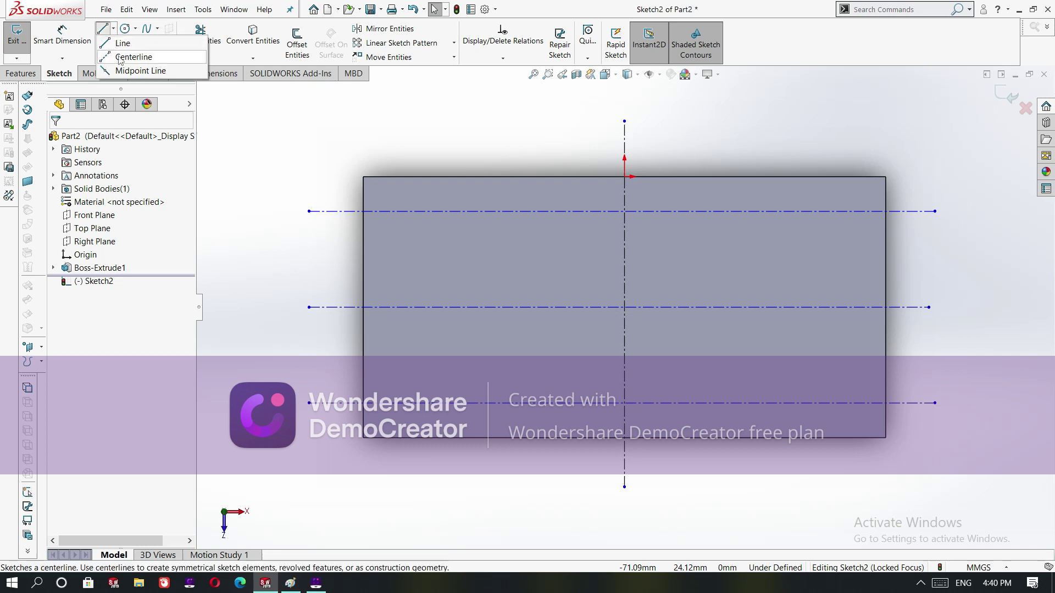
click(120, 57)
click(404, 114)
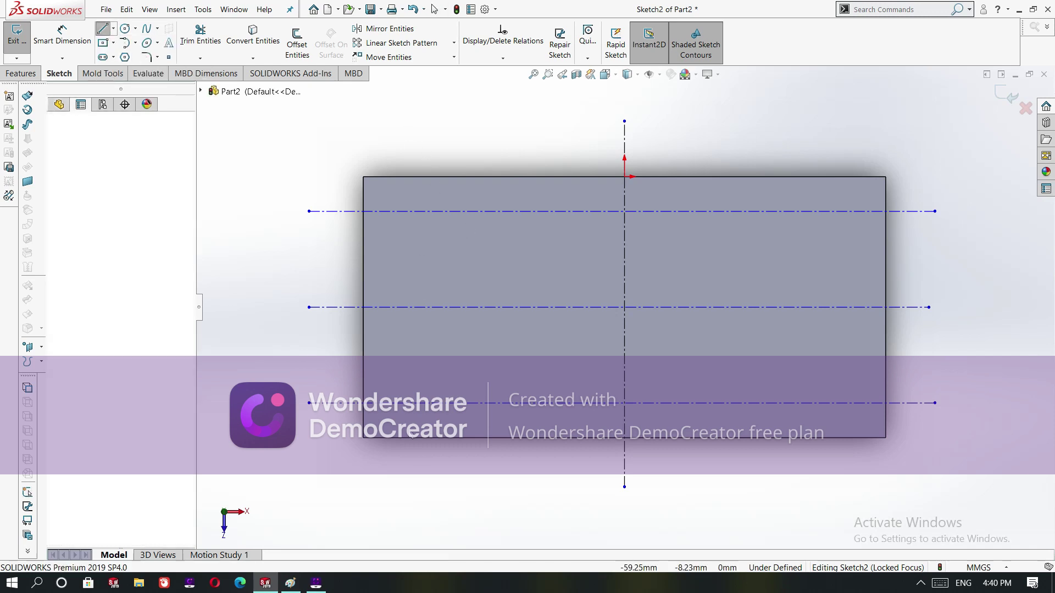
click(404, 487)
right_click(418, 488)
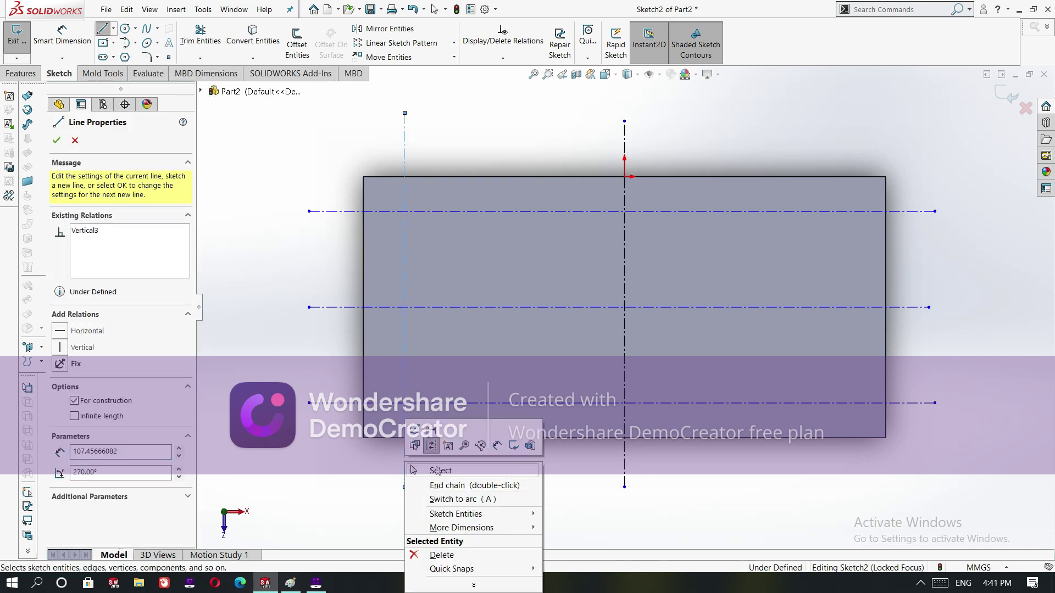
click(445, 490)
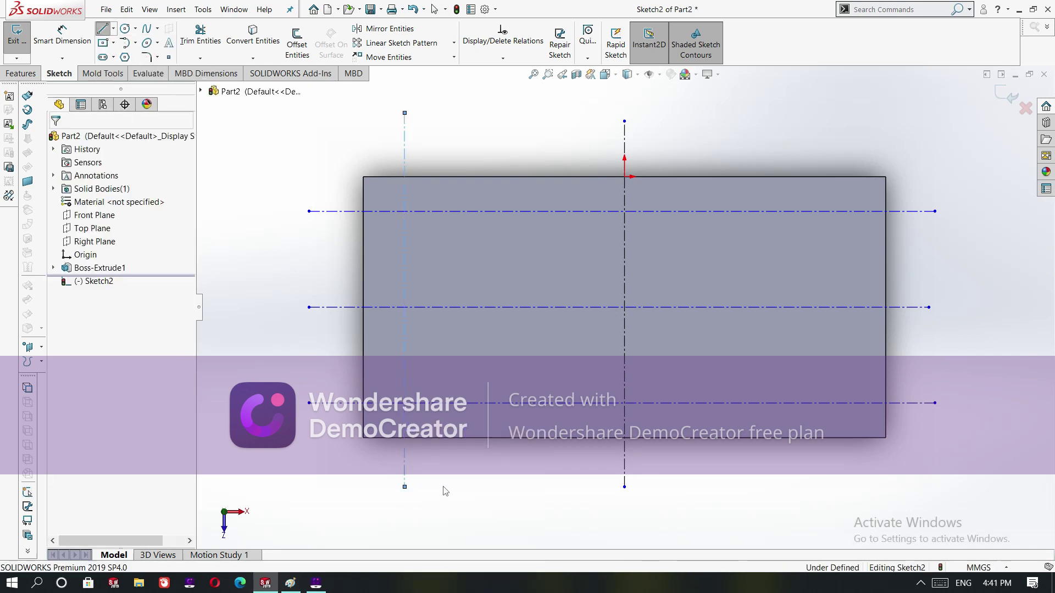
Mirror the left vertical centerline about the vertical centerline through the origin, keeping the original as a copy
click(369, 35)
click(404, 254)
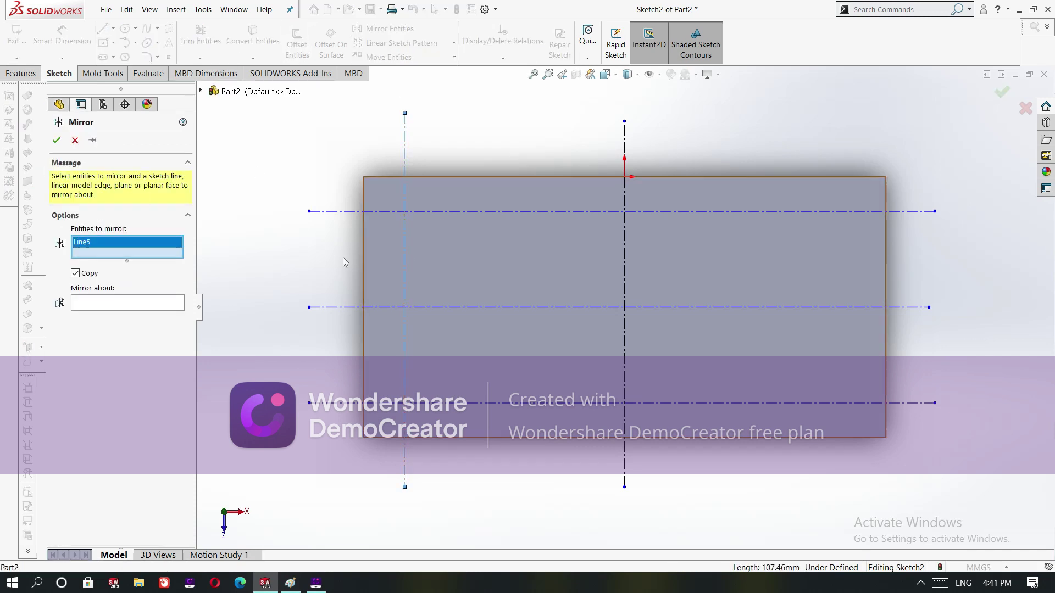
click(181, 304)
click(625, 271)
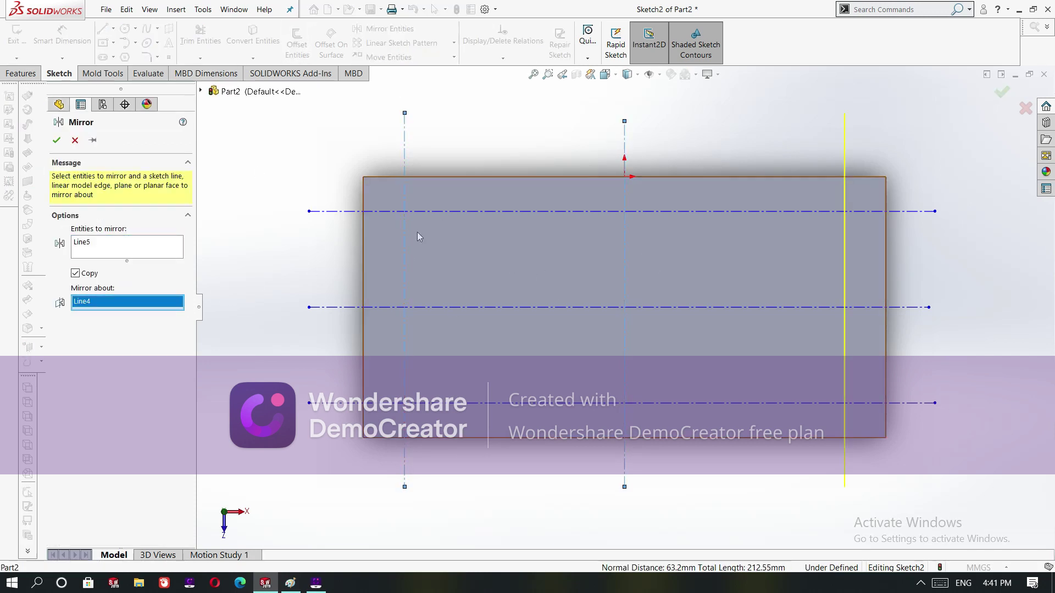
click(57, 140)
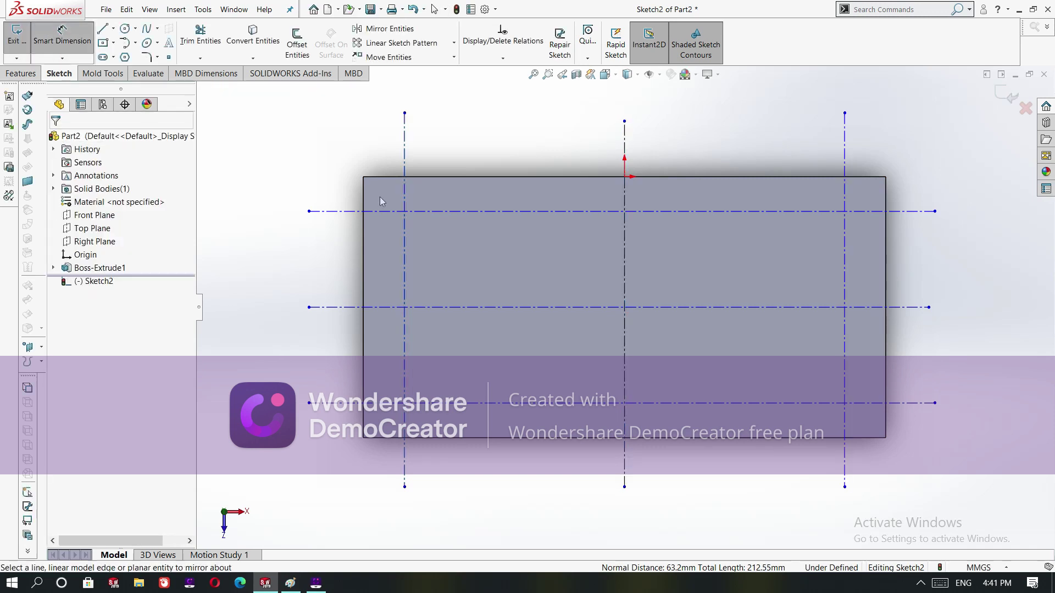
Dimension the left vertical centerline 15 mm from the plate's left short edge
click(404, 202)
click(363, 192)
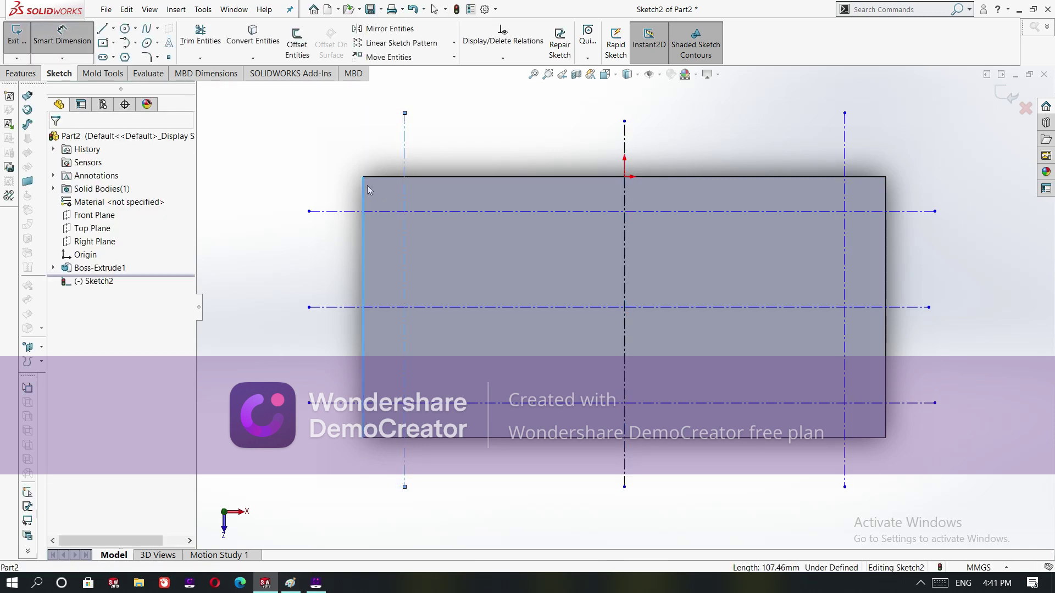
click(374, 151)
click(374, 154)
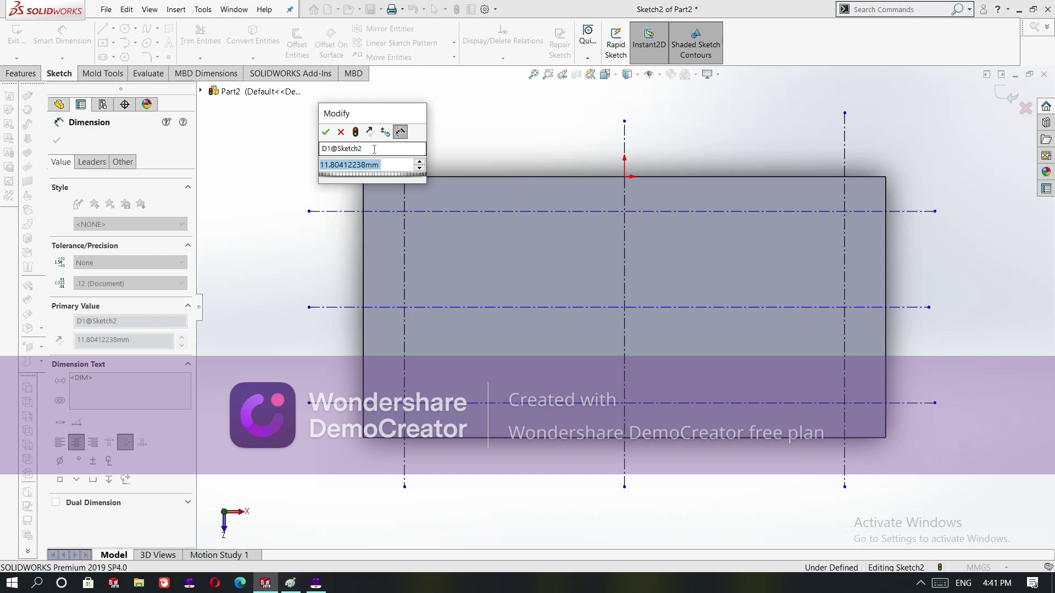
key(BackSpace)
text(15)
key(Return)
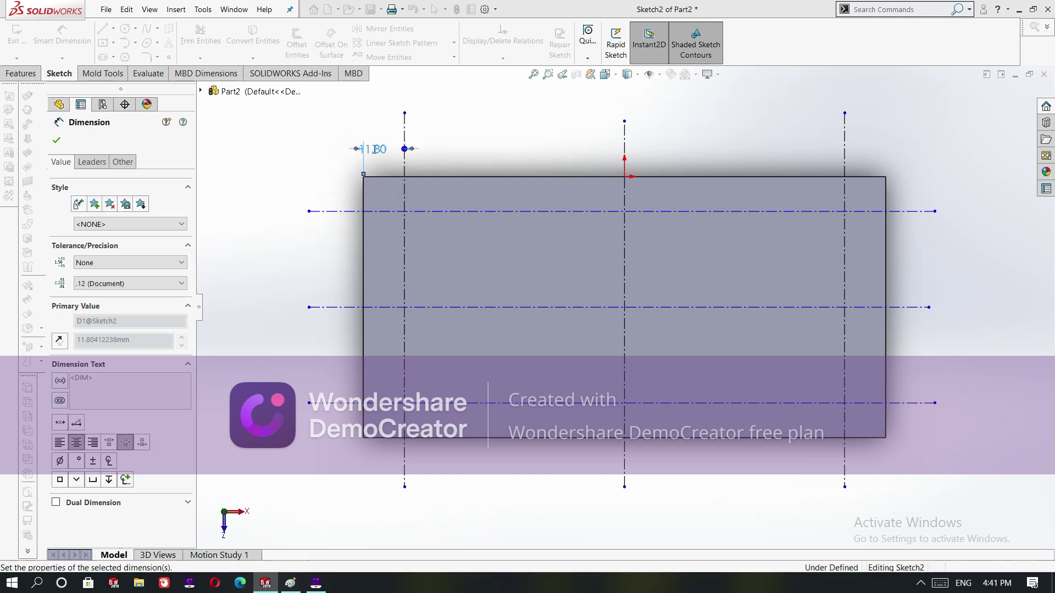
click(56, 140)
Dimension the upper horizontal centerline 15 mm from the plate's long edge at the origin
click(476, 177)
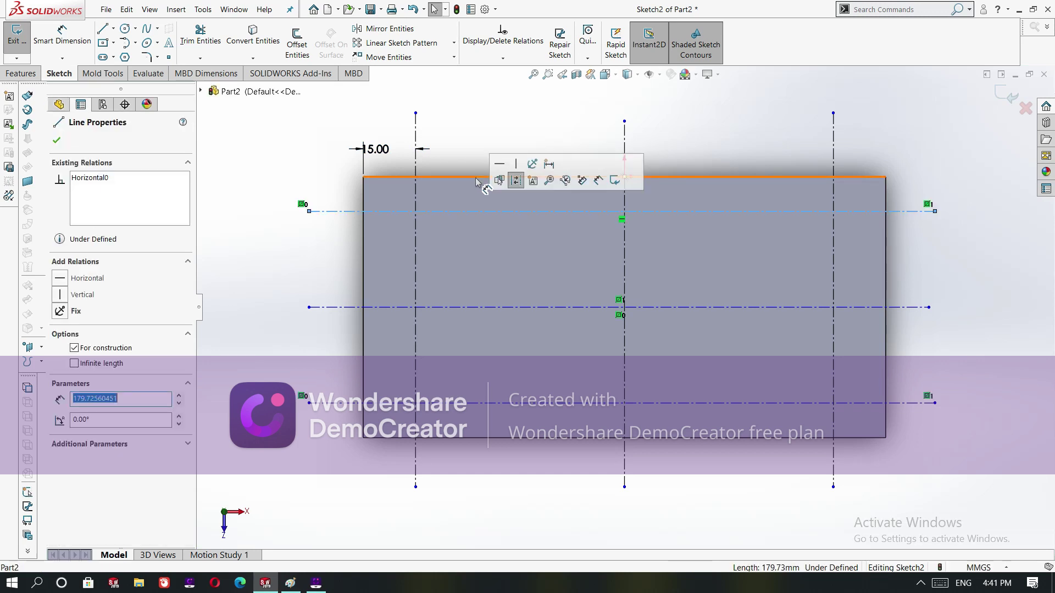
click(478, 137)
click(72, 42)
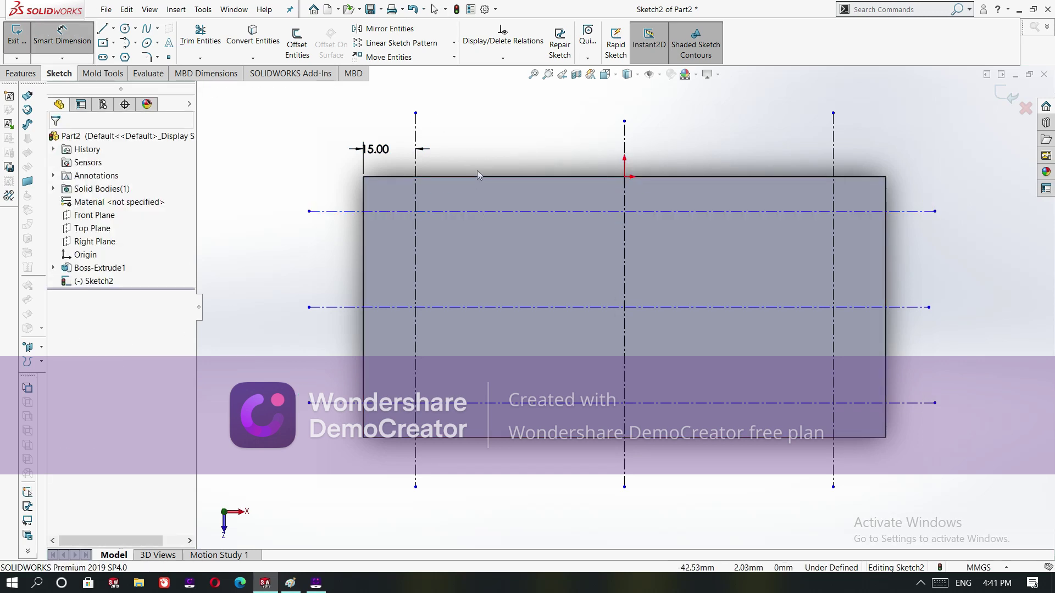
click(479, 177)
click(483, 212)
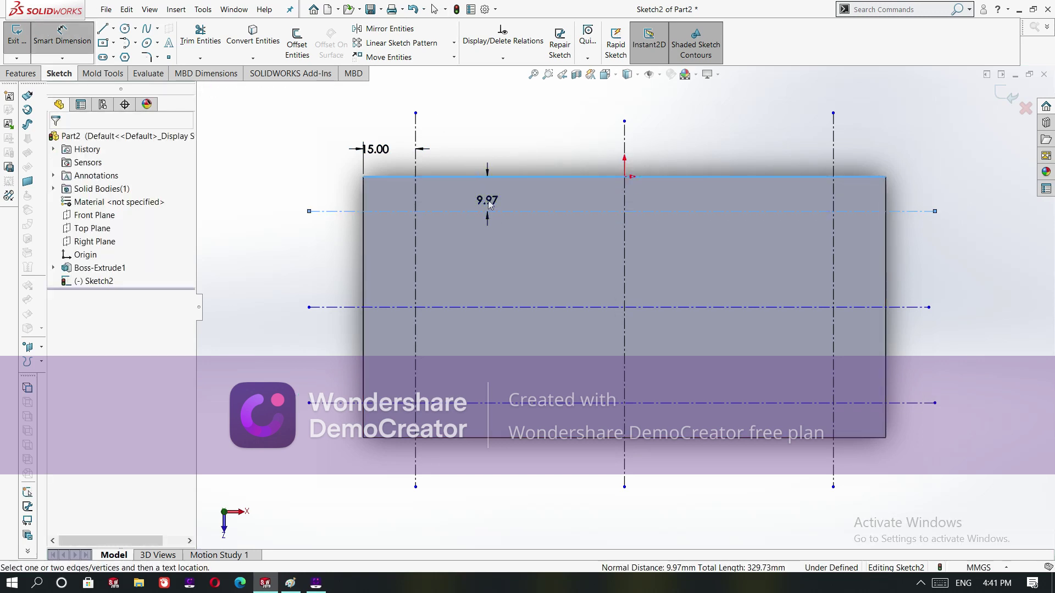
click(490, 204)
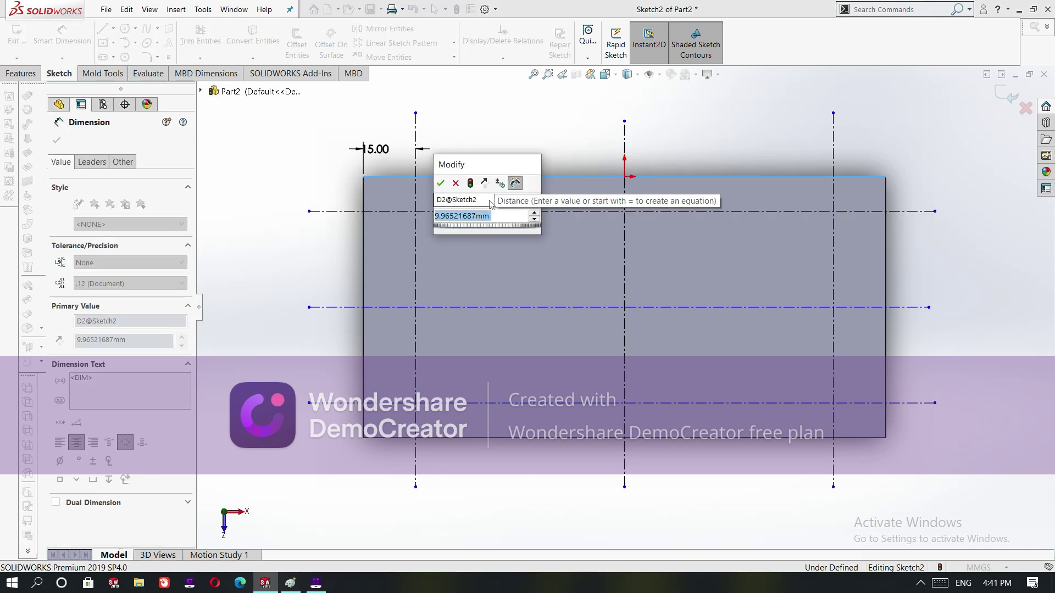
text(15)
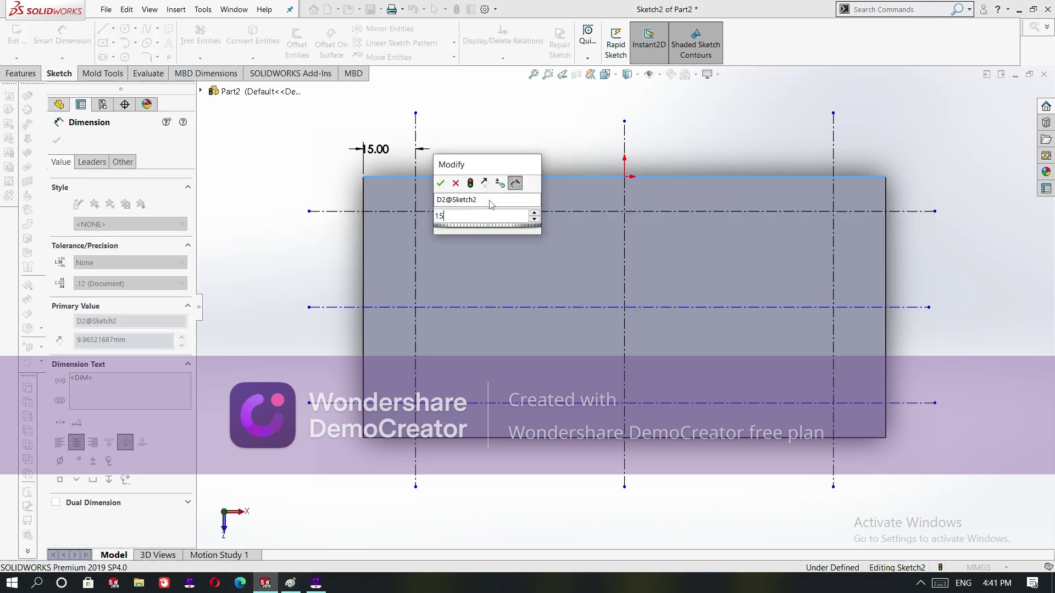
key(Return)
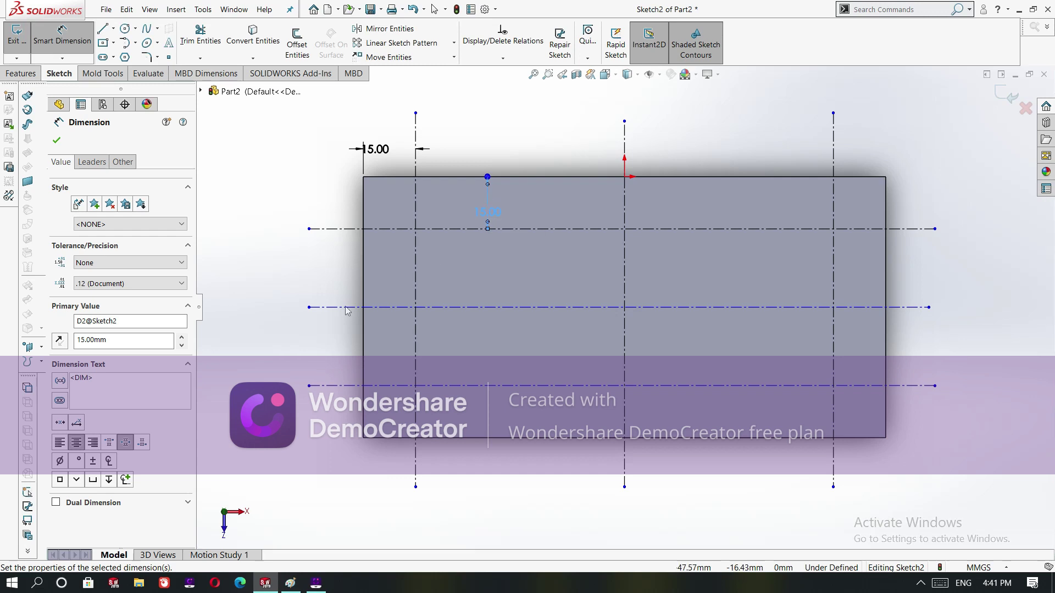
click(56, 140)
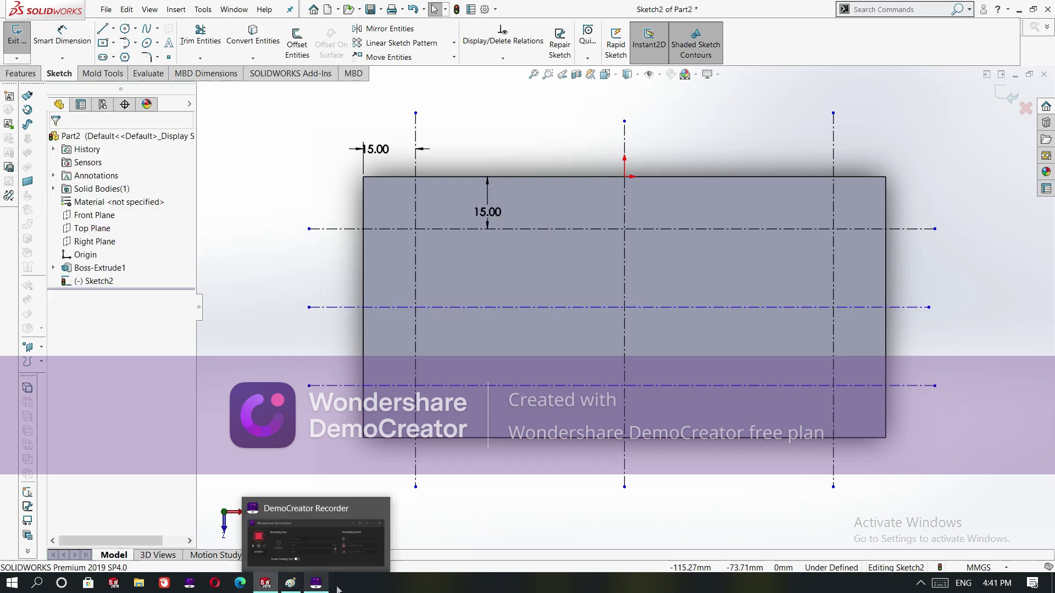
Check the reference drawing in Paint, and in SOLIDWORKS sketch a 15 mm radius circle centred on the upper-left centerline intersection, reaching the plate's left edge
click(291, 583)
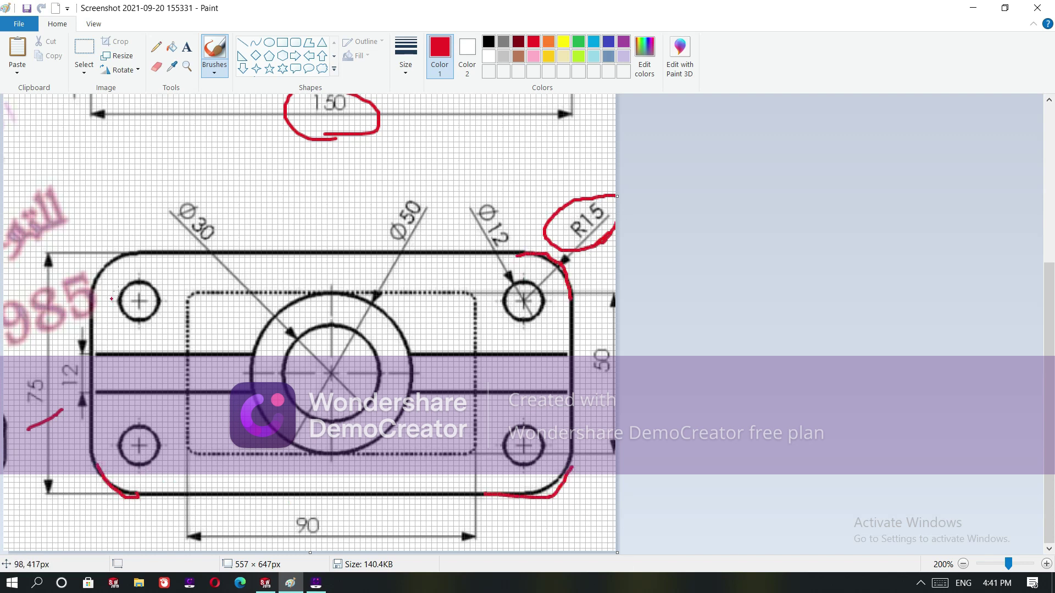
click(265, 583)
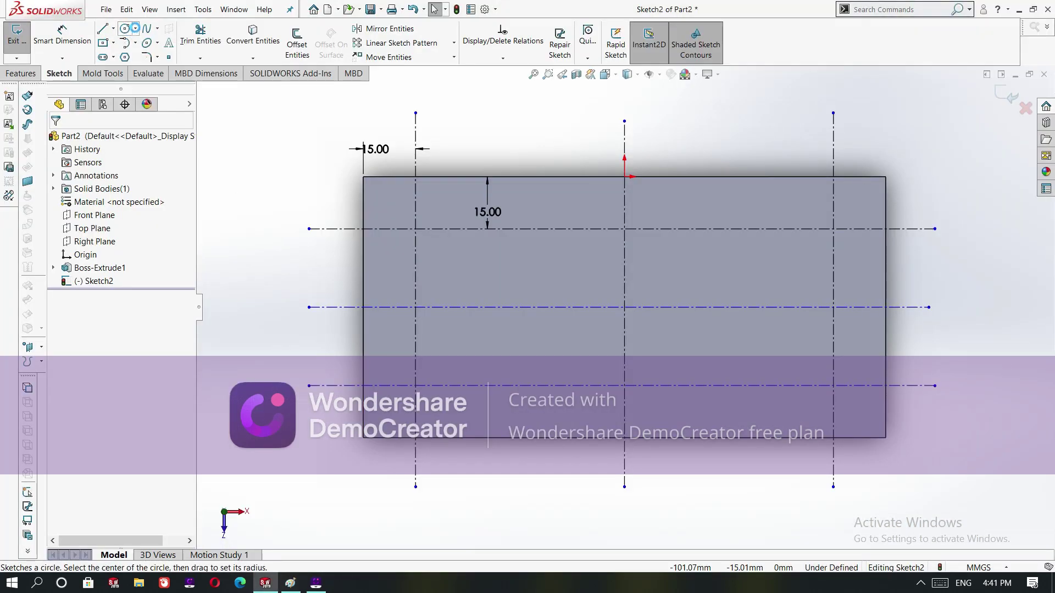
click(135, 30)
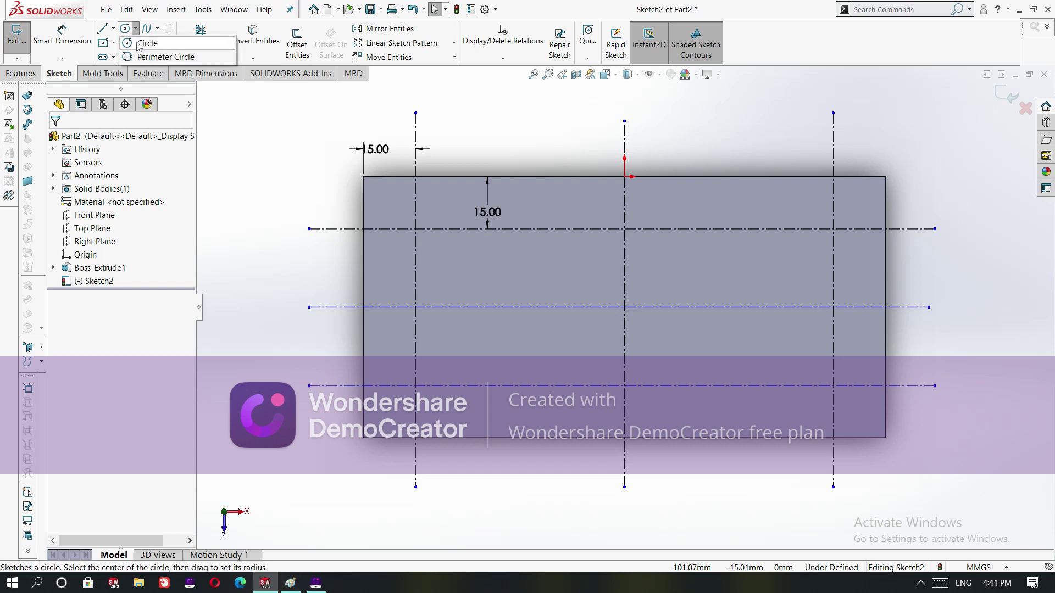
click(144, 39)
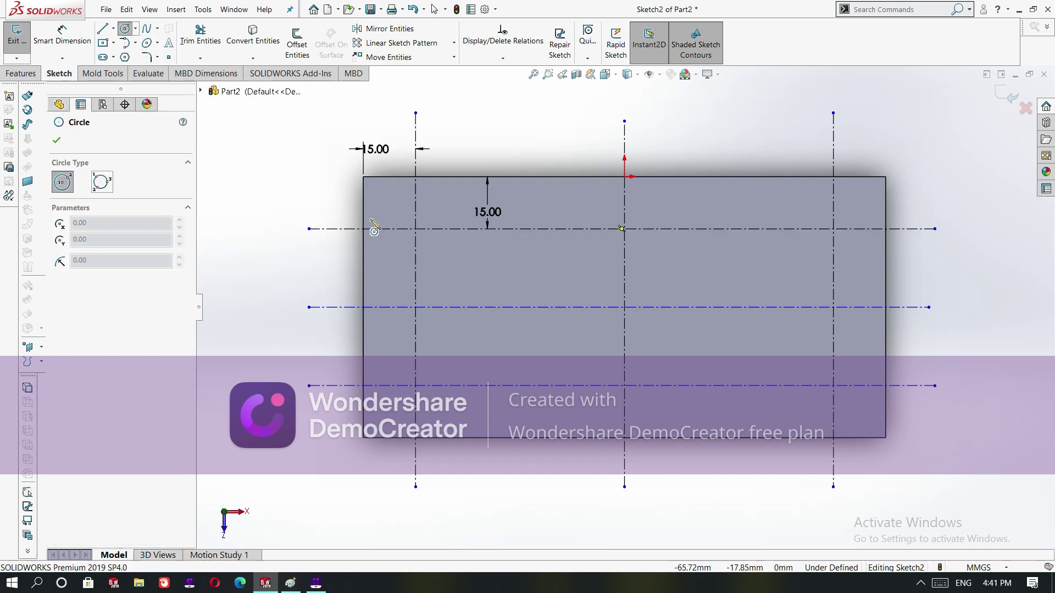
click(415, 229)
click(365, 229)
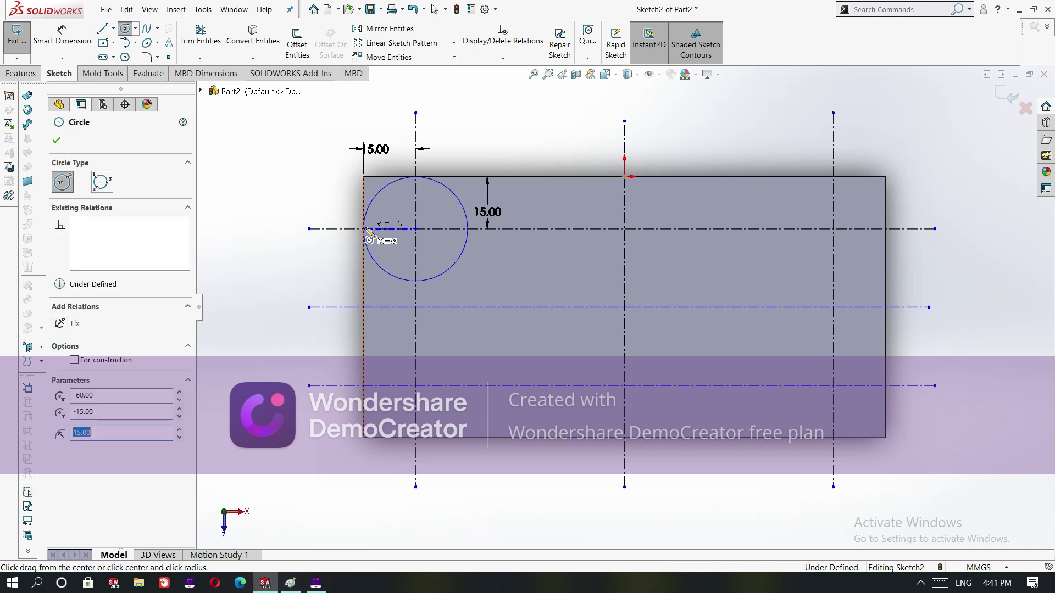
right_click(369, 236)
click(376, 229)
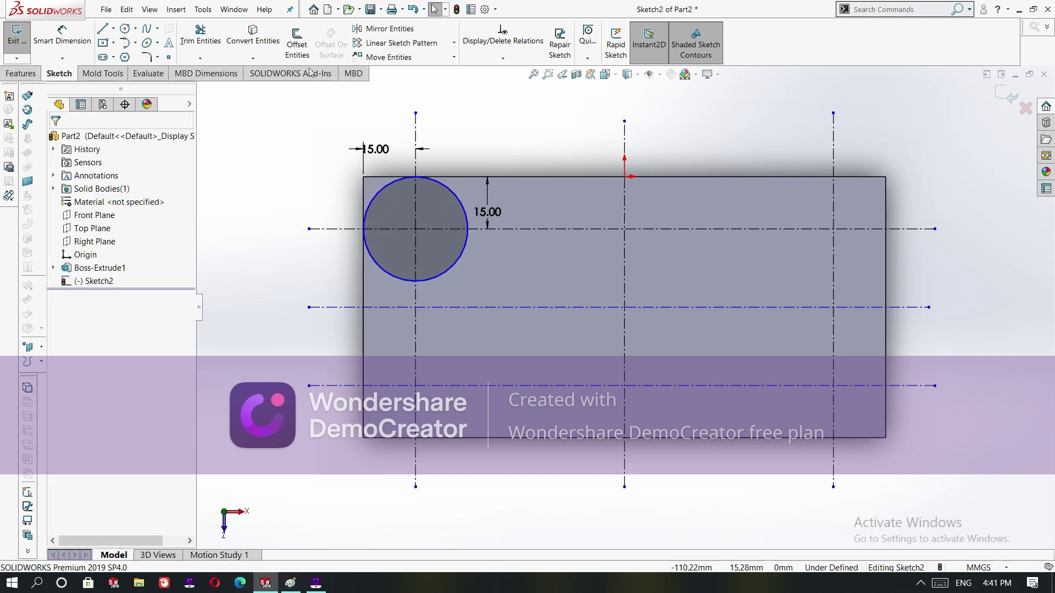
Mirror the upper-left circle about the middle horizontal centerline, keeping the original as a copy
click(390, 28)
click(366, 236)
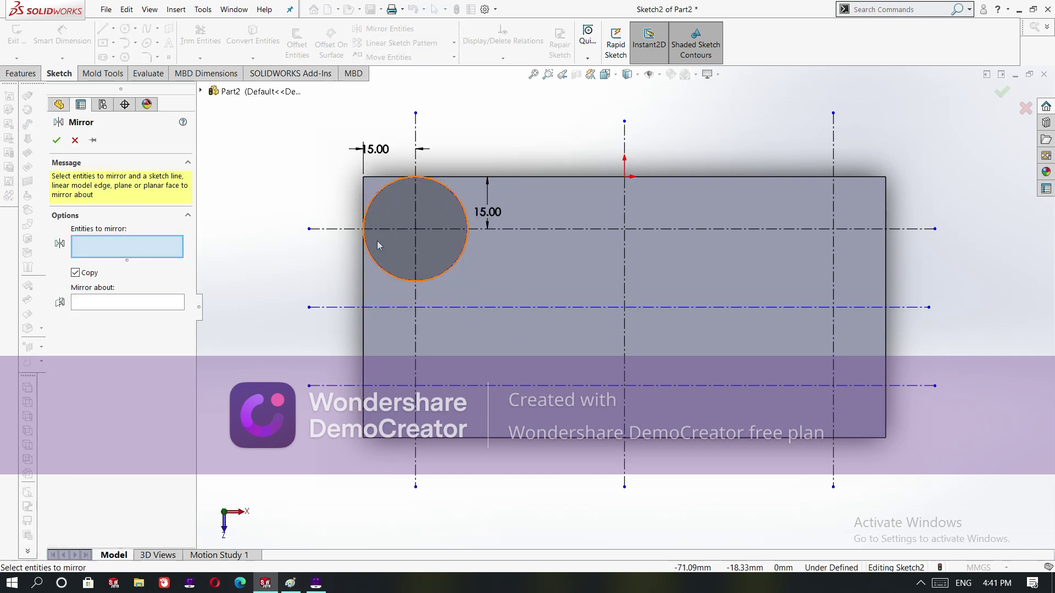
click(377, 308)
right_click(150, 261)
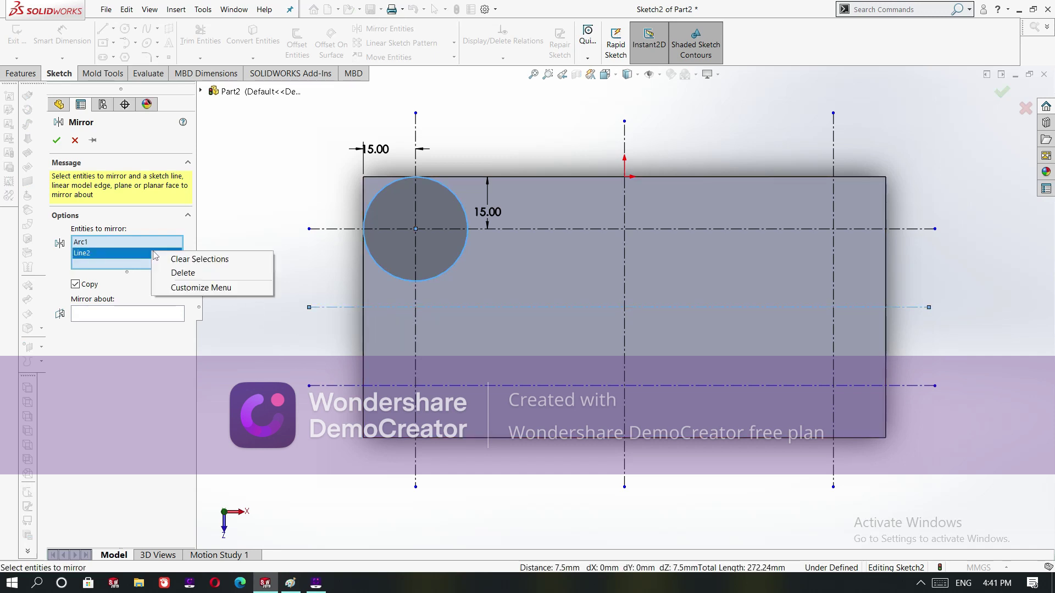
click(178, 275)
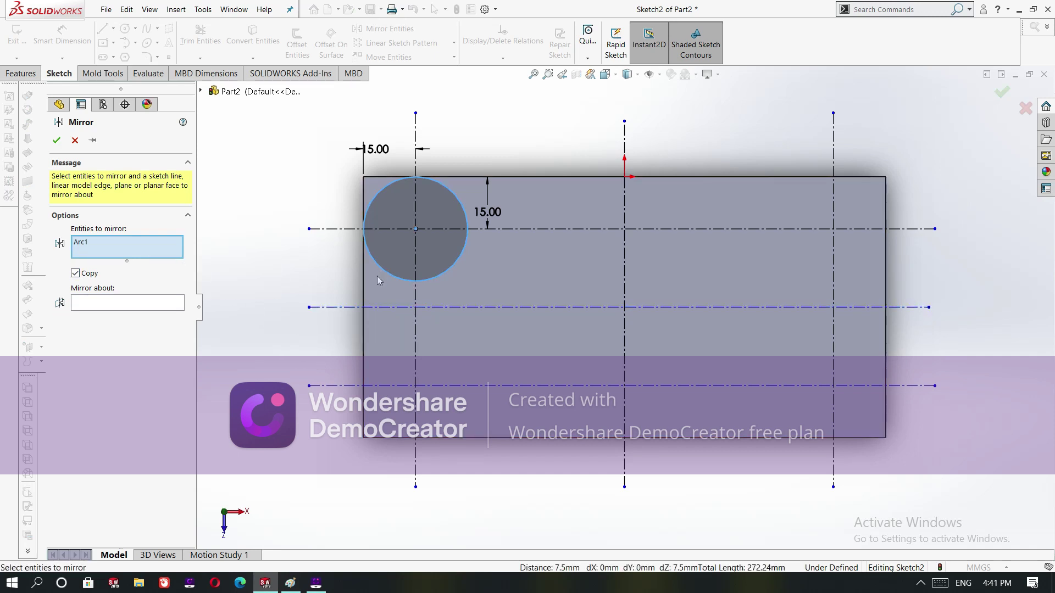
click(112, 304)
click(324, 306)
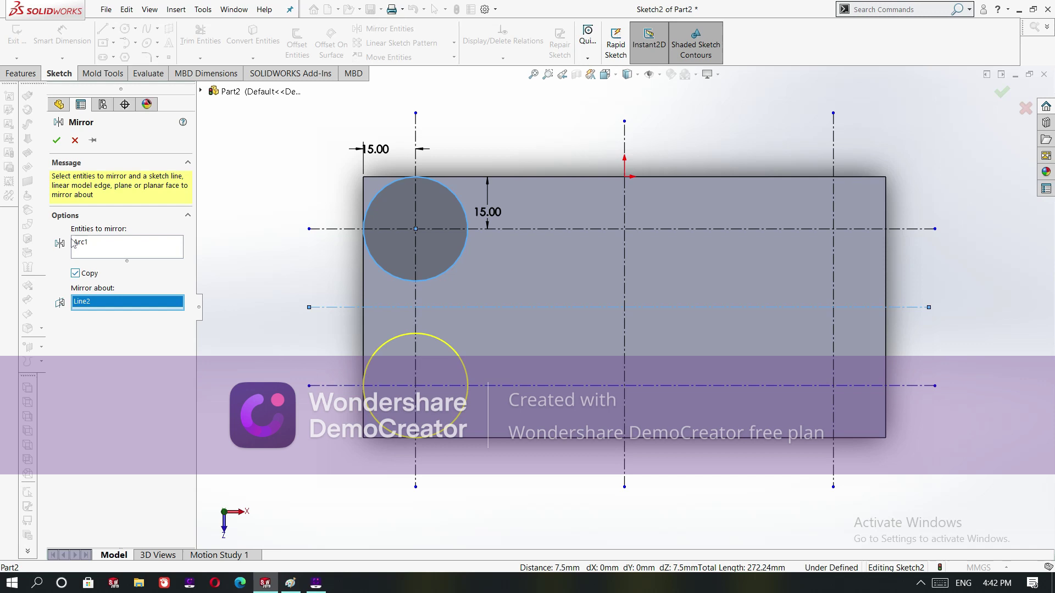
click(58, 142)
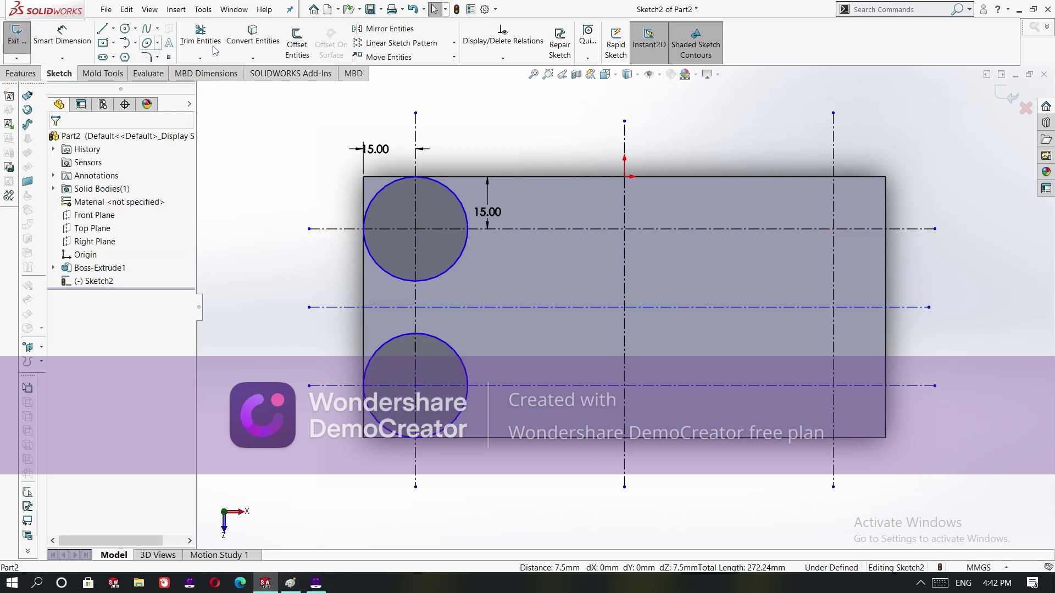
Mirror the upper-left circle about the middle vertical centerline, keeping the original as a copy
click(415, 36)
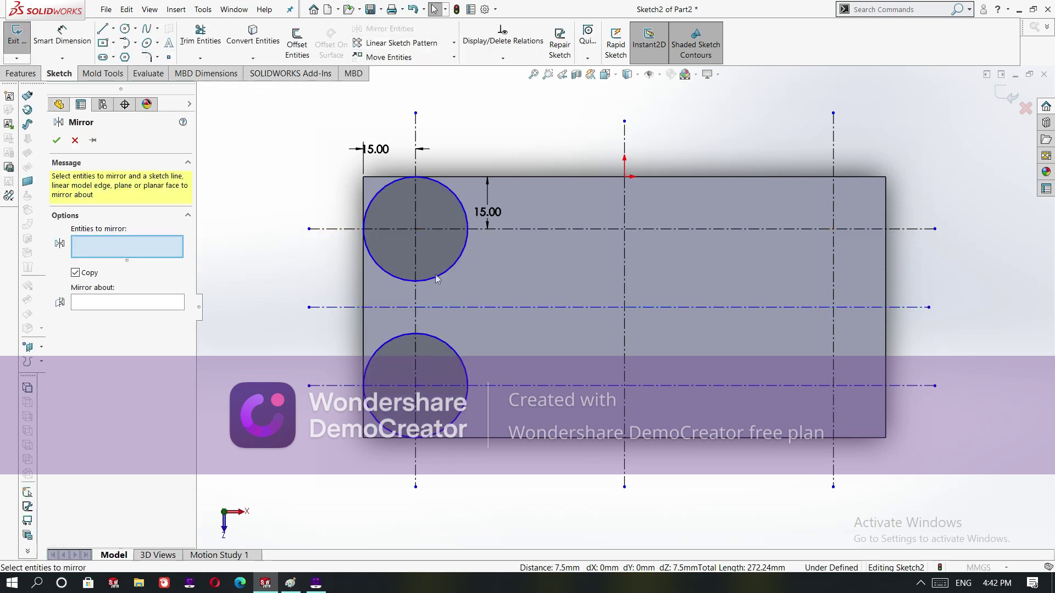
click(434, 278)
click(153, 311)
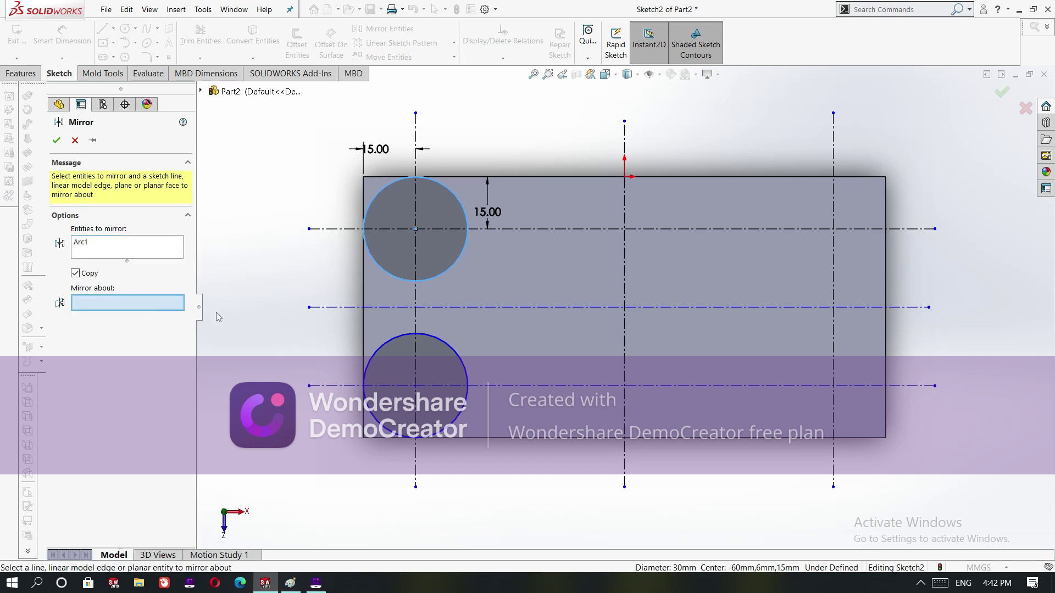
click(623, 284)
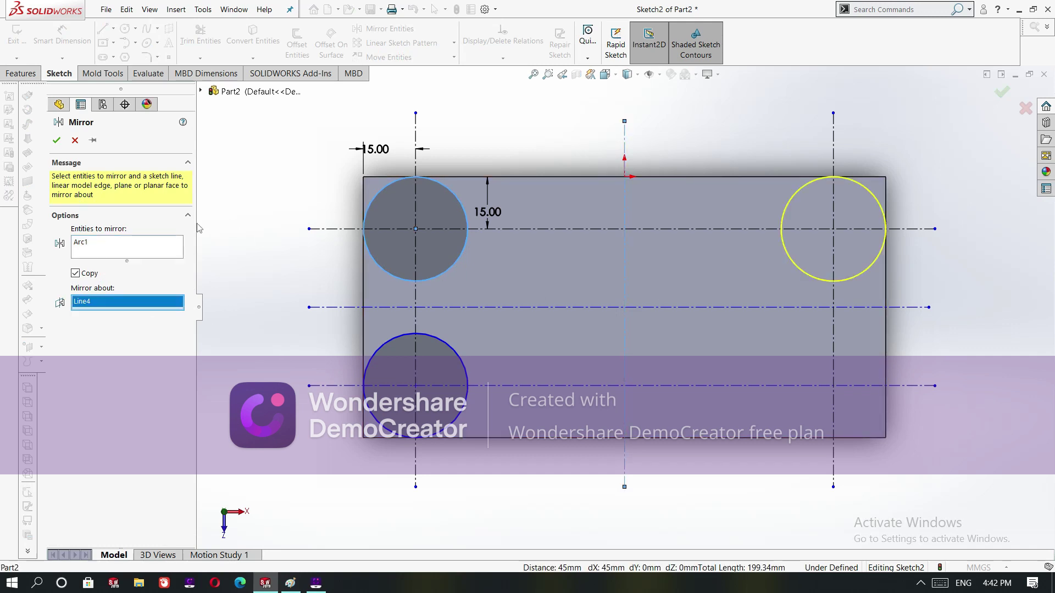
click(57, 141)
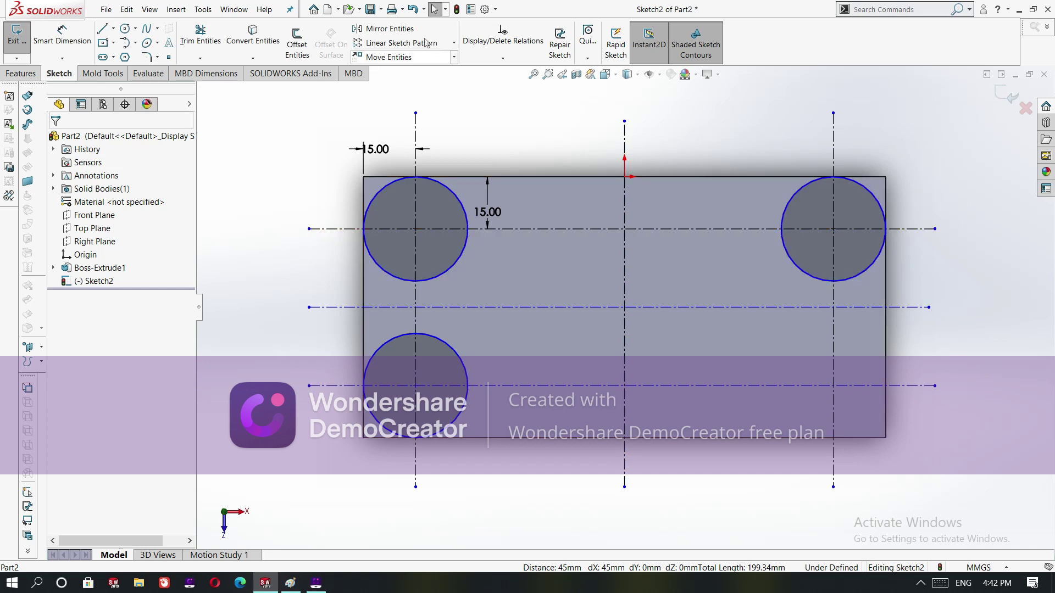
Mirror the upper-right circle about the middle horizontal centerline, keeping the original as a copy
click(384, 28)
click(855, 262)
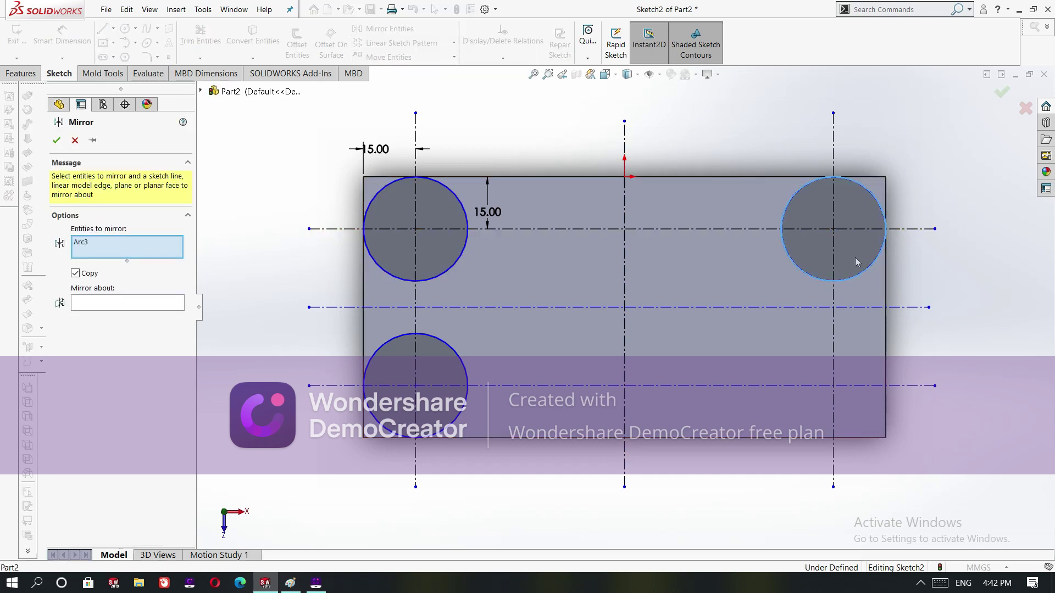
click(177, 306)
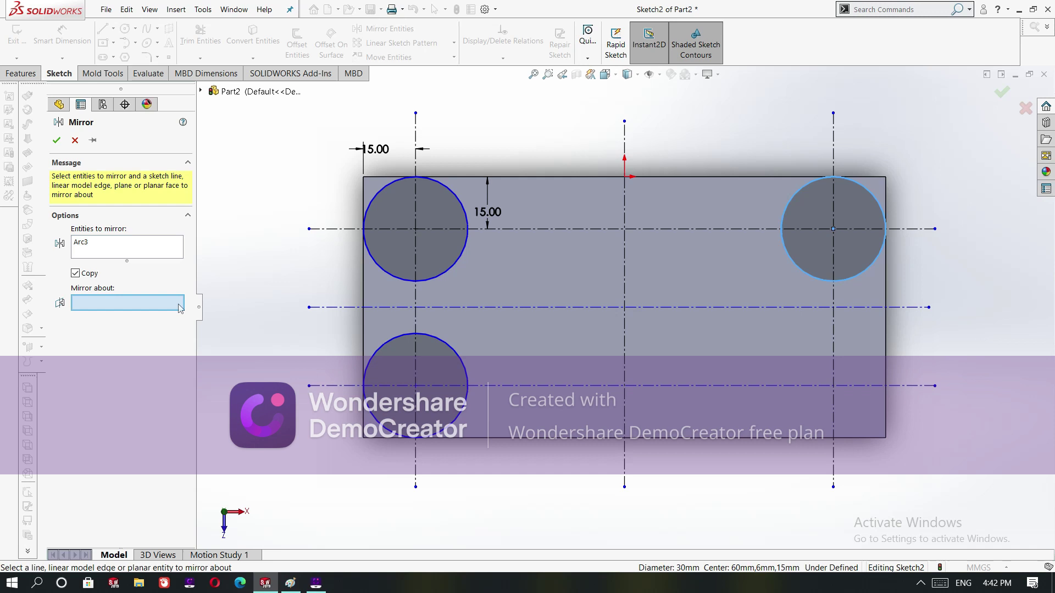
click(342, 307)
click(56, 141)
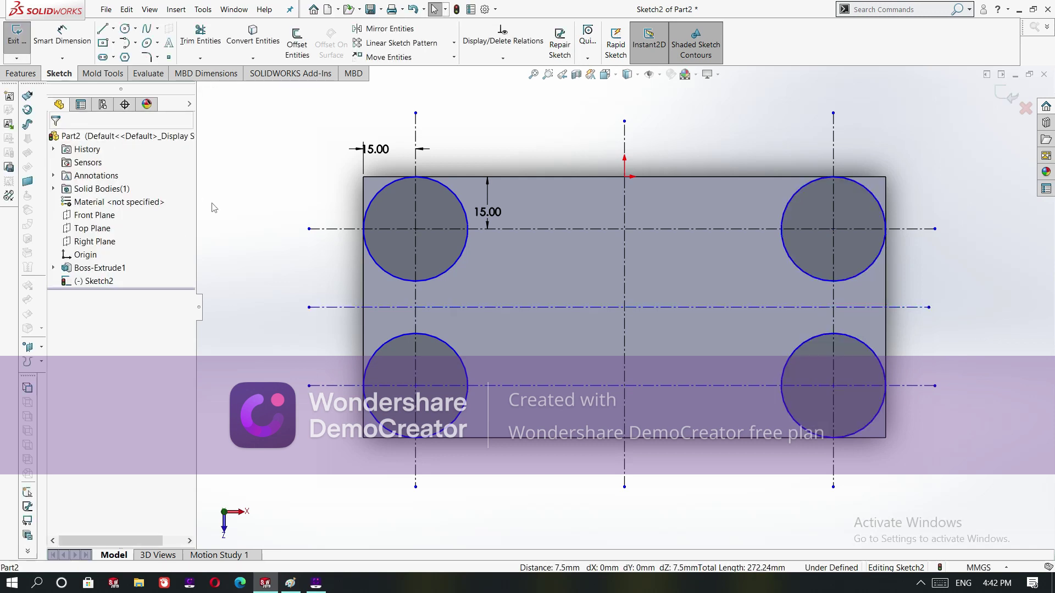
Trim the four corner circles with Power trim, leaving only the outer quarter arcs at the plate's corners
click(200, 34)
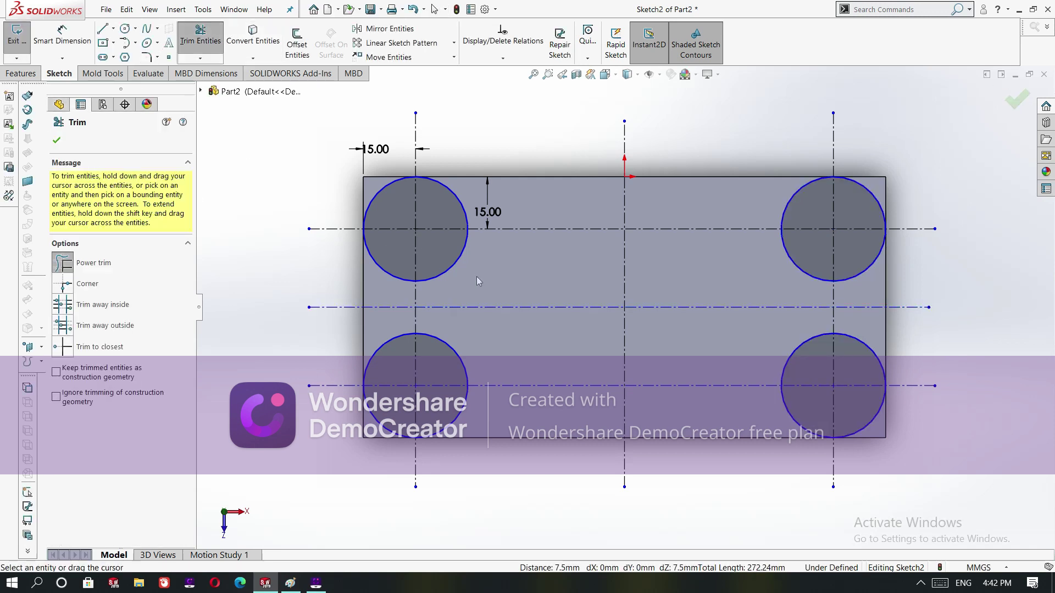
drag(476, 275, 448, 250)
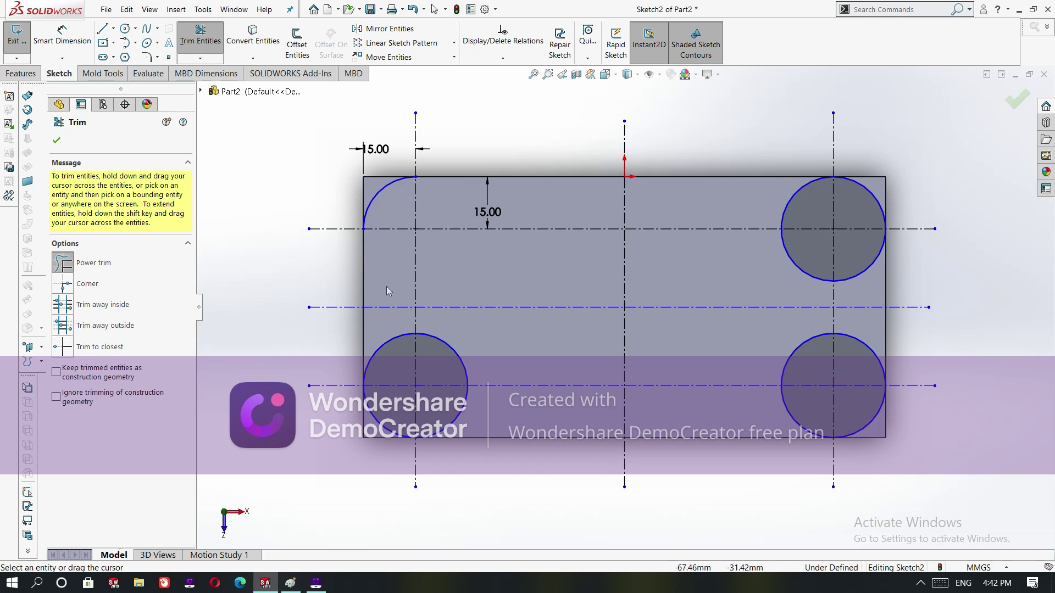
mouse_move(389, 339)
mouse_down()
mouse_move(479, 331)
mouse_move(460, 364)
mouse_move(505, 434)
mouse_up()
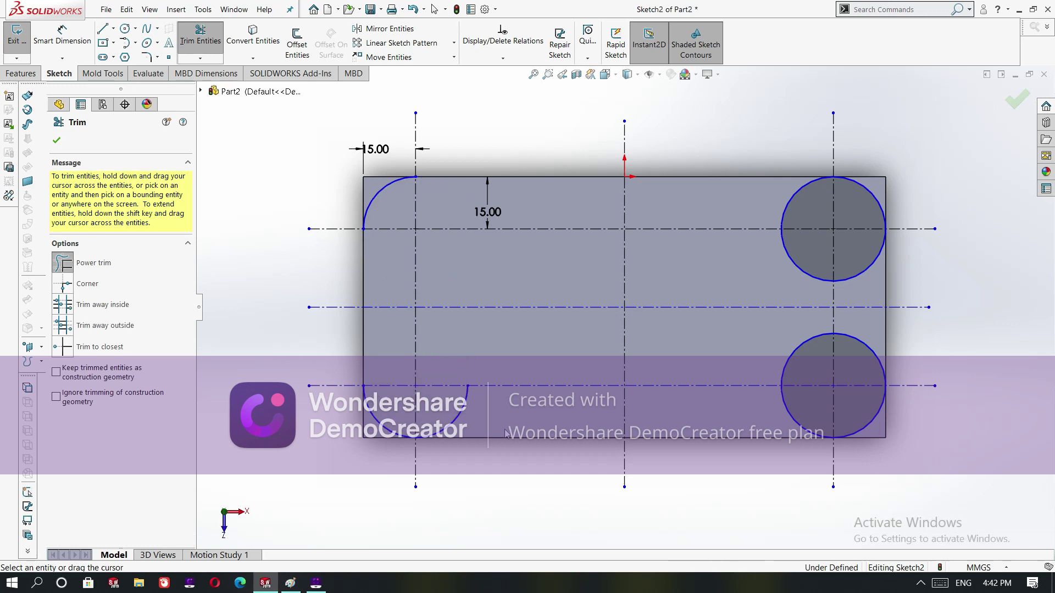
drag(787, 417, 781, 390)
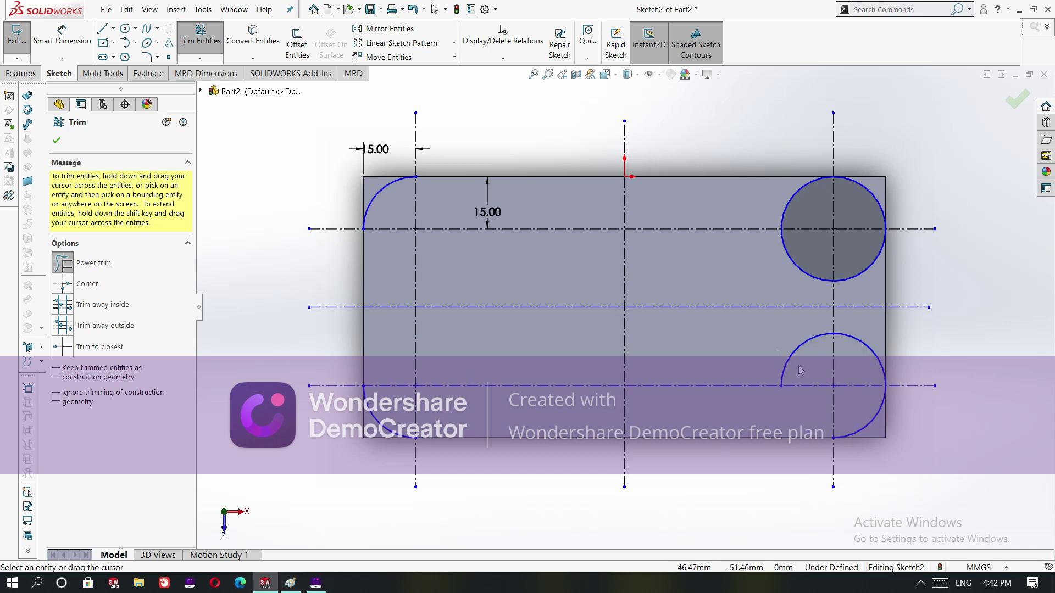
drag(861, 289, 854, 278)
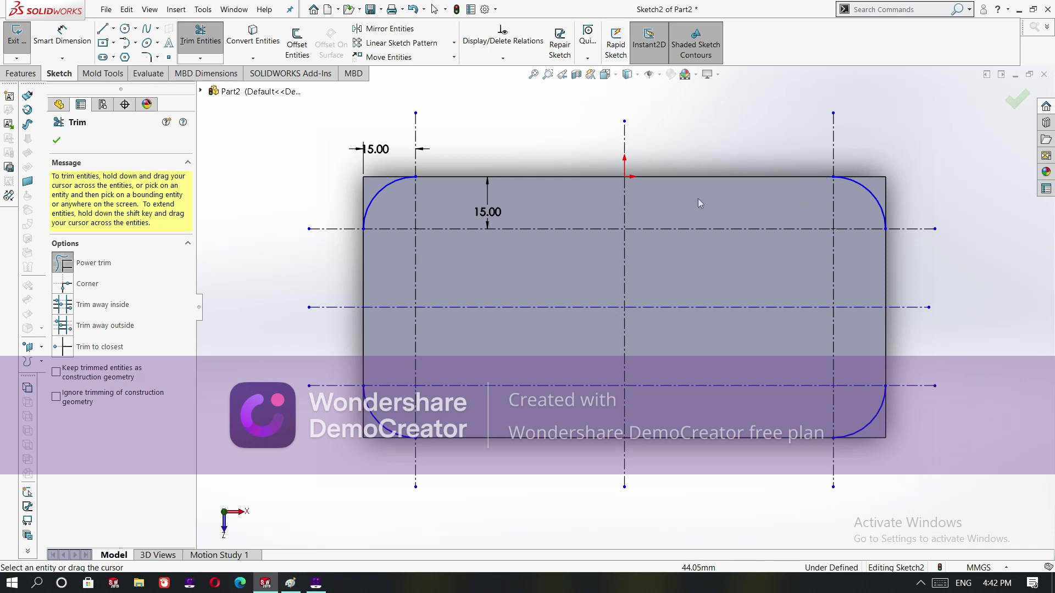
click(56, 141)
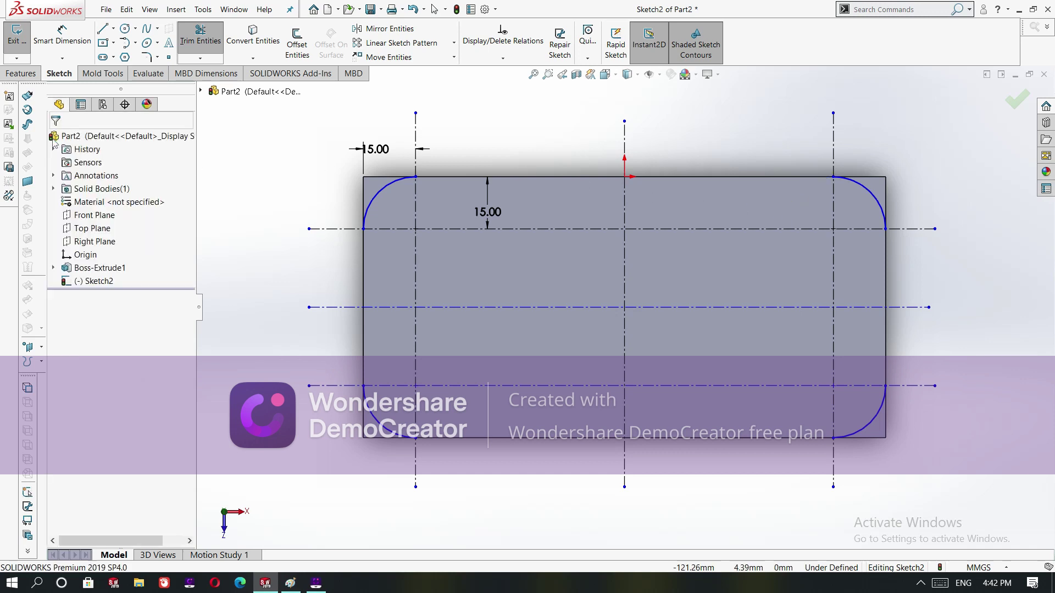
Sketch a vertical and a horizontal 15 mm line along the plate's edges, joining the upper-left arc's ends at the corner
click(114, 28)
click(121, 44)
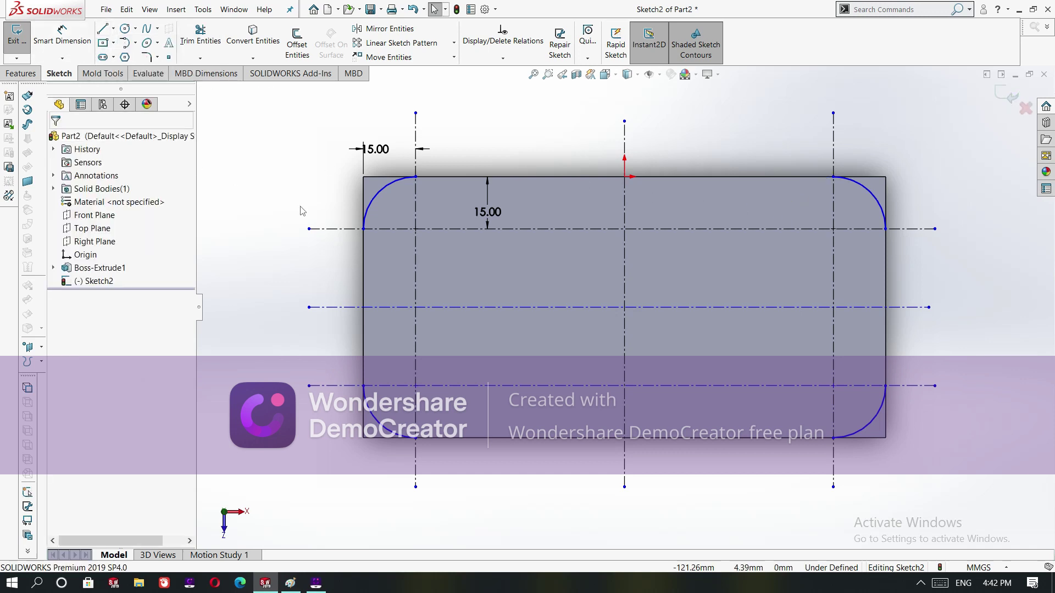
click(363, 229)
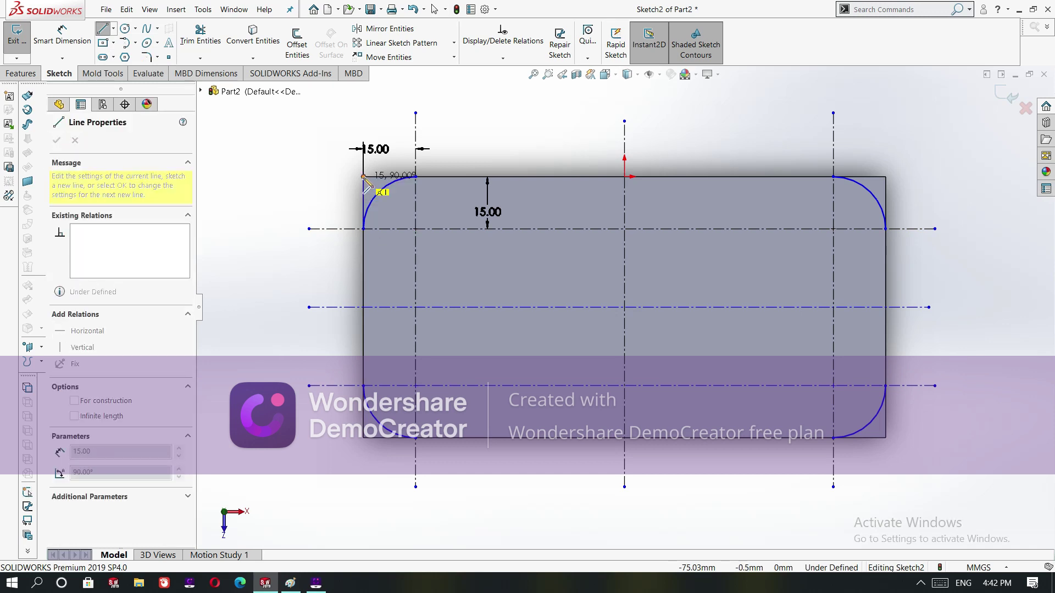
click(363, 177)
click(415, 177)
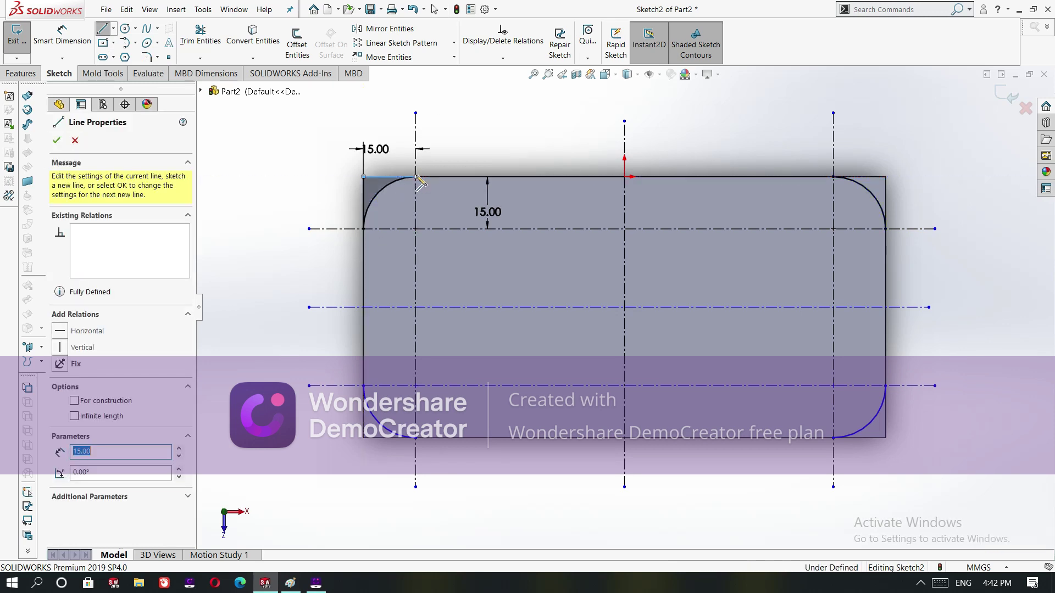
right_click(415, 176)
click(439, 184)
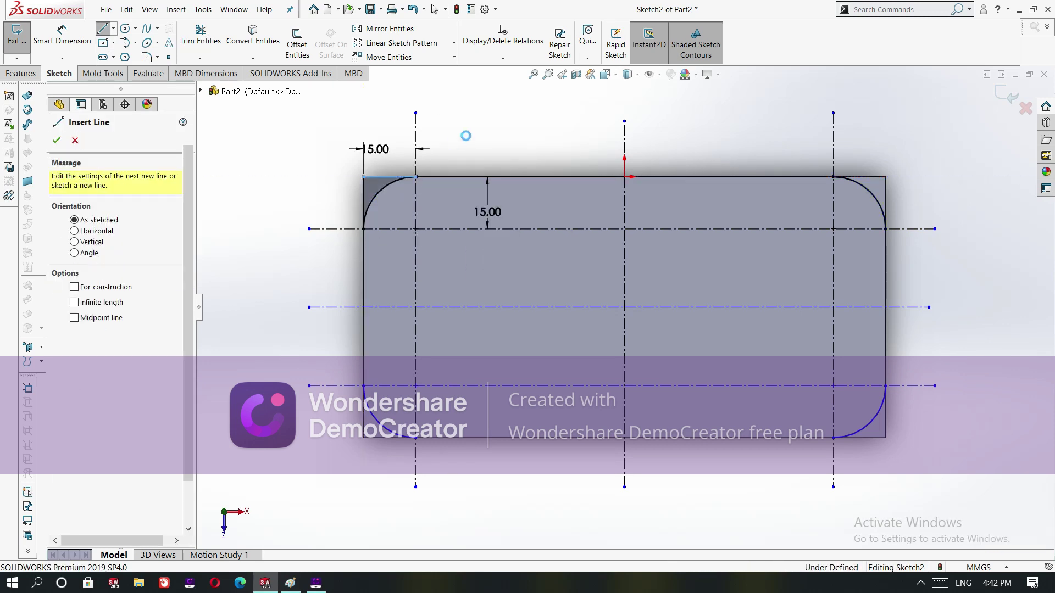
Mirror the two upper-left corner lines about the middle horizontal centerline, keeping the originals
click(388, 28)
click(380, 173)
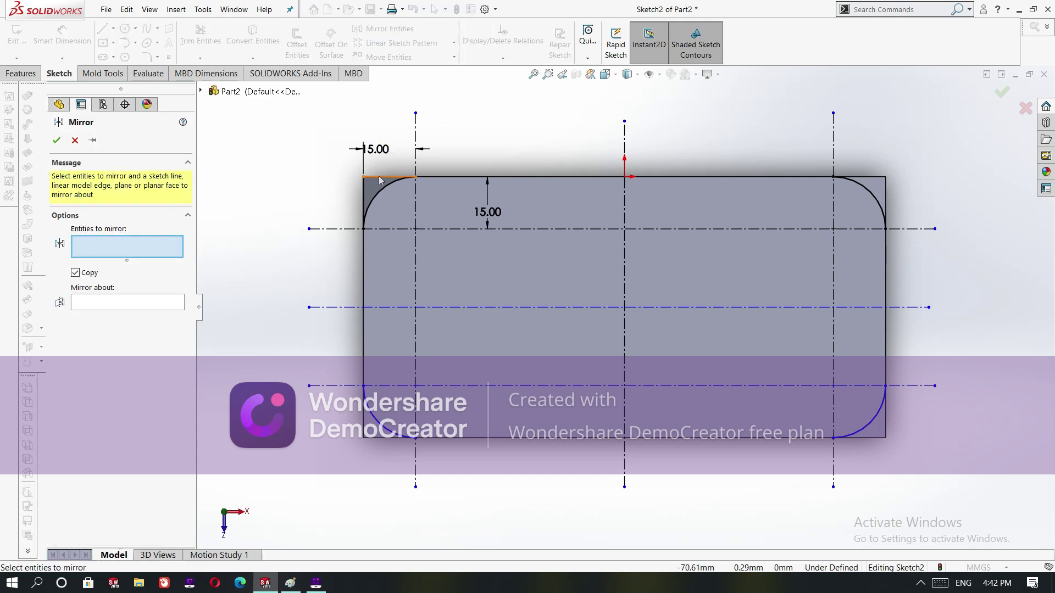
click(363, 197)
click(147, 319)
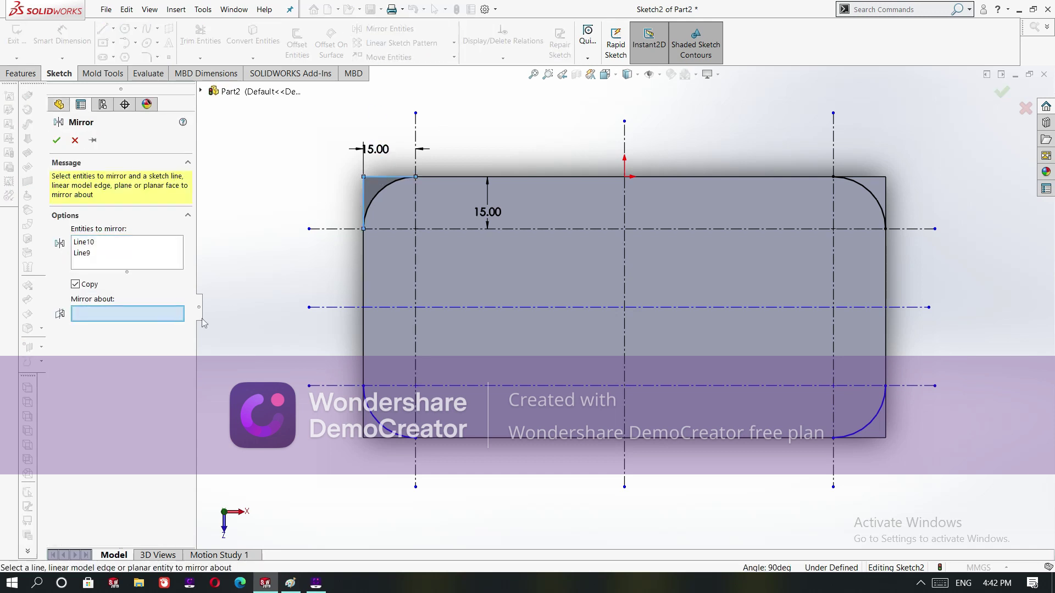
click(326, 308)
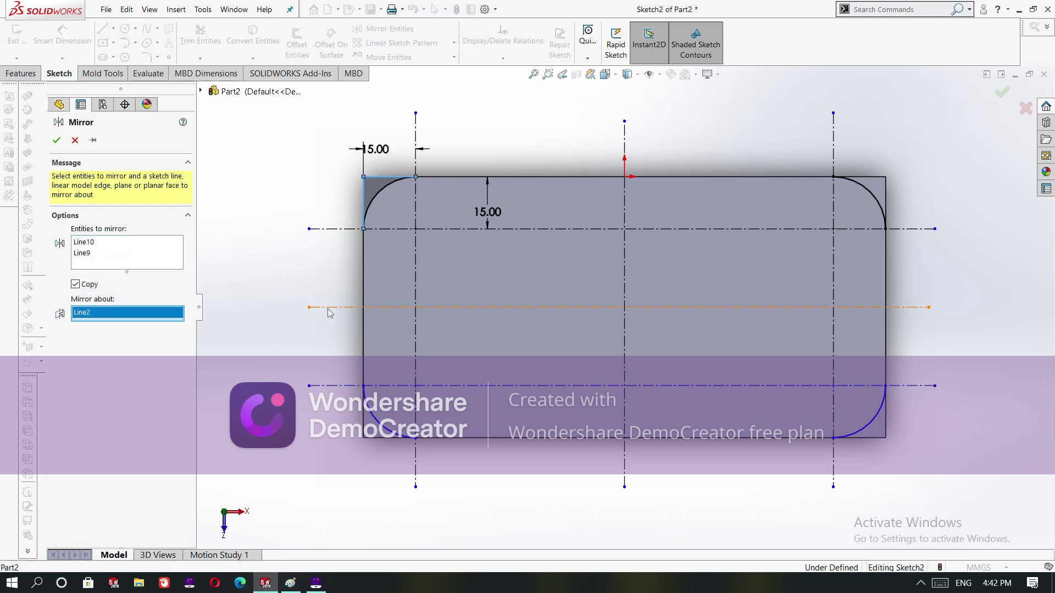
click(56, 141)
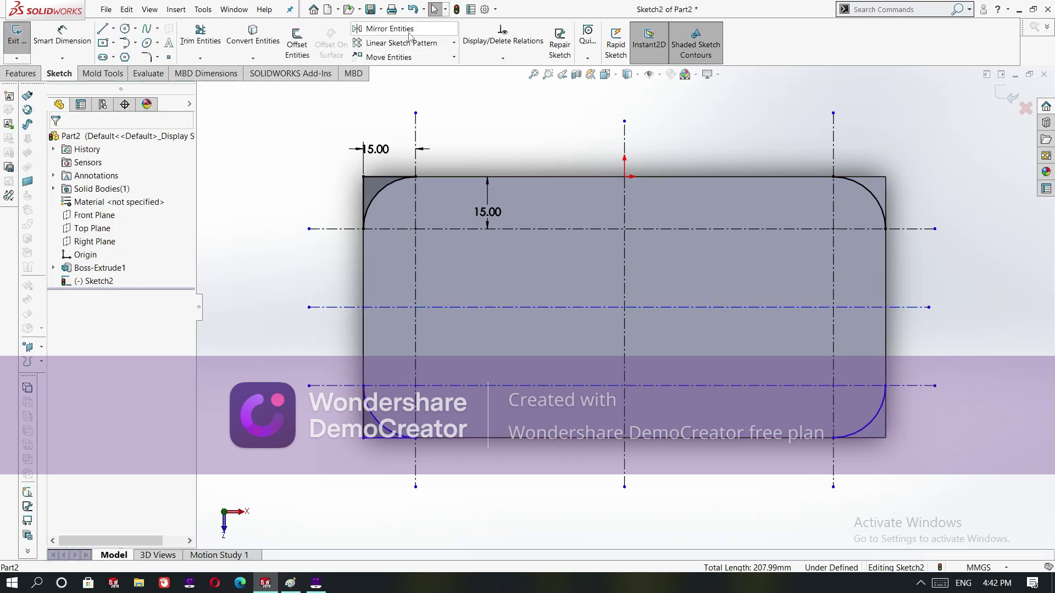
Mirror the two upper-left corner lines about the middle vertical centerline, keeping the originals
click(409, 30)
click(361, 194)
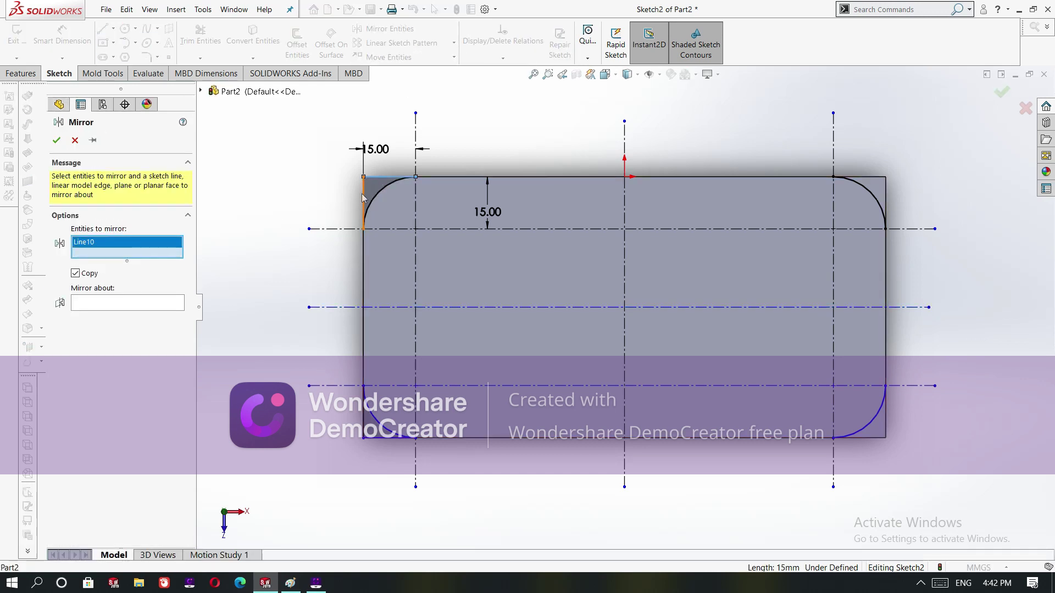
click(362, 194)
click(146, 315)
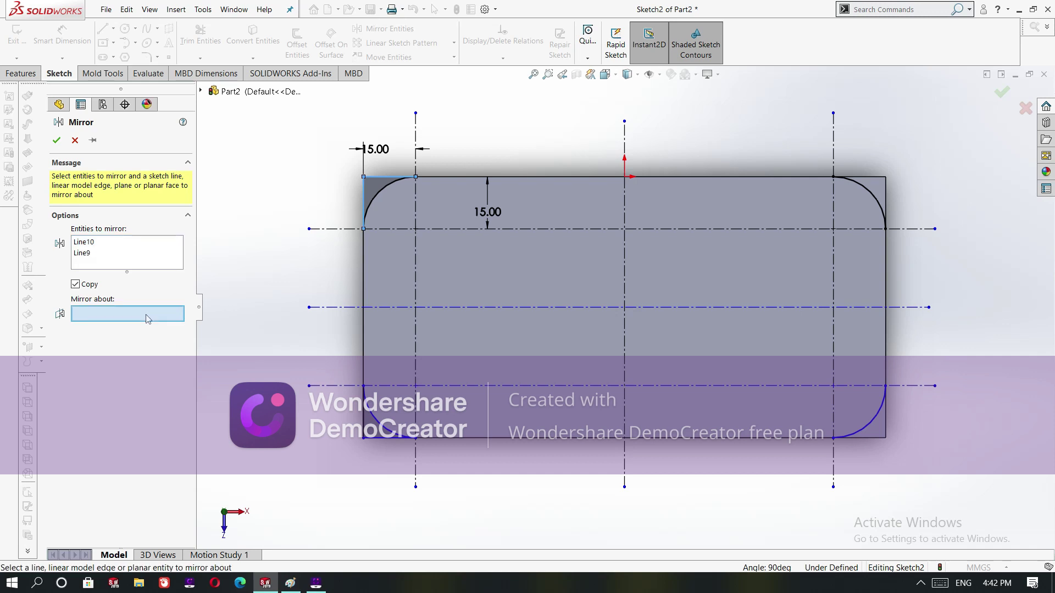
click(626, 244)
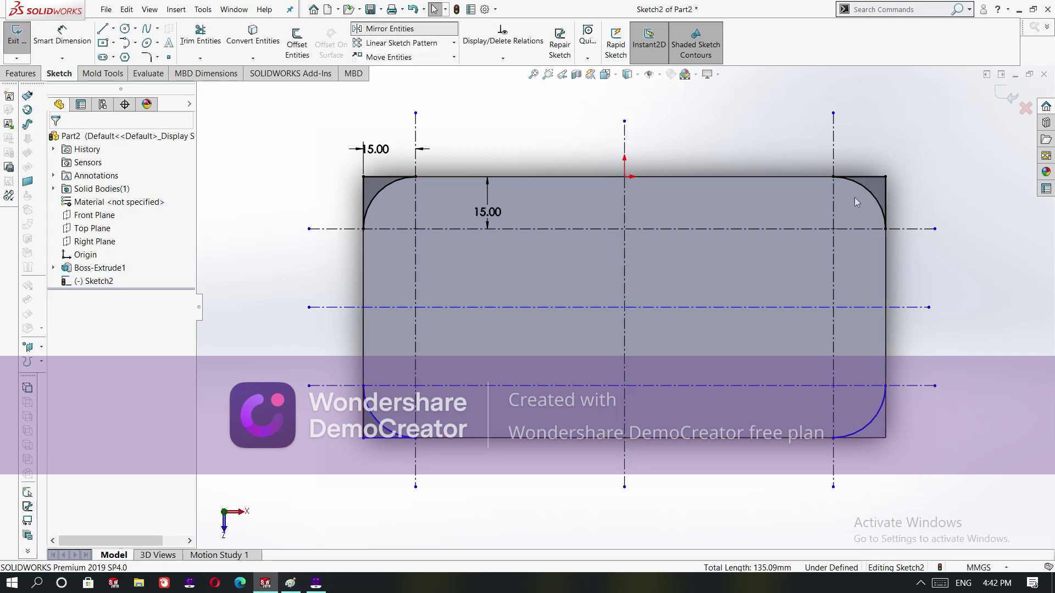
Mirror the two upper-right corner lines about the middle horizontal centerline, keeping the originals
click(383, 29)
click(869, 179)
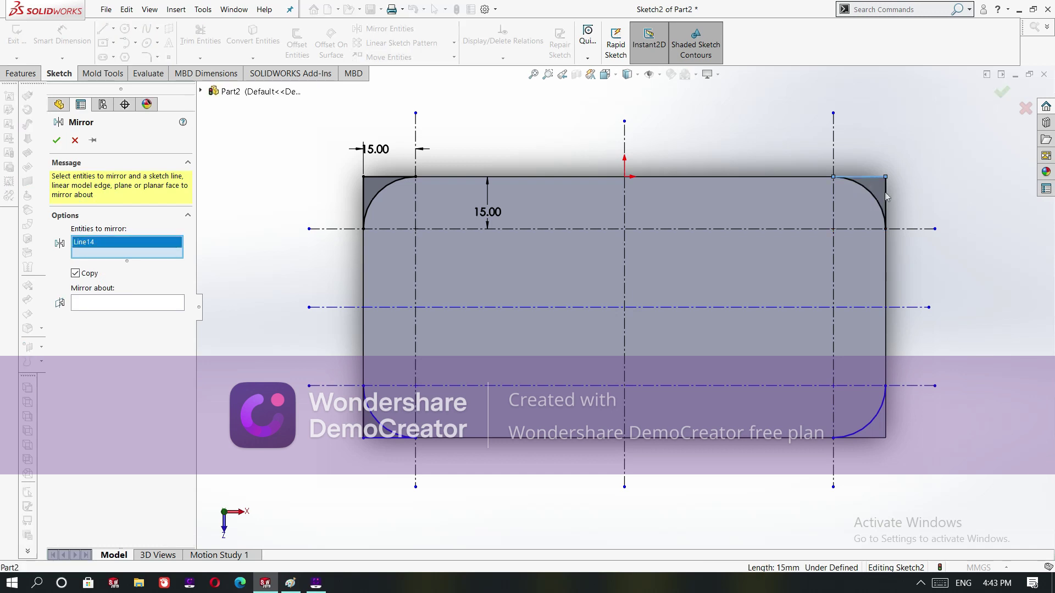
click(884, 198)
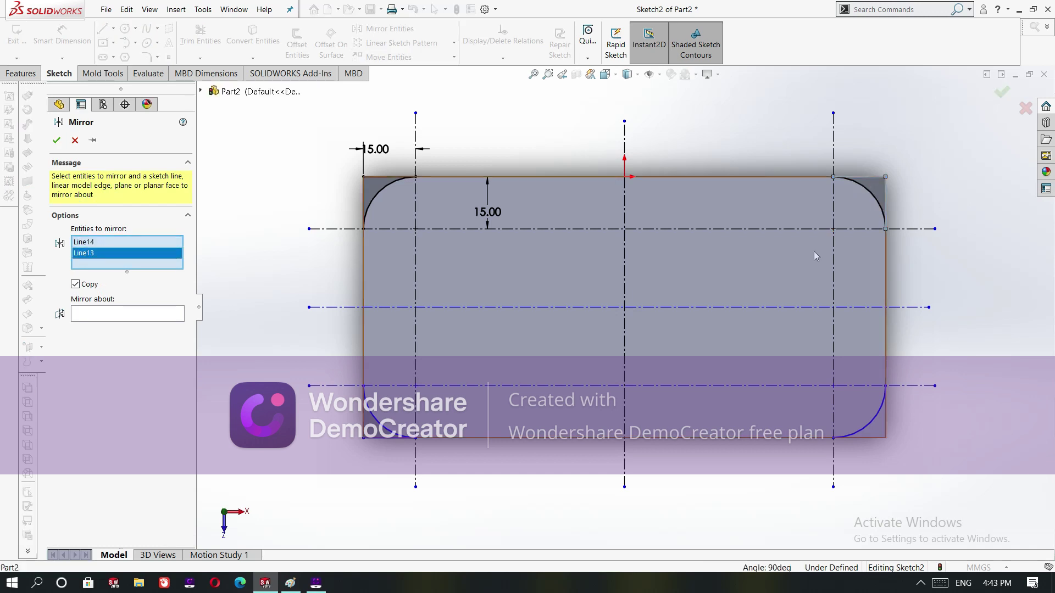
click(136, 312)
click(591, 307)
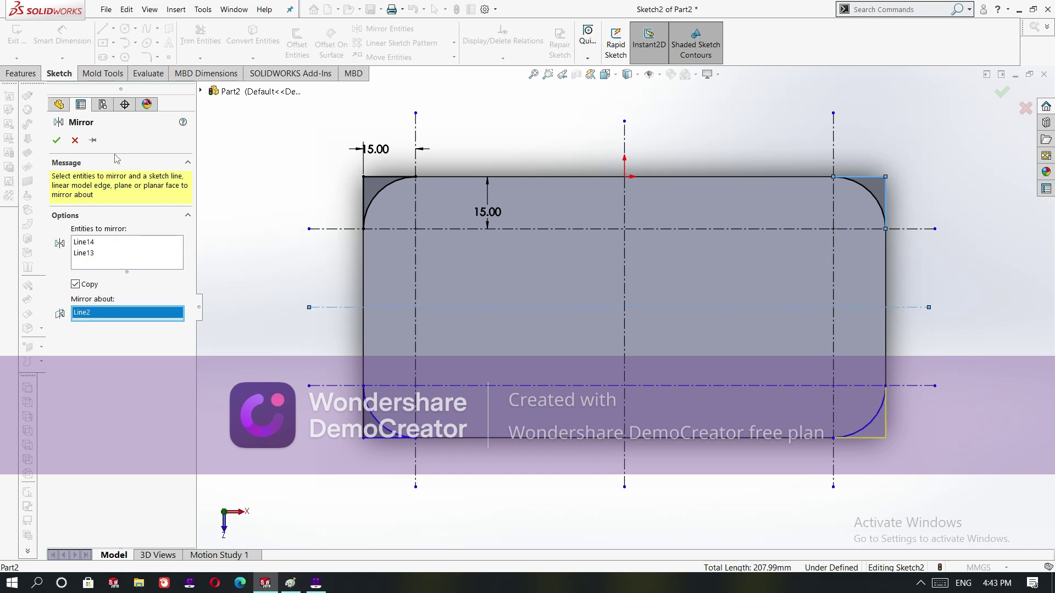
click(56, 140)
Cut-extrude the four corner regions with a 75 mm blind depth to round the plate's corners
click(21, 73)
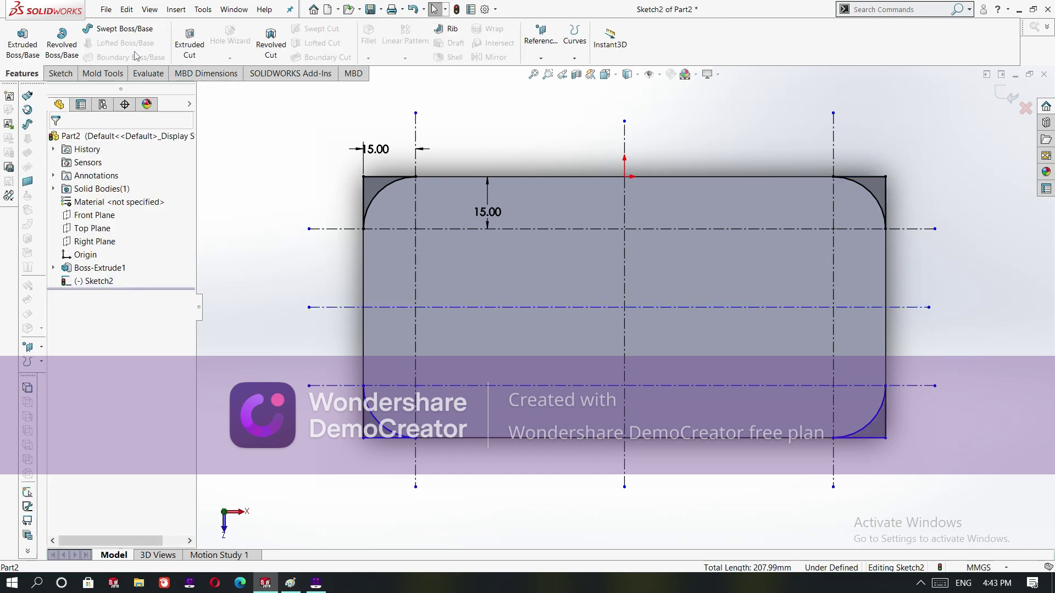
click(189, 55)
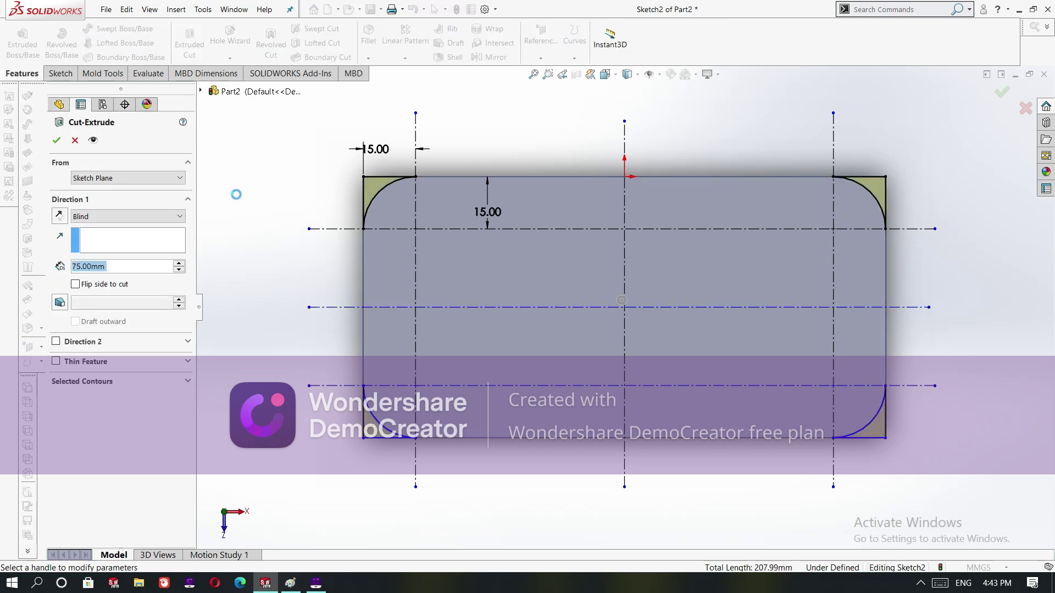
right_click(233, 190)
mouse_move(322, 244)
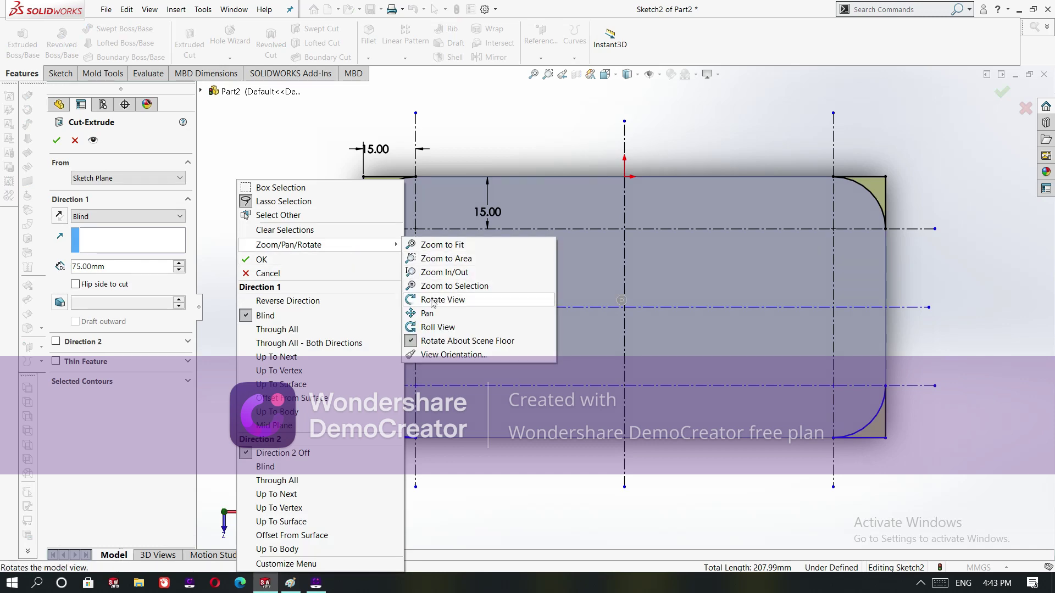
click(448, 299)
mouse_move(289, 337)
mouse_down()
mouse_move(258, 237)
mouse_move(231, 209)
mouse_up()
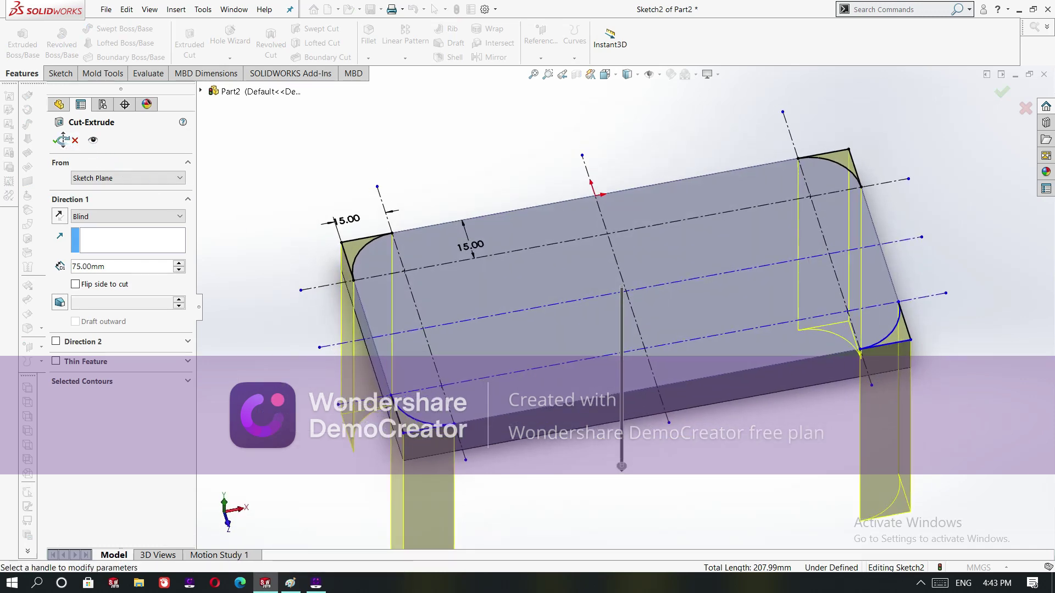
drag(384, 247, 449, 271)
key(Return)
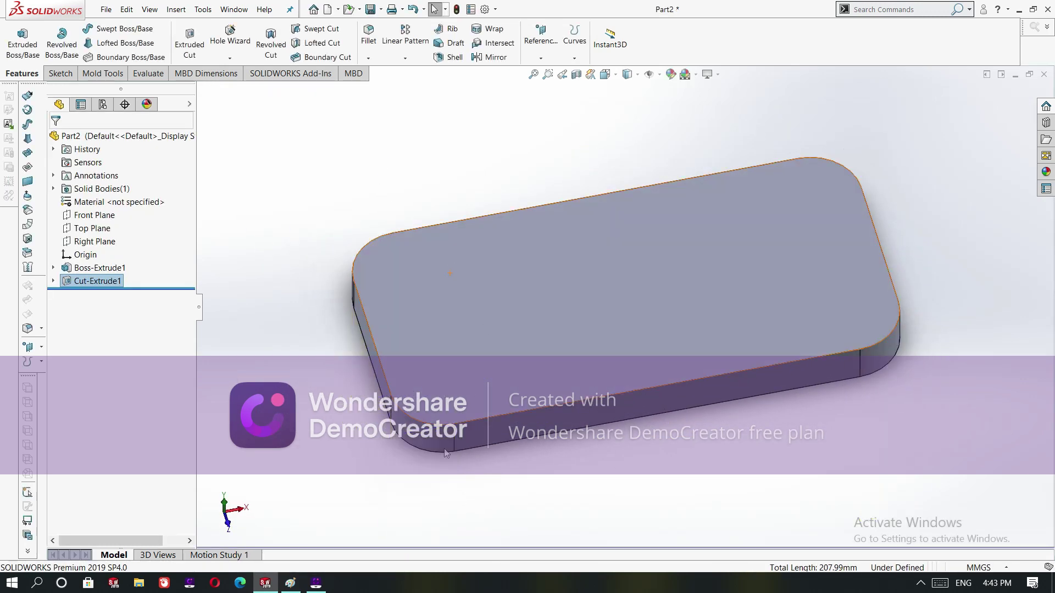
Switch to the reference drawing in Paint and examine the corner holes in both views, marking their edges and diameter dimension in red
click(290, 583)
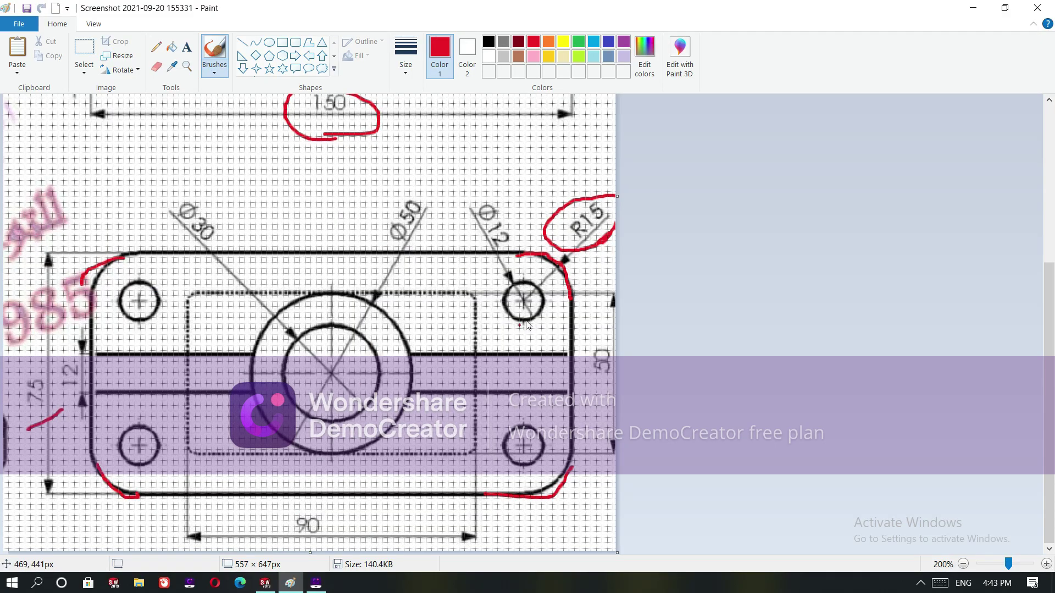
scroll(468, 160, up, 5)
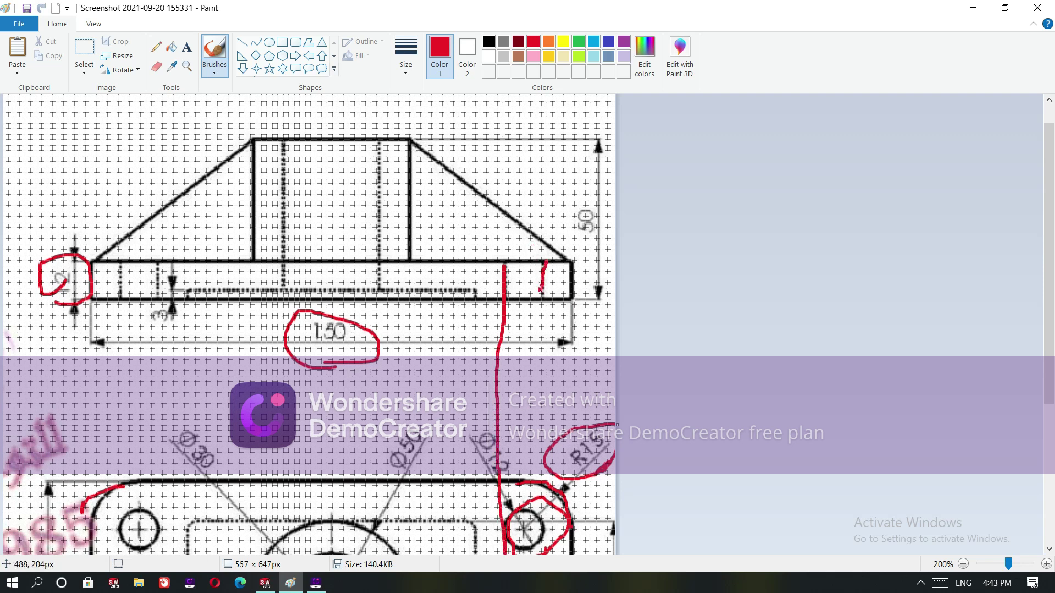
scroll(516, 366, down, 5)
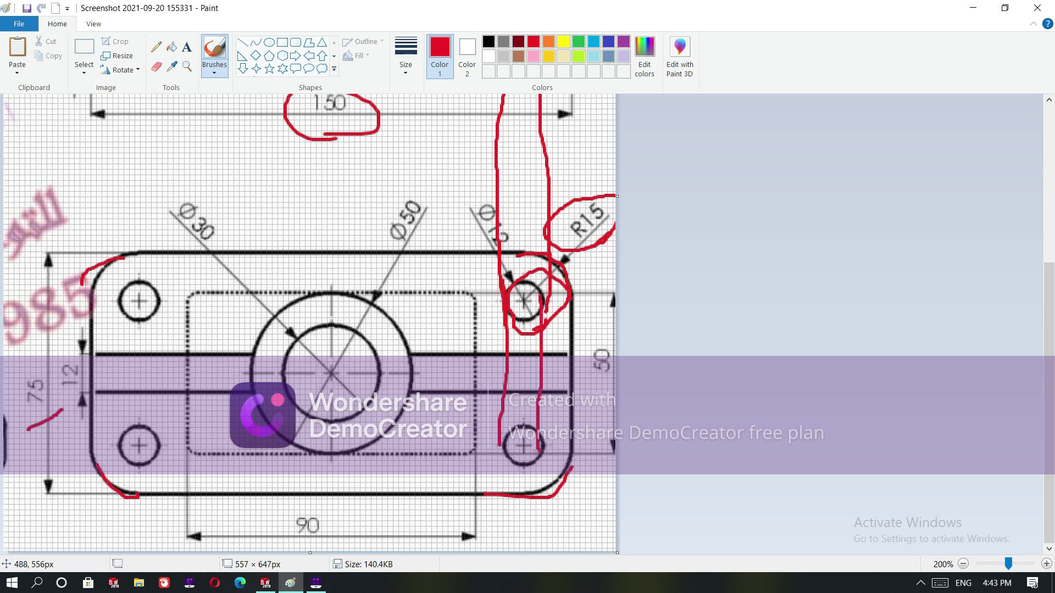
scroll(238, 338, up, 5)
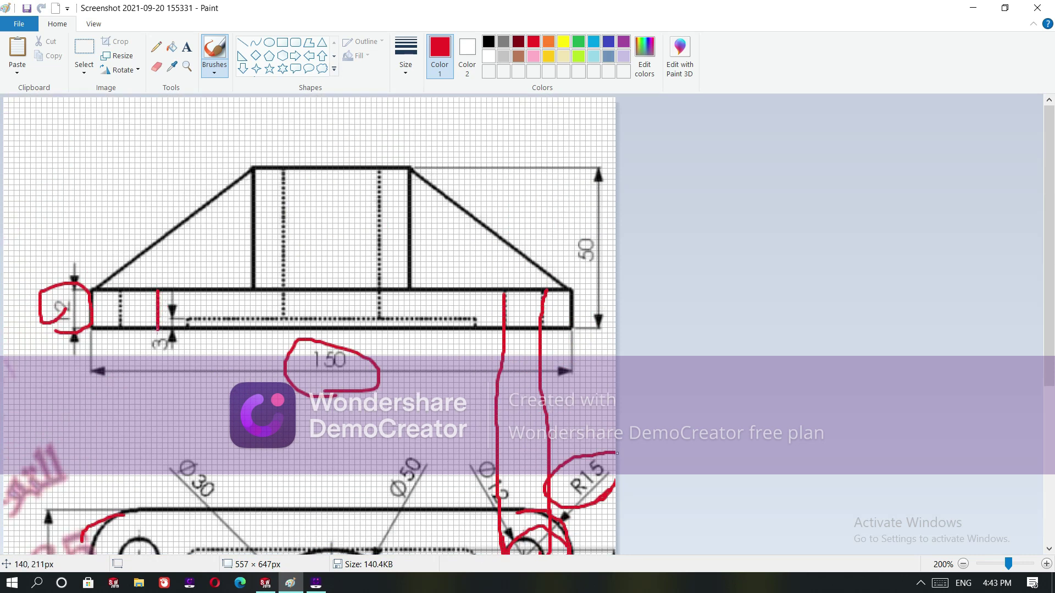
scroll(116, 305, down, 5)
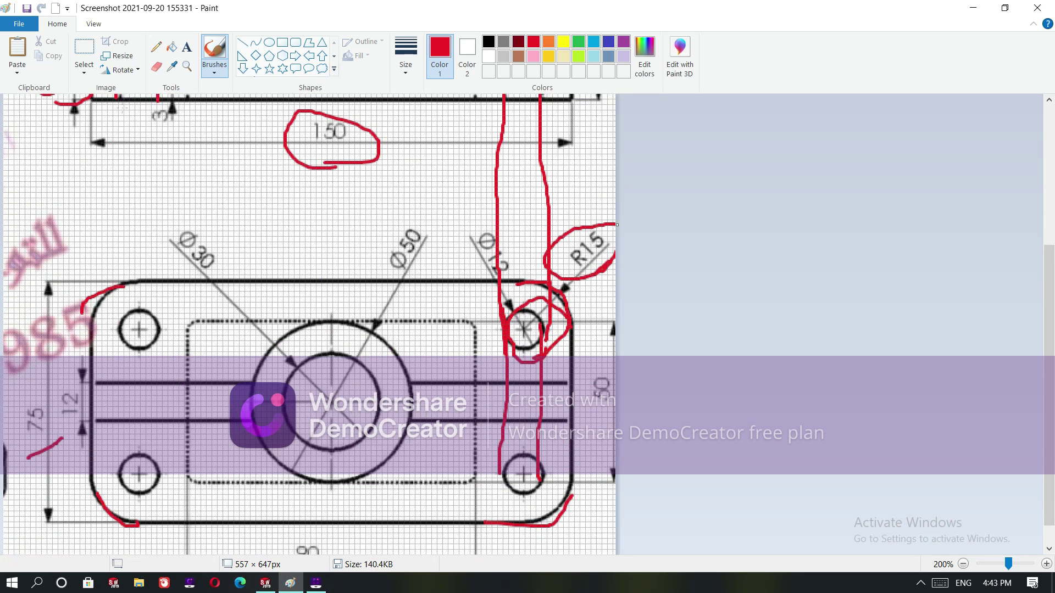
drag(121, 122, 122, 305)
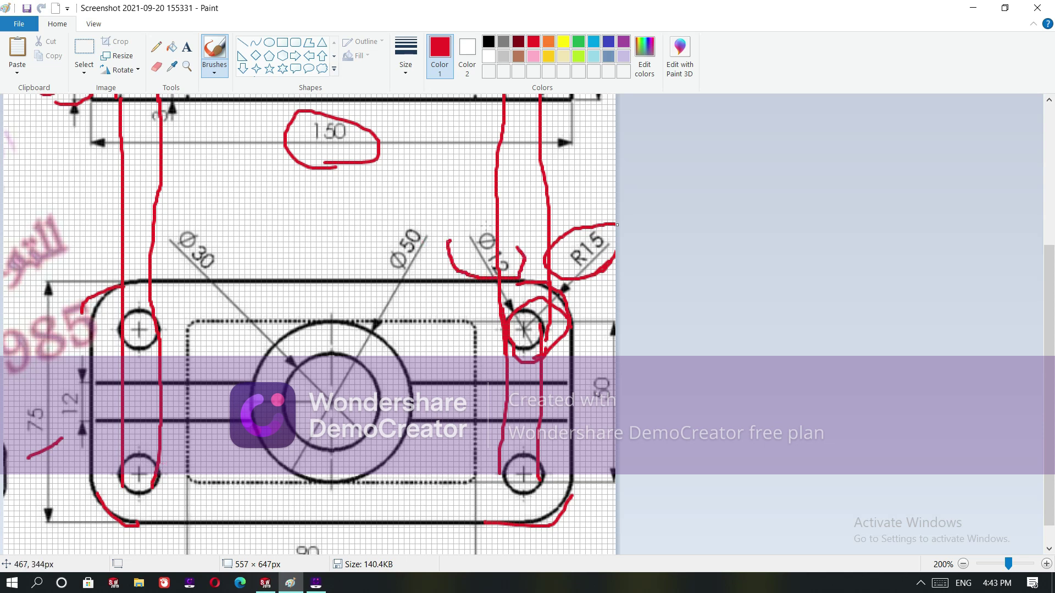
Switch back to SOLIDWORKS, view the plate's top face straight on and start a sketch on it for the corner holes
mouse_move(290, 583)
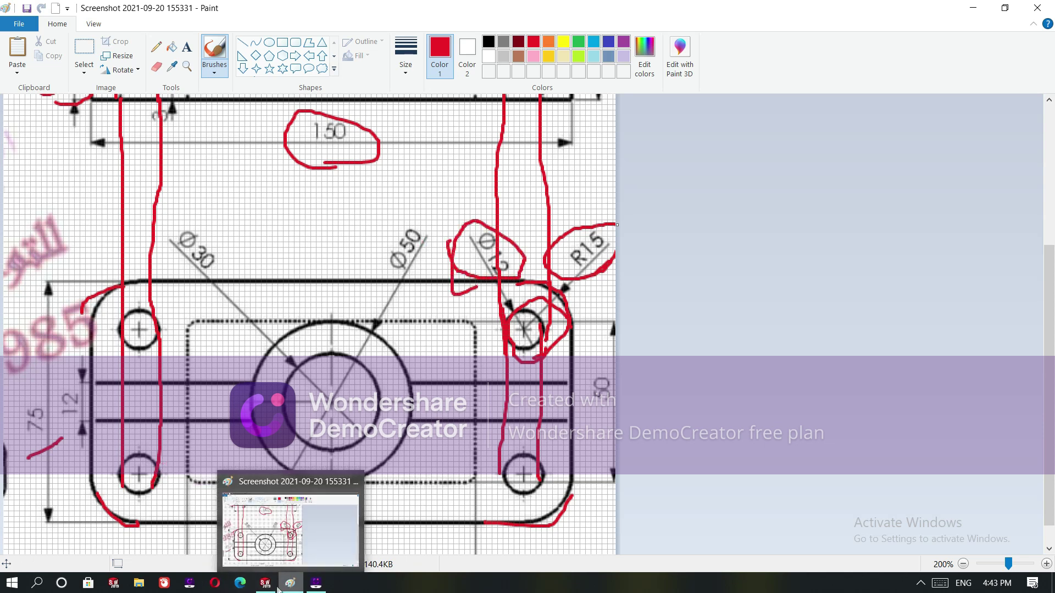
click(272, 523)
right_click(605, 355)
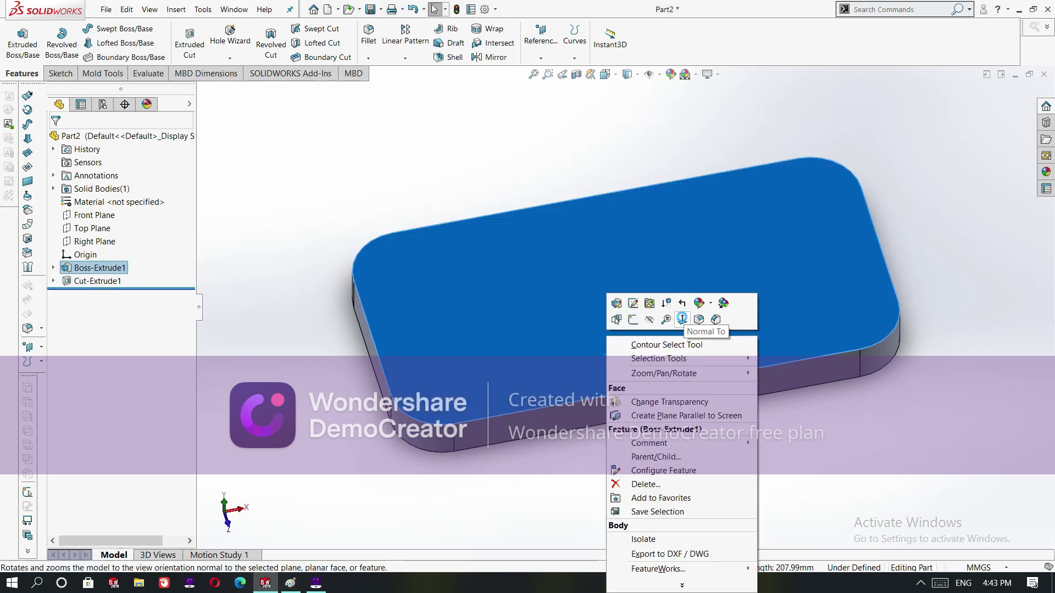
click(682, 319)
right_click(641, 318)
click(667, 300)
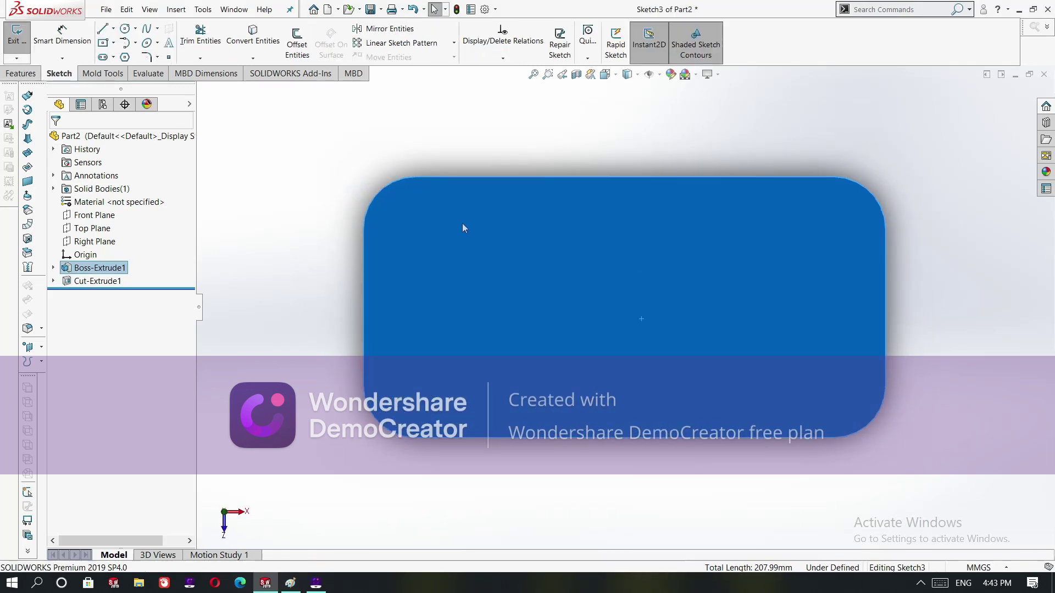
Sketch a circle of about 5.5 mm radius centered on the upper-right rounded corner's arc center
click(135, 29)
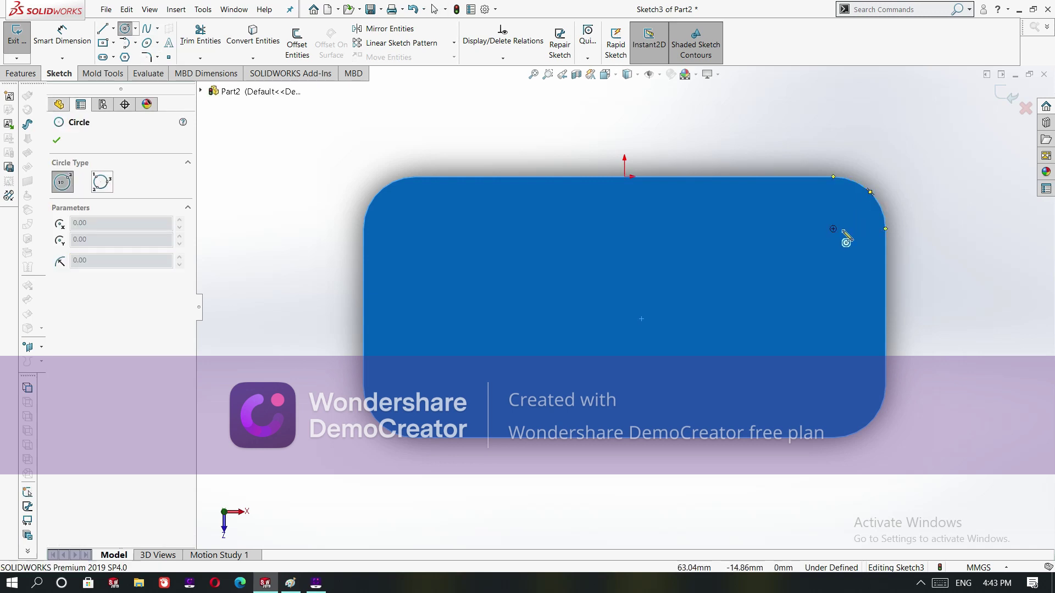
click(833, 229)
click(852, 229)
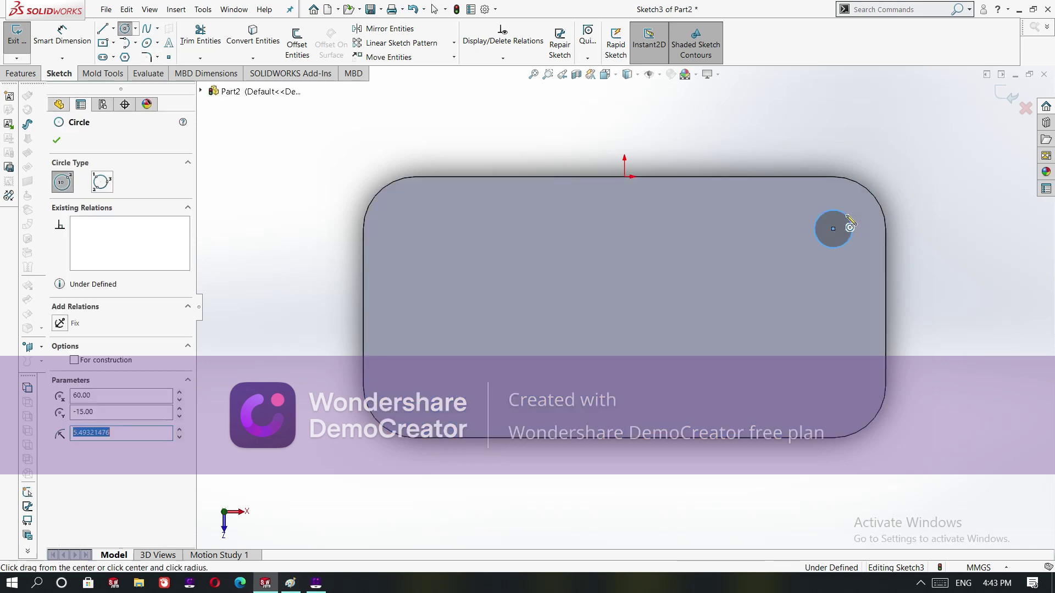
right_click(852, 228)
click(870, 224)
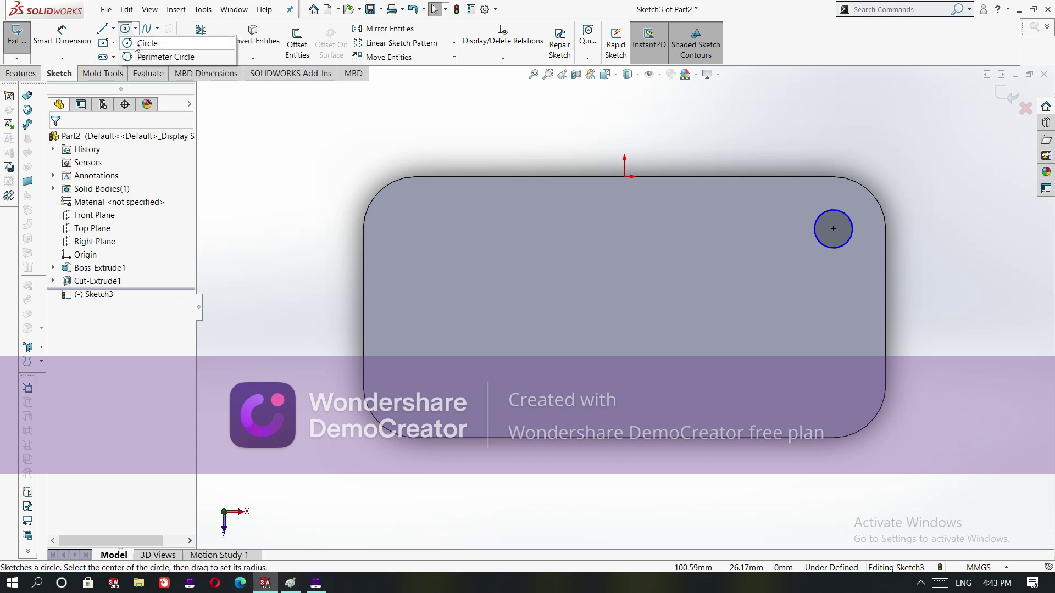
Sketch circles of about 6.25 mm and 7.65 mm radius at the arc centers of the upper-left and lower-left corners
click(125, 28)
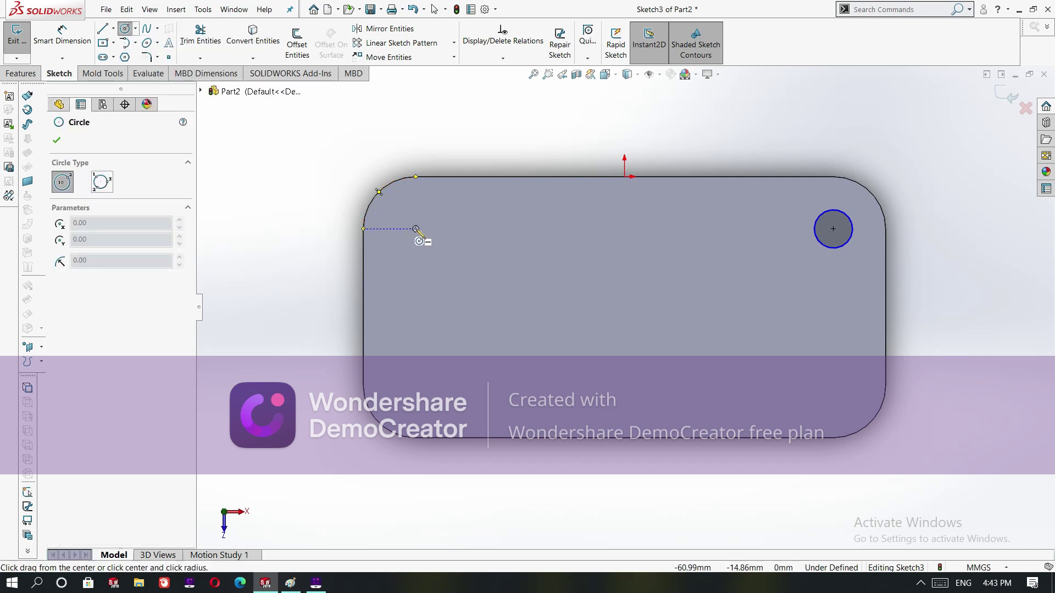
click(415, 228)
click(431, 213)
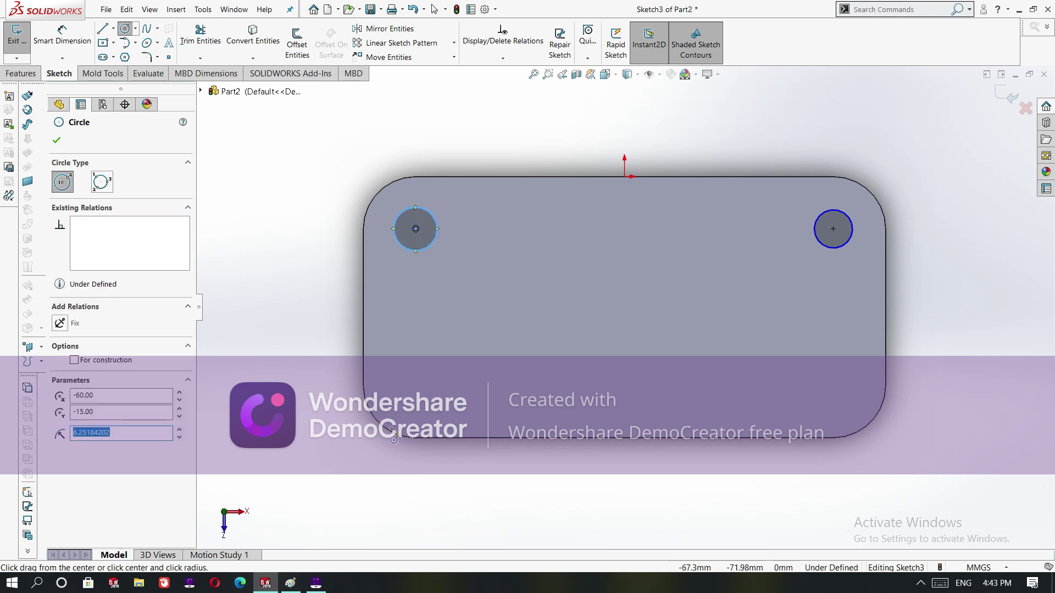
click(416, 386)
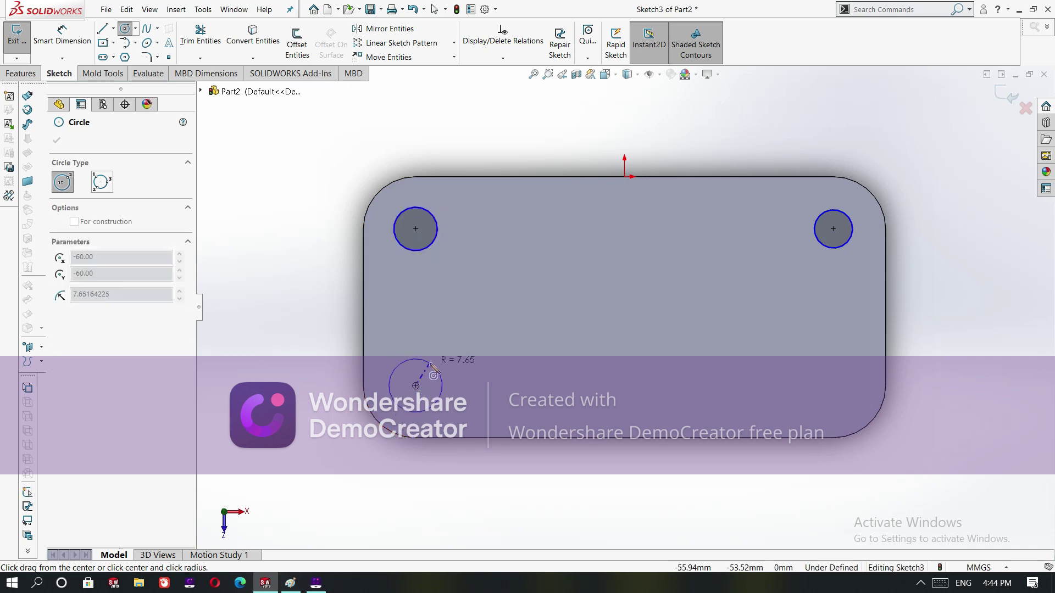
click(441, 375)
right_click(430, 364)
click(445, 373)
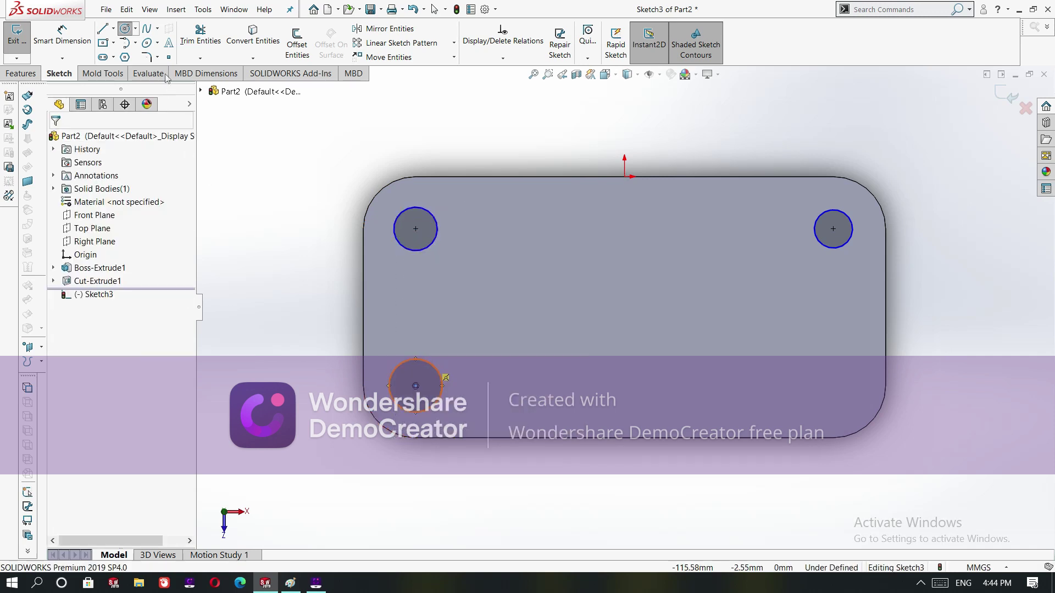
Sketch a circle centered on the lower-right rounded corner's arc center
click(135, 28)
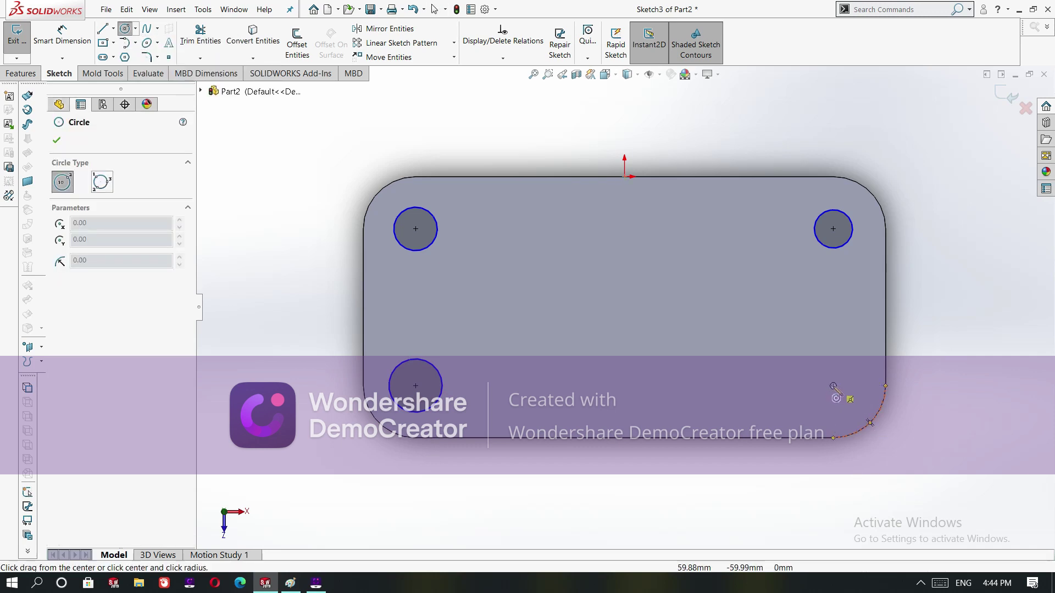
click(833, 386)
click(854, 386)
right_click(860, 387)
click(861, 387)
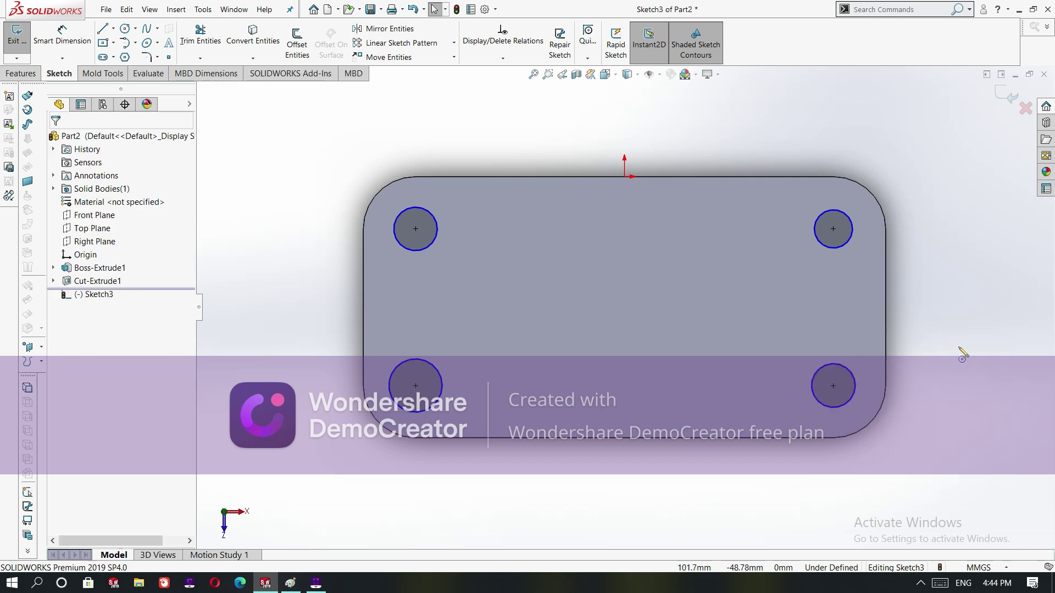
Dimension the upper-left circle's diameter as 12 mm
click(62, 36)
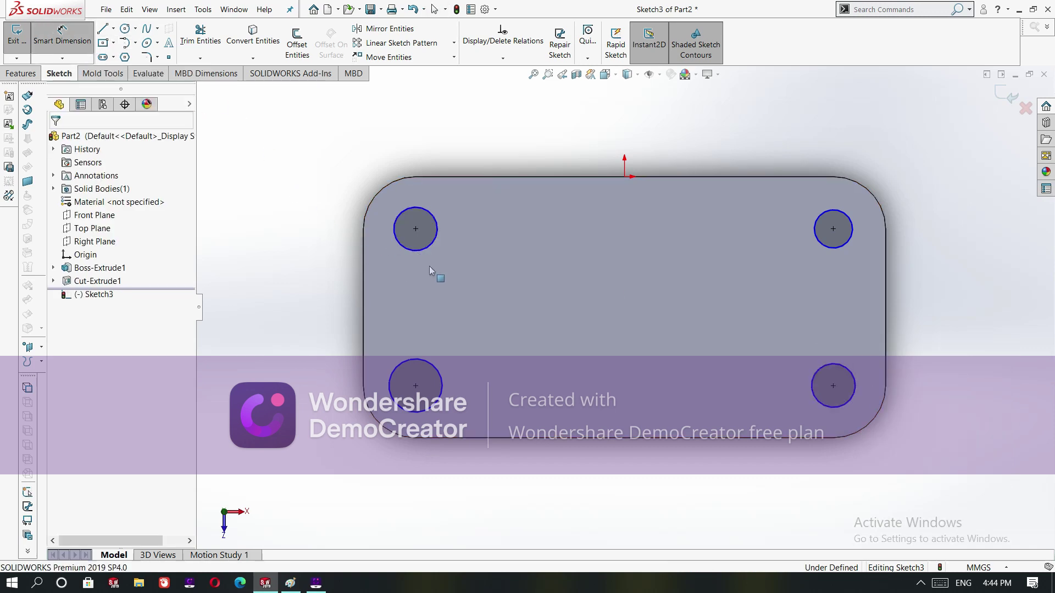
click(432, 245)
click(461, 248)
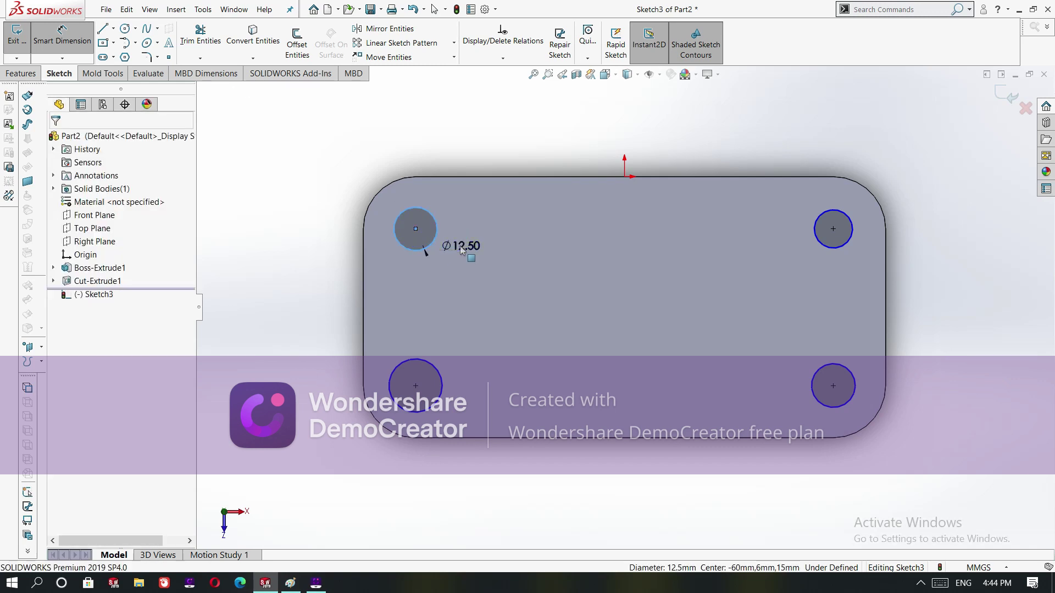
text(12)
key(Return)
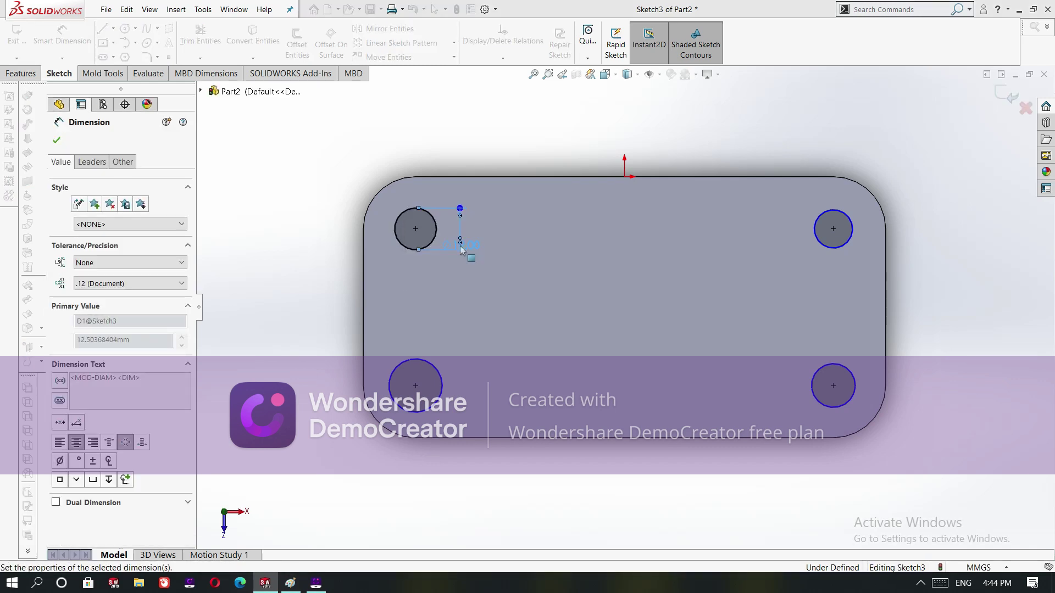
click(277, 218)
key(Escape)
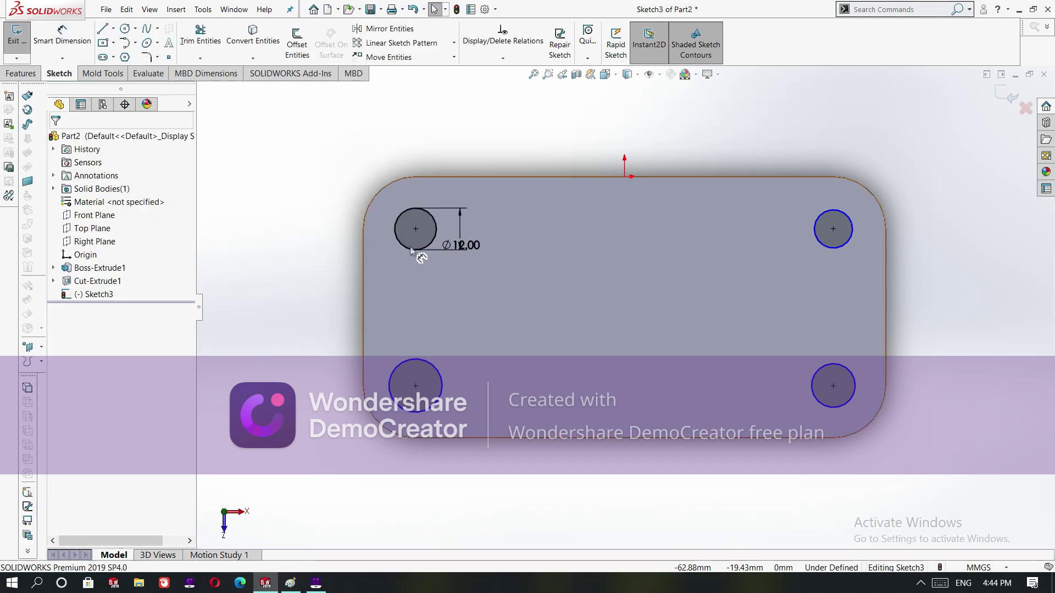
Add an Equal relation between the upper-left and lower-left circles
click(418, 251)
ctrl+click(421, 411)
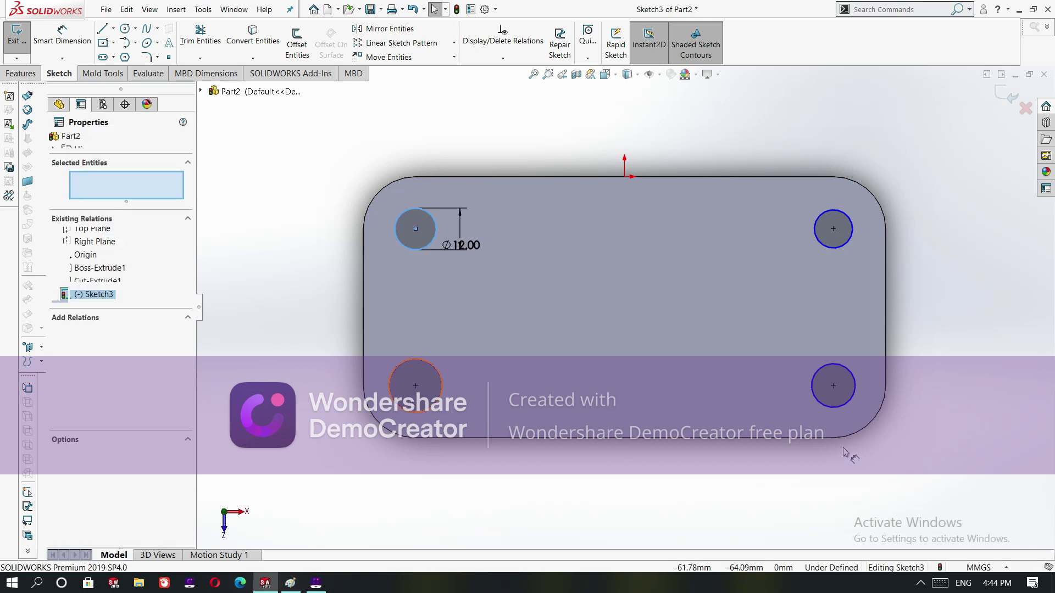
click(62, 384)
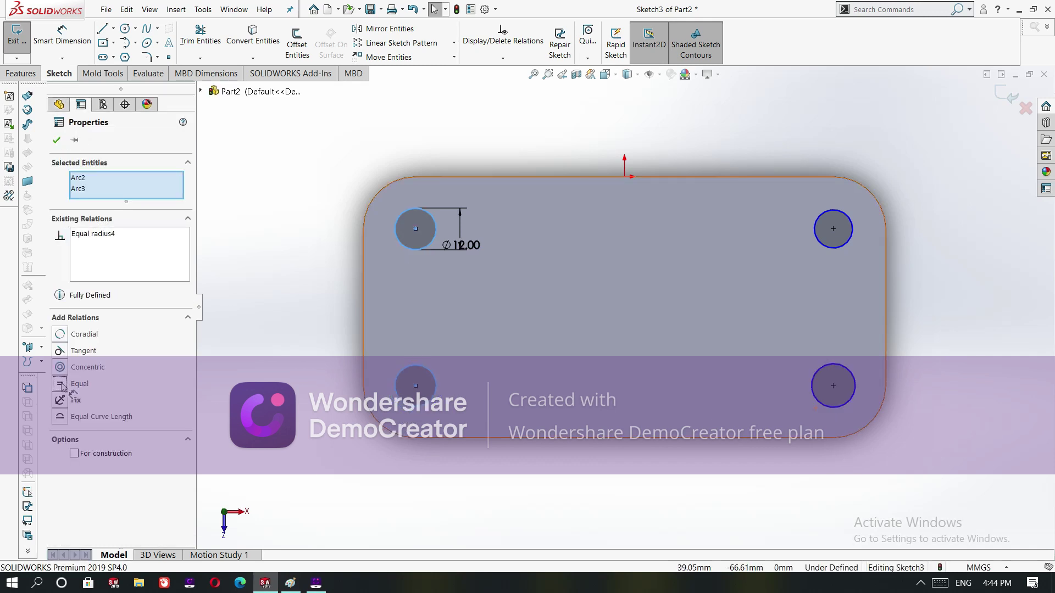
click(327, 245)
Add an Equal relation between the upper-left and upper-right circles
click(419, 249)
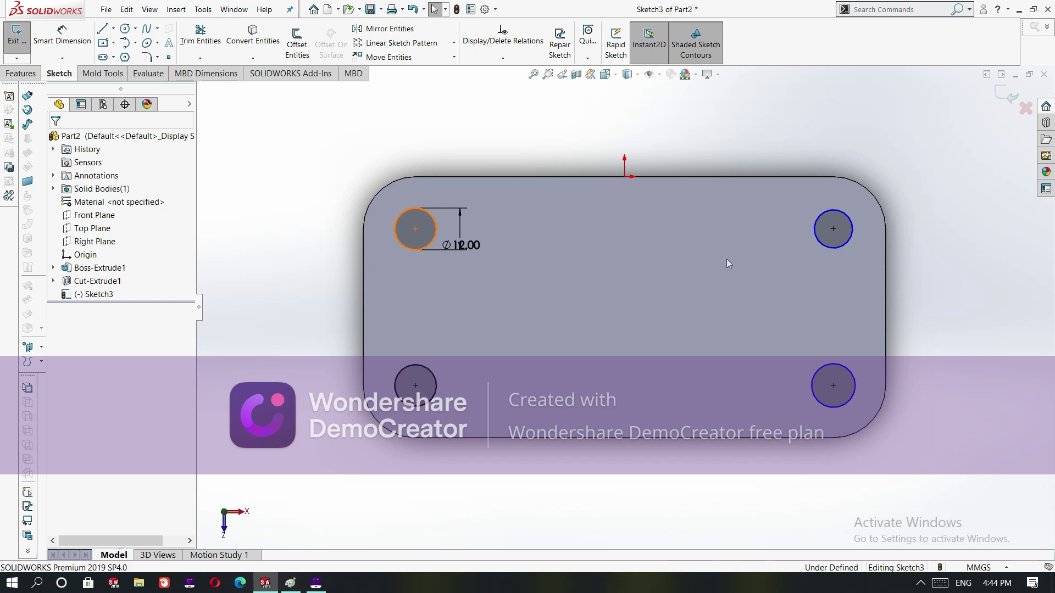
ctrl+click(838, 242)
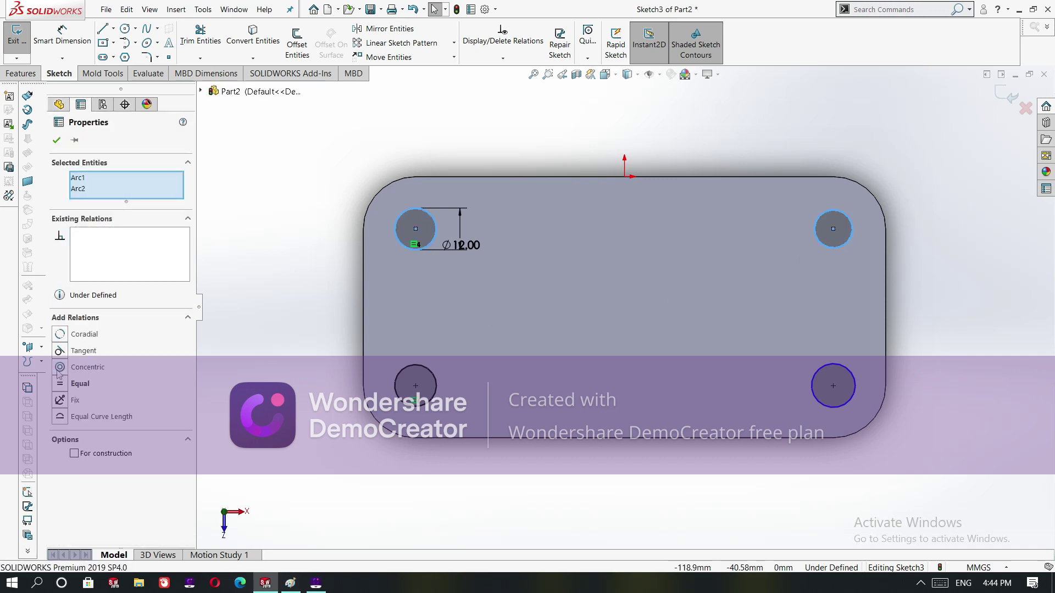
click(59, 384)
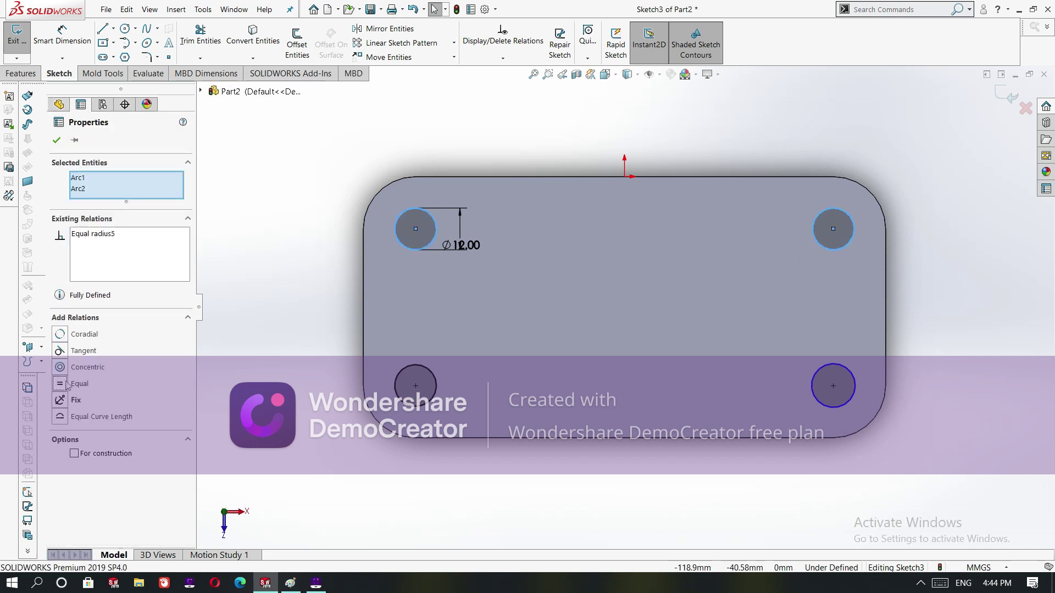
click(268, 322)
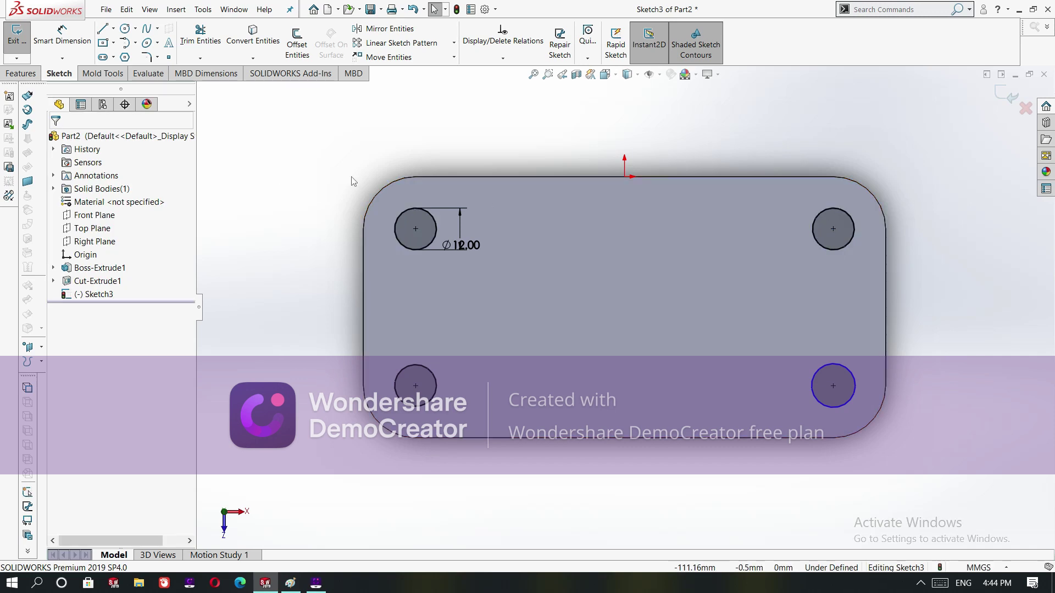
Add an Equal relation between the upper-right and lower-right circles
click(853, 234)
ctrl+click(832, 409)
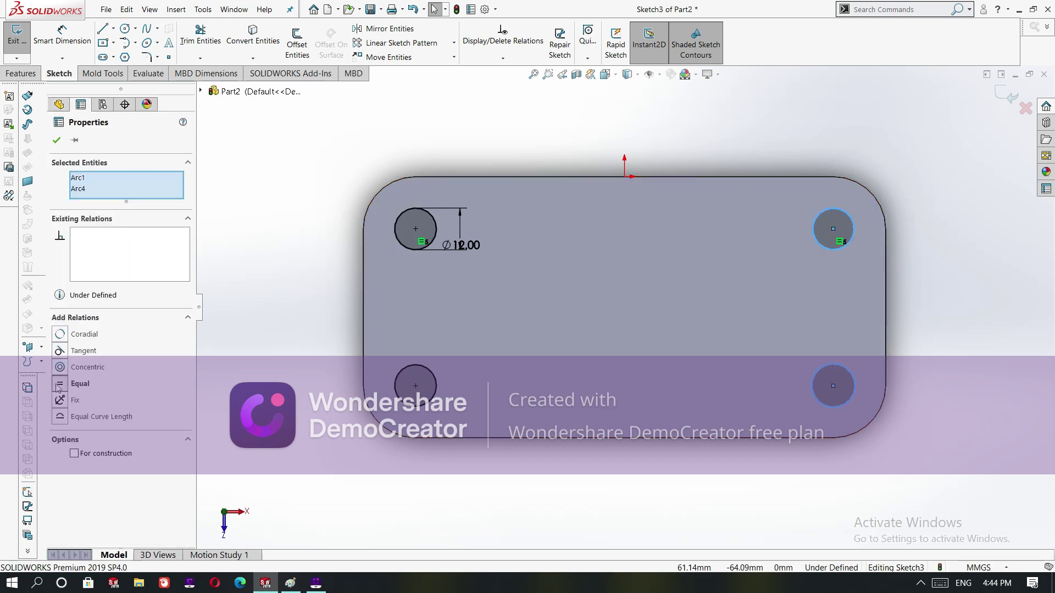
click(59, 384)
click(58, 141)
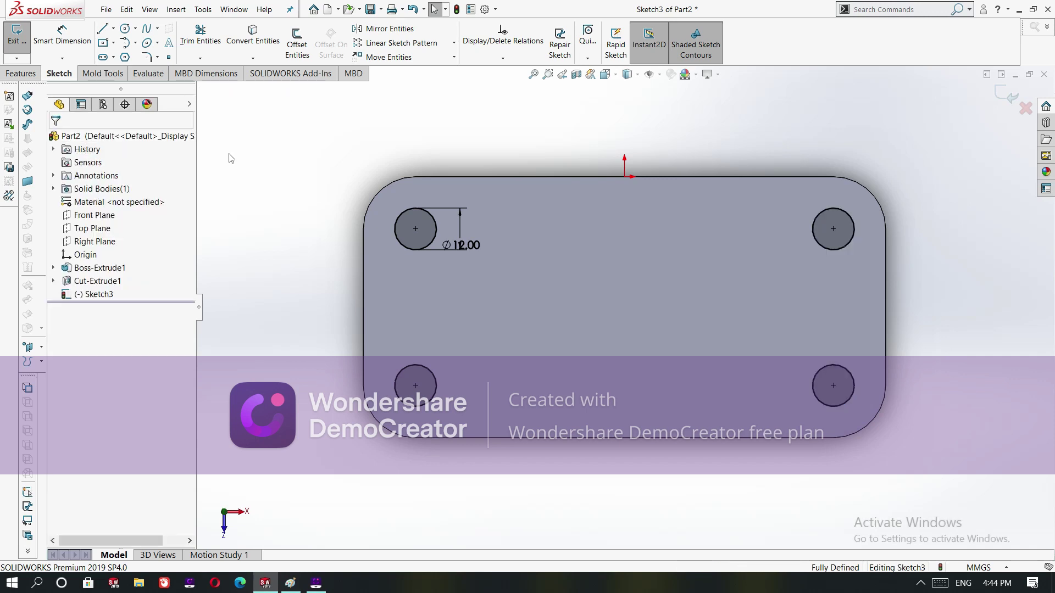
Cut-extrude the four corner circles with a 75 mm blind depth to make holes through the plate
click(20, 73)
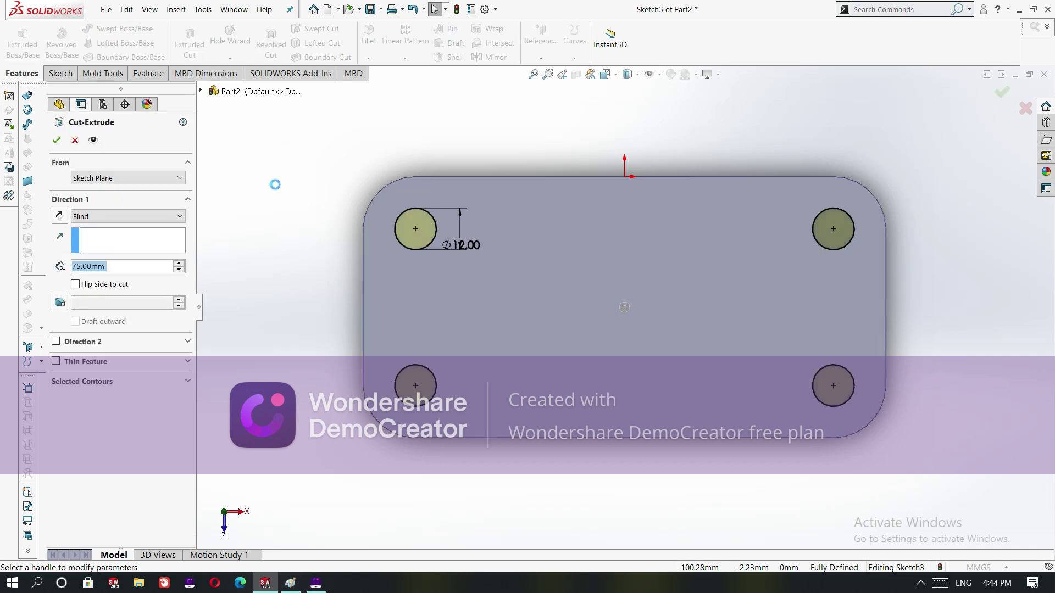
right_click(275, 181)
mouse_move(360, 250)
click(473, 299)
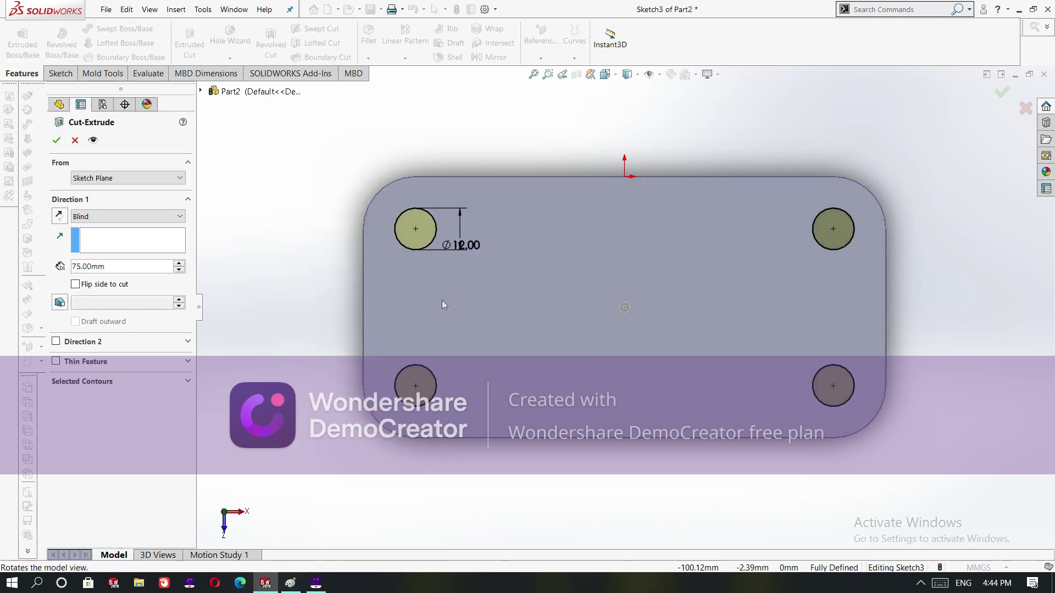
drag(442, 300, 249, 229)
click(56, 140)
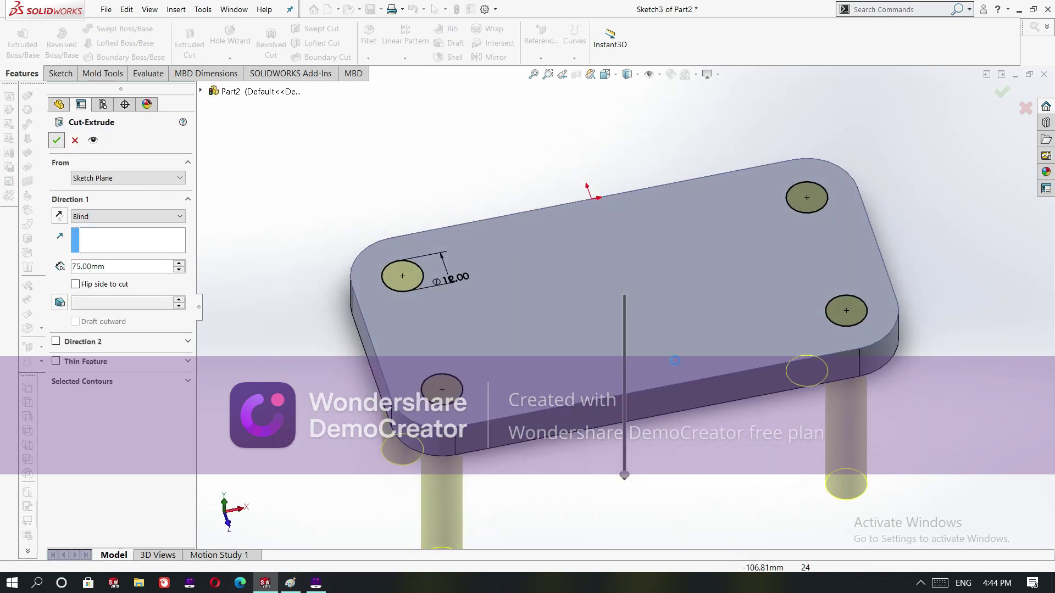
View the drilled plate's top face straight on and open a new sketch on it
right_click(663, 324)
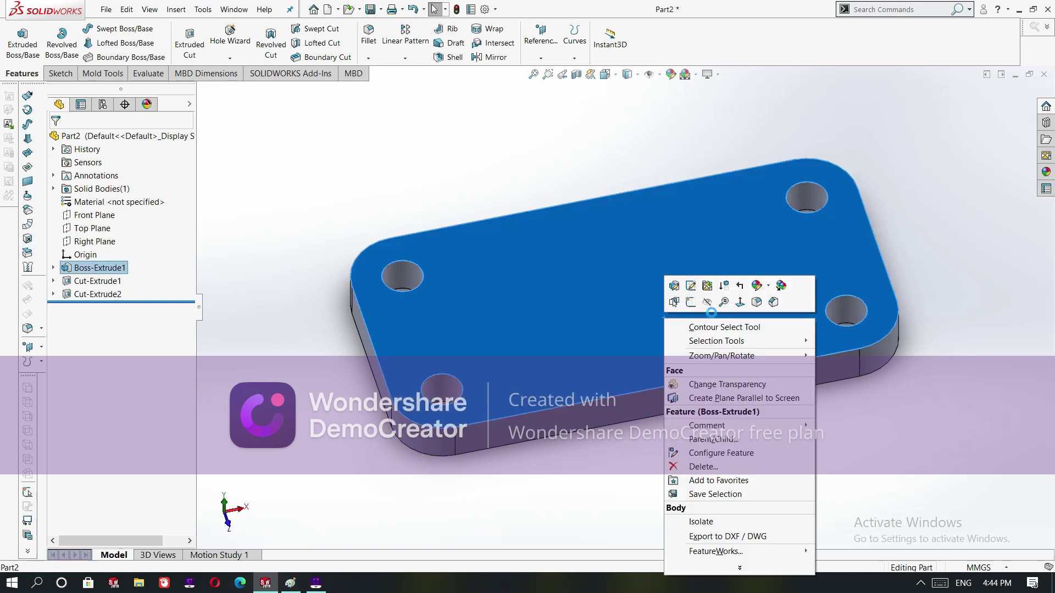
click(733, 305)
right_click(642, 313)
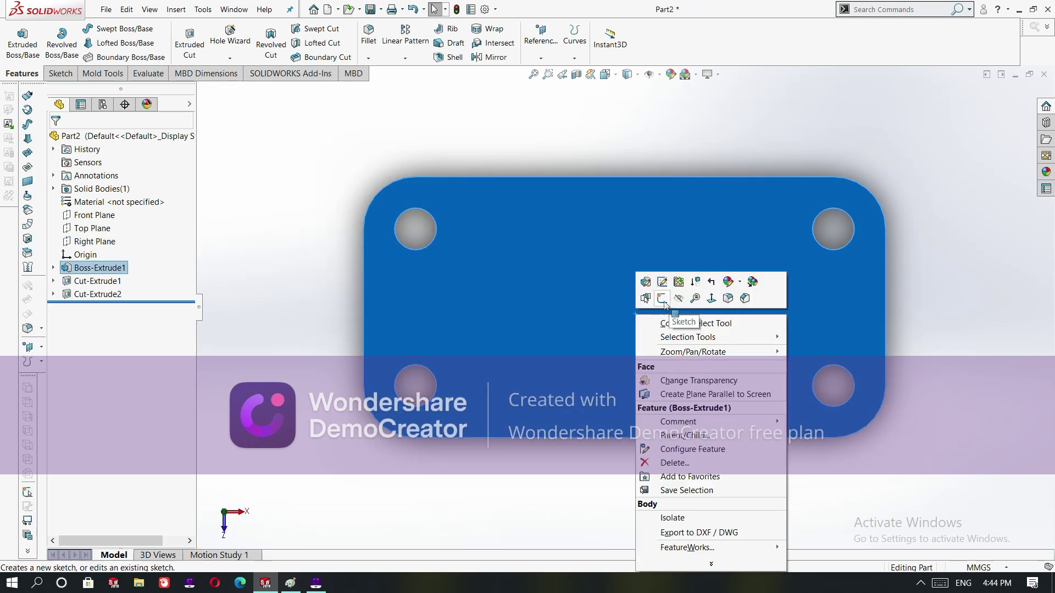
click(662, 298)
Switch to the reference drawing in Paint and examine the central cylinder, marking its Ø50 dimension and outer edges in red across both views
click(289, 522)
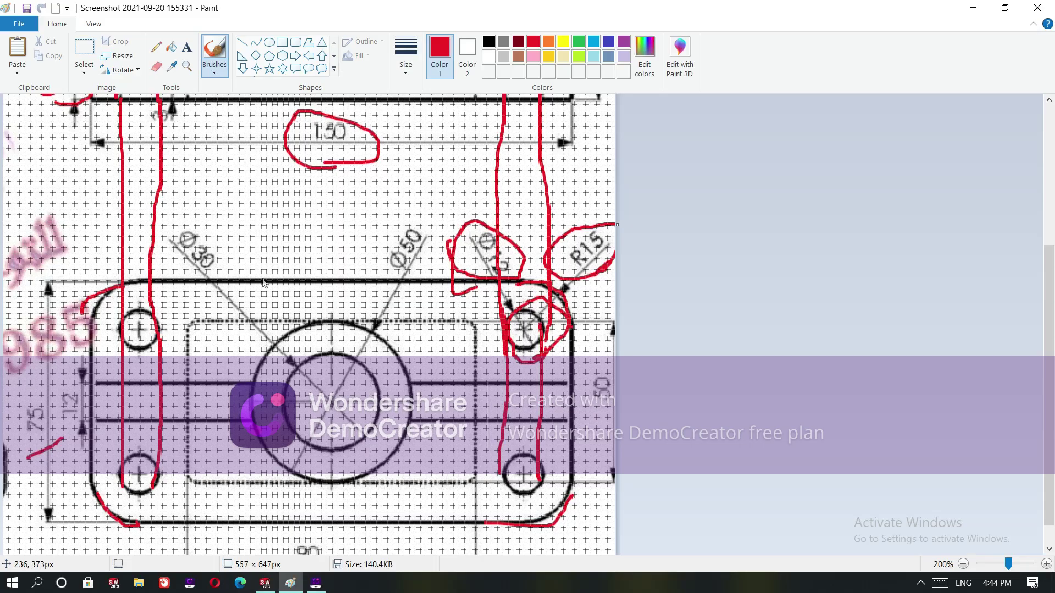
drag(448, 242, 425, 228)
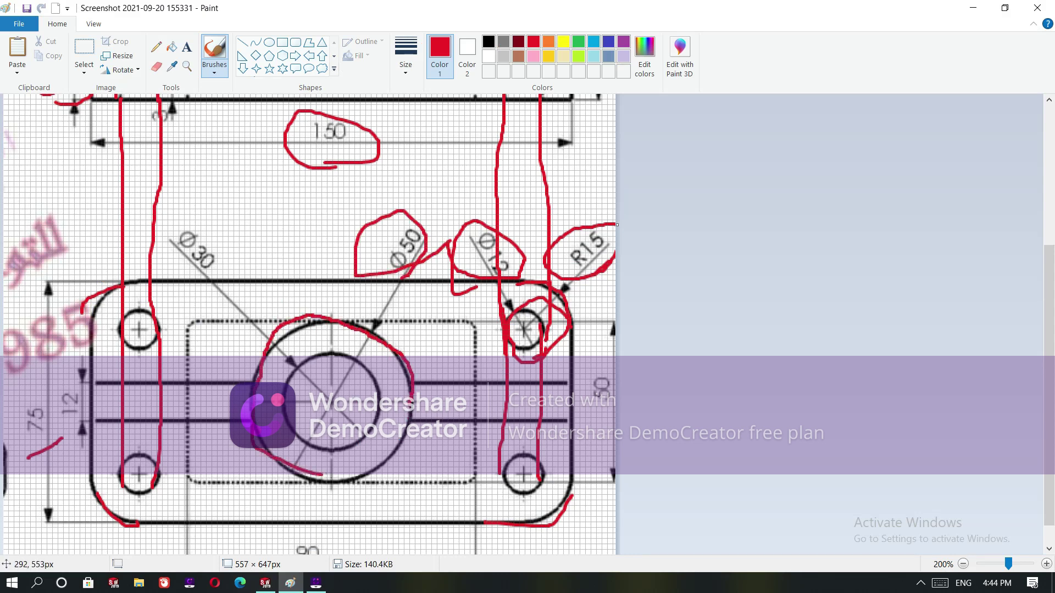
scroll(401, 418, up, 5)
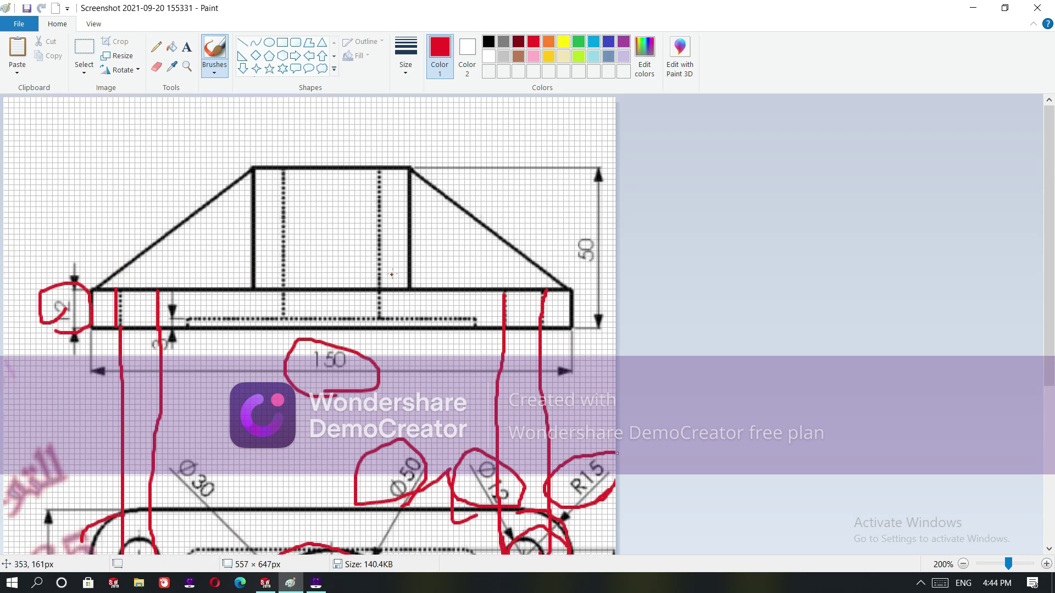
scroll(412, 244, down, 2)
drag(408, 153, 408, 332)
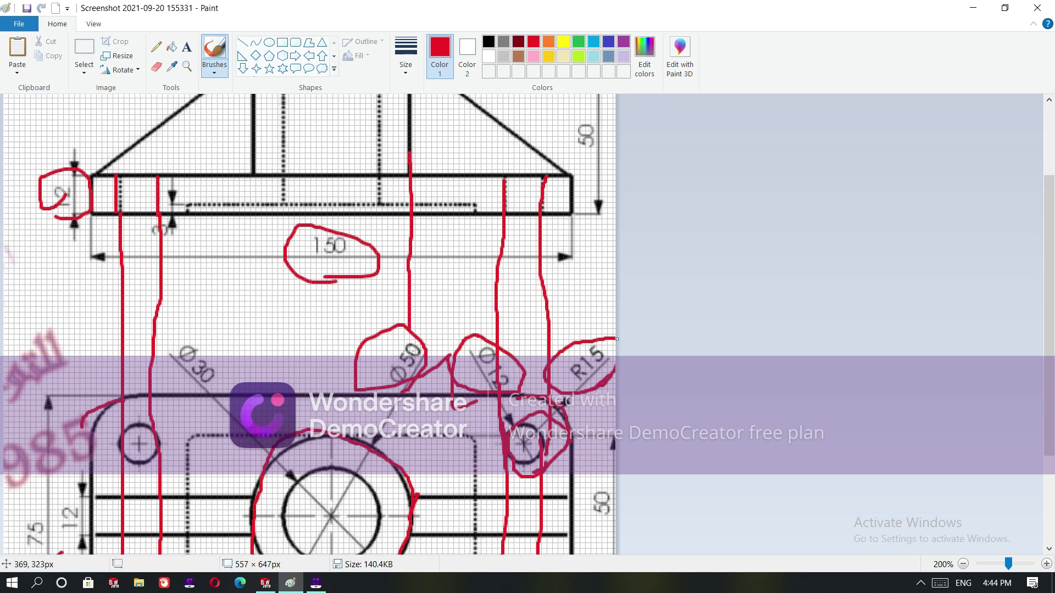
drag(250, 133, 251, 493)
Trace the bore's hidden edges in red on the reference drawing, projecting them from the front view down to the top view's inner circle
scroll(309, 324, up, 2)
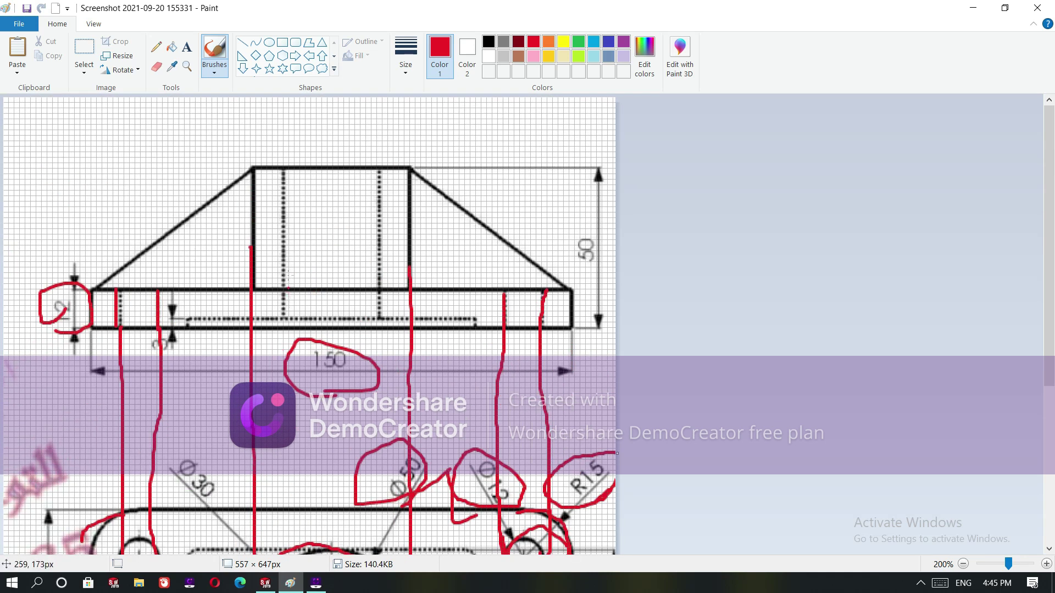
drag(285, 159, 277, 313)
drag(379, 150, 378, 319)
scroll(340, 263, down, 5)
scroll(298, 157, up, 2)
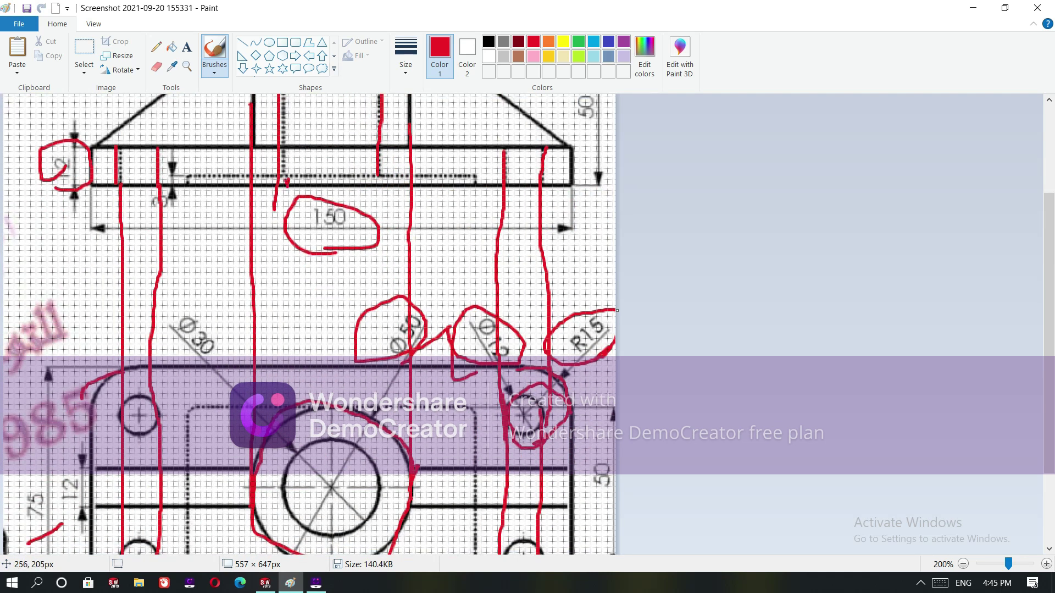
drag(284, 170, 290, 342)
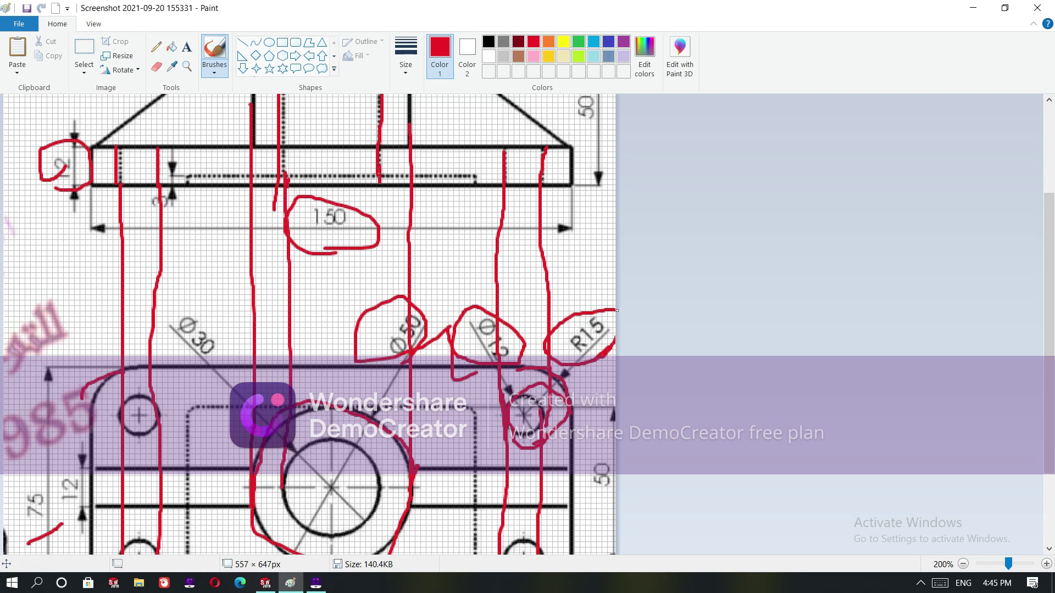
drag(379, 185, 374, 462)
Undo the red projection lines on the reference drawing, leaving the Ø50 dimension marked, and switch back to SOLIDWORKS
key(ctrl+z)
key(ctrl+z)
key(ctrl+z)
key(ctrl+z)
key(ctrl+z)
key(ctrl+z)
key(ctrl+z)
key(ctrl+z)
key(ctrl+z)
key(ctrl+z)
key(ctrl+z)
key(ctrl+z)
drag(395, 373, 390, 394)
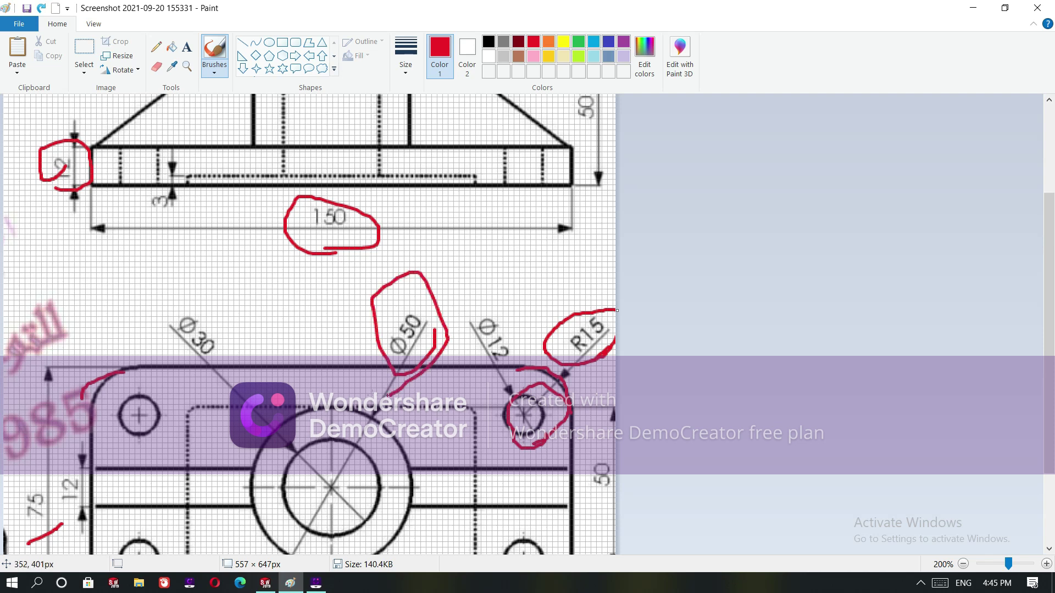
click(265, 583)
right_click(588, 352)
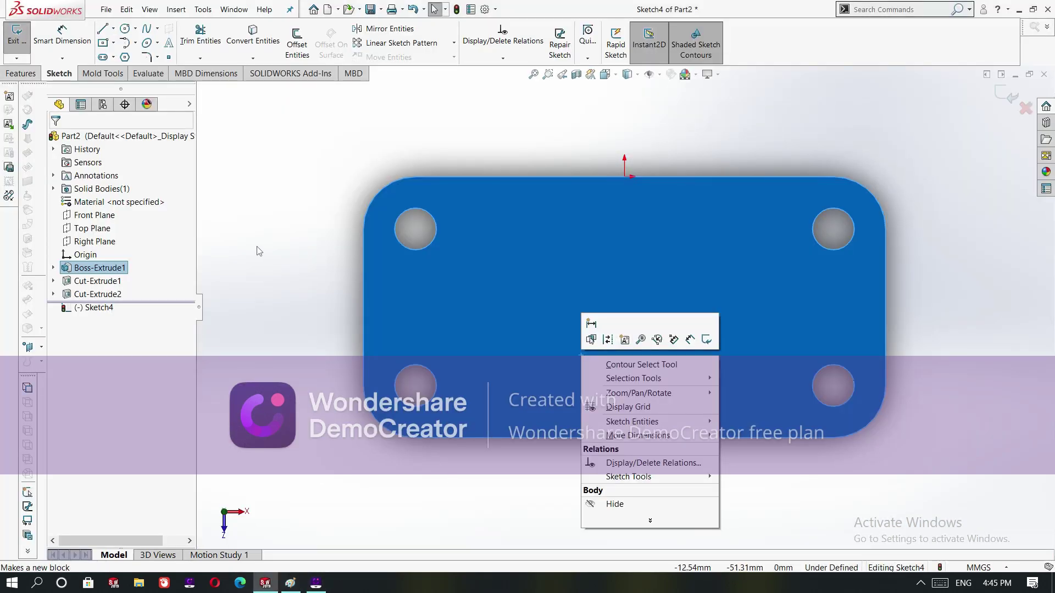
key(Escape)
click(157, 43)
click(137, 39)
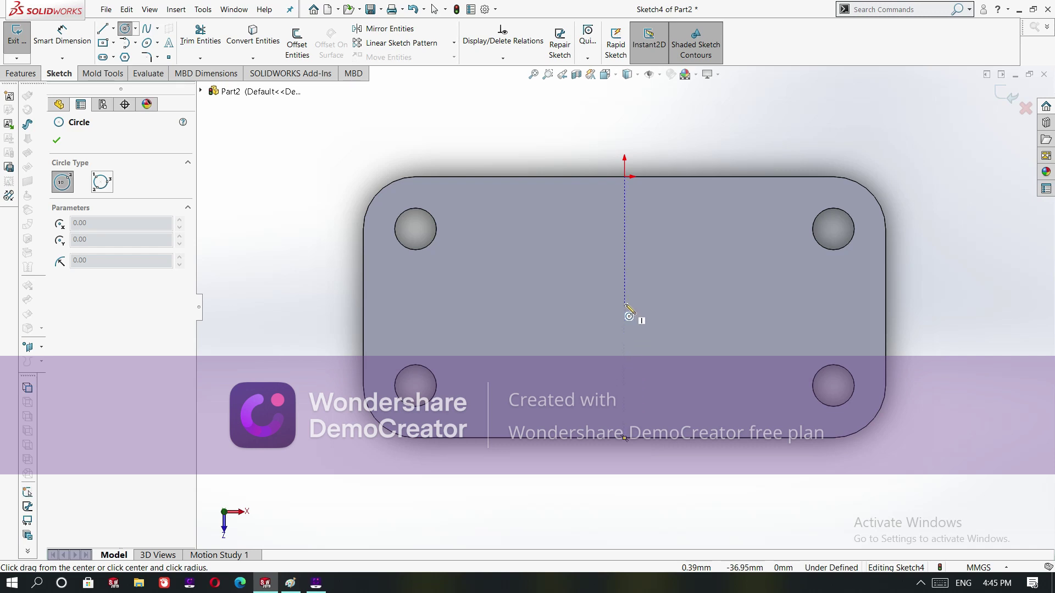
click(625, 326)
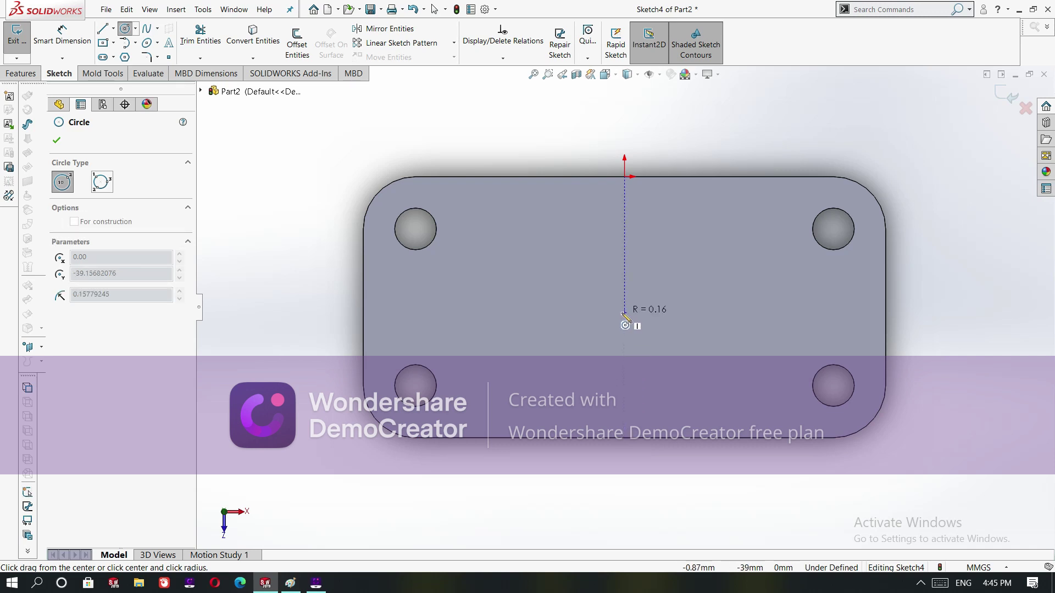
key(ctrl+z)
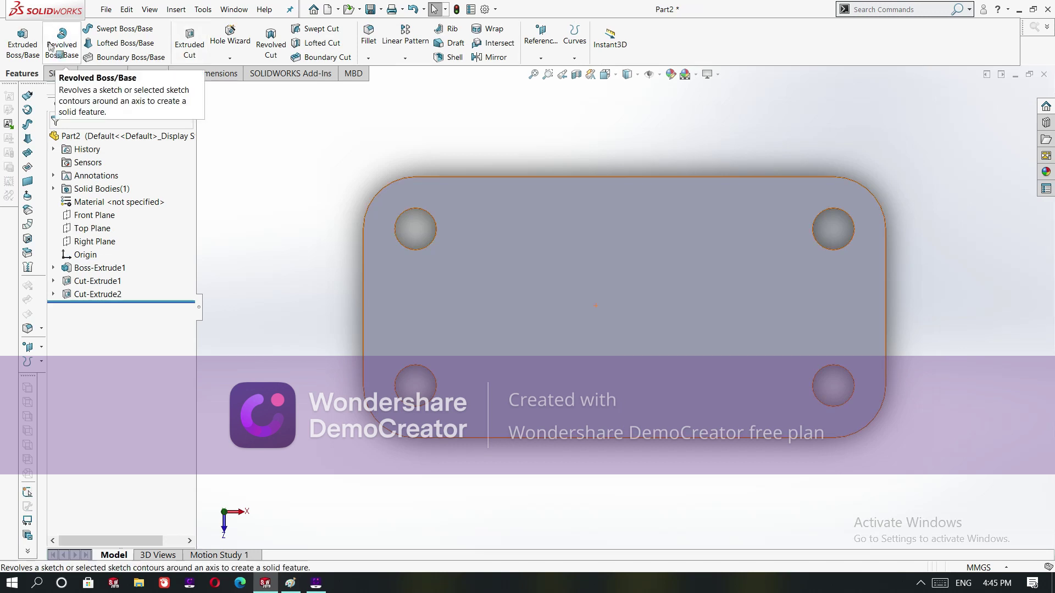
Start a new sketch on the plate's top face
click(60, 73)
right_click(558, 301)
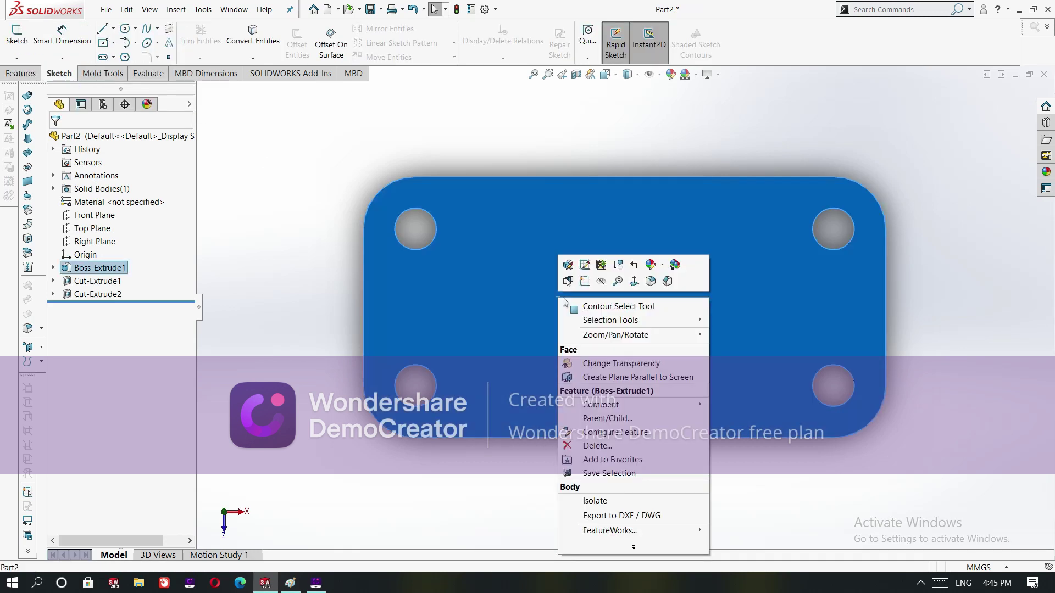
click(582, 286)
Sketch a circle about 38 mm in diameter at the centre of the plate
click(135, 30)
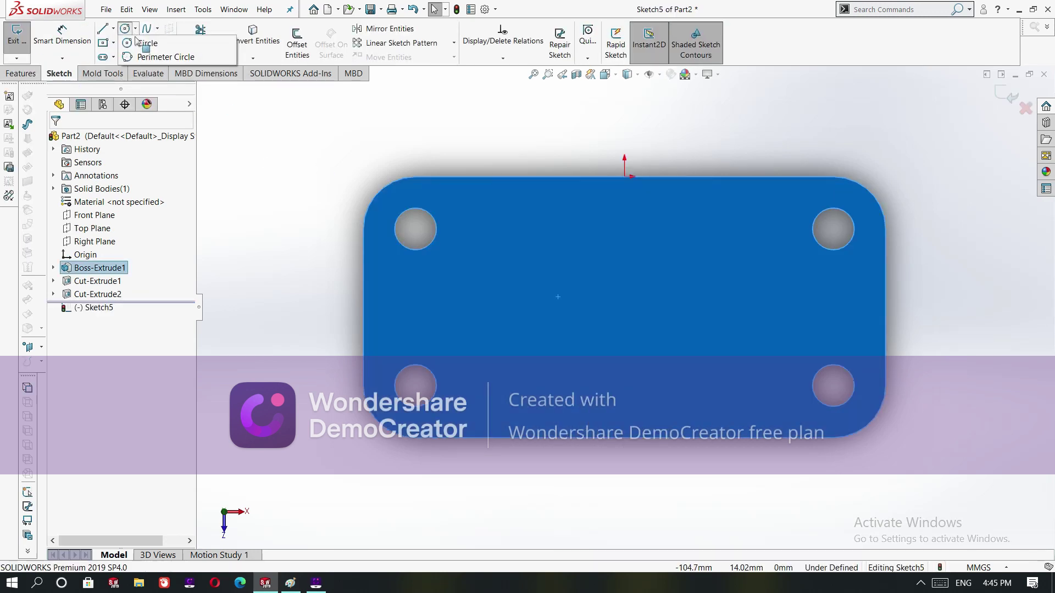
click(140, 43)
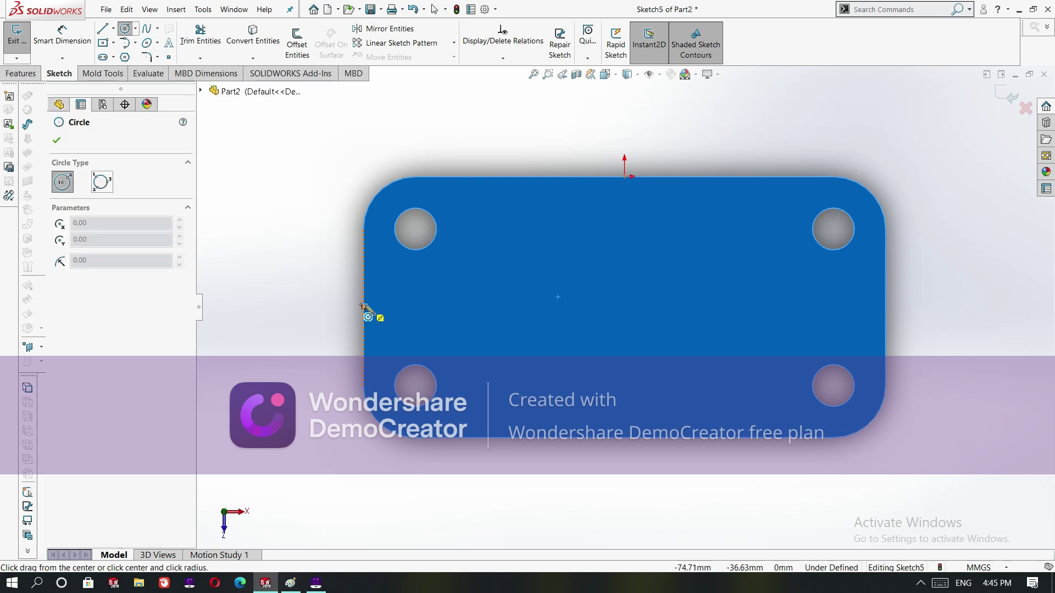
click(625, 308)
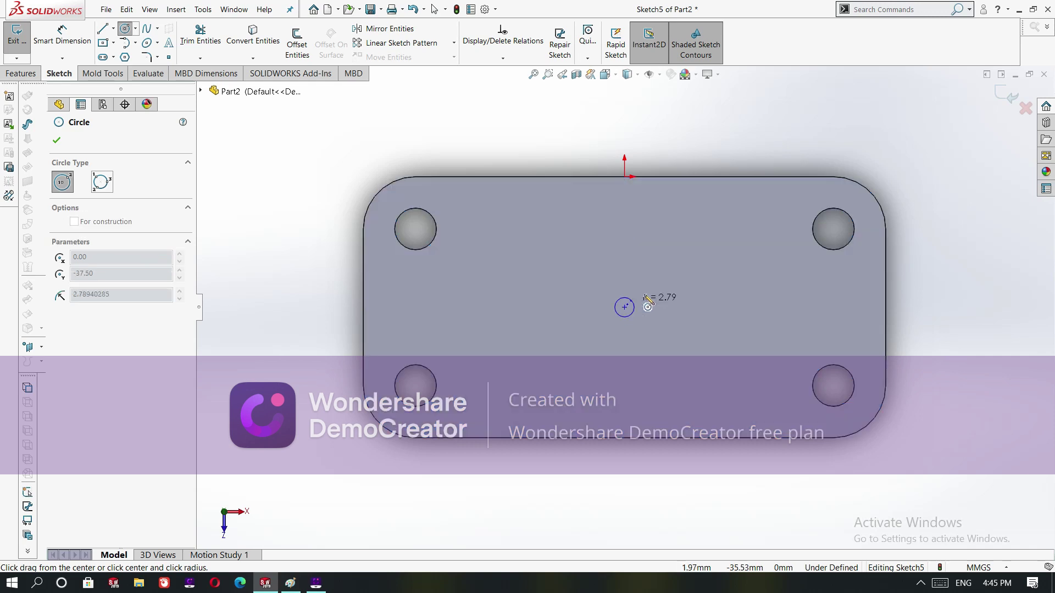
click(671, 275)
right_click(686, 279)
click(698, 280)
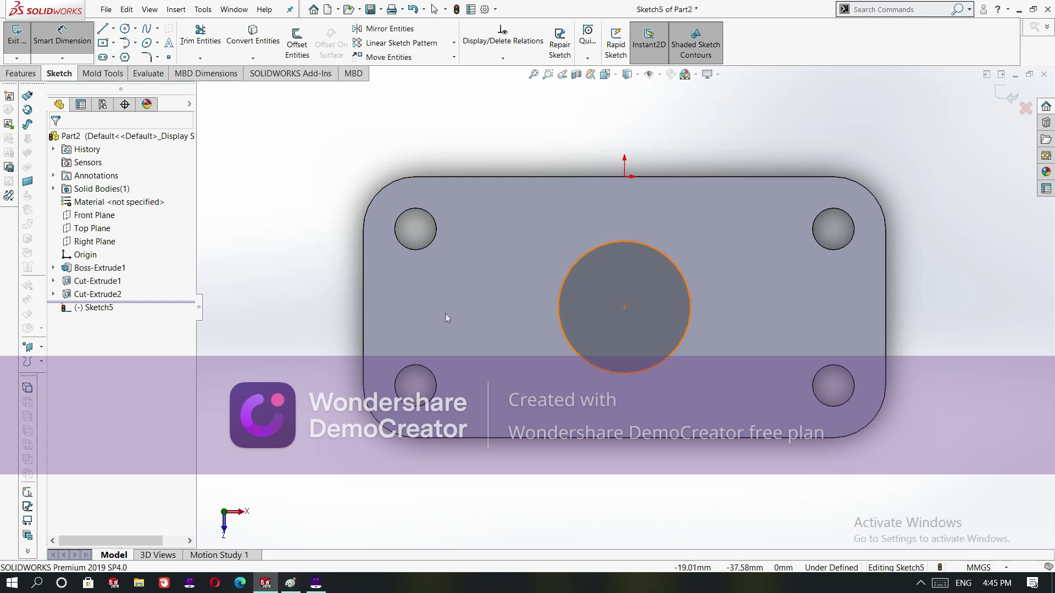
Dimension the horizontal distance from the plate's left edge to the central circle's centre, accepting the proposed value
click(363, 309)
click(425, 297)
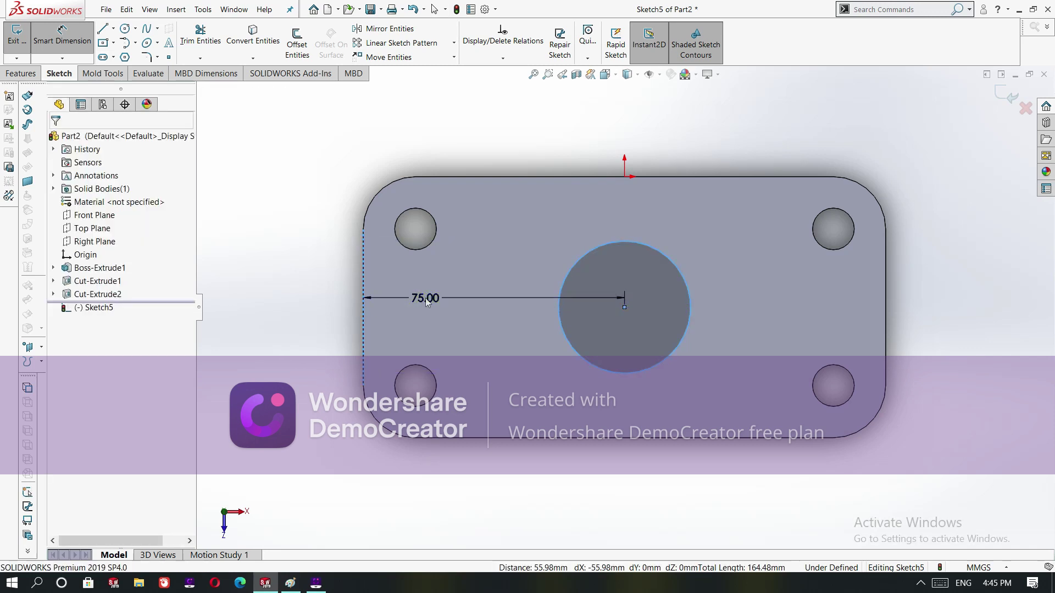
click(378, 281)
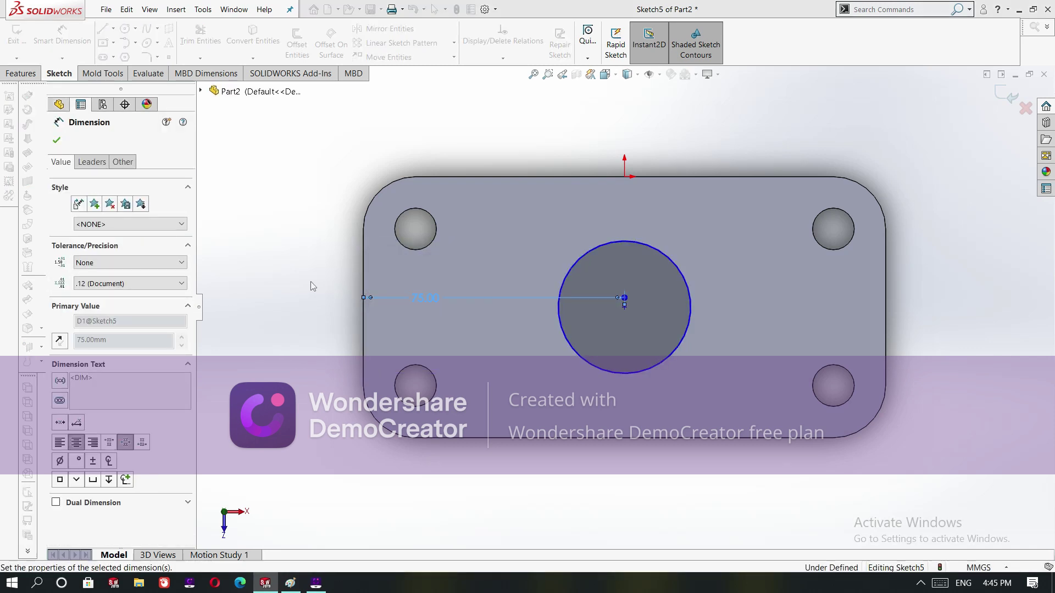
key(Escape)
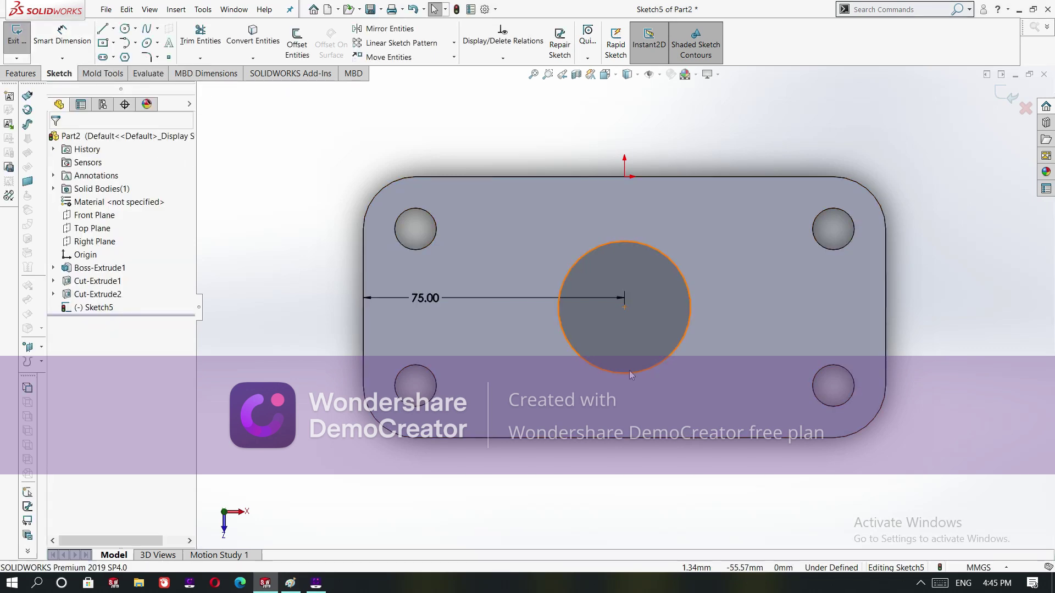
Dimension the vertical distance from the plate's lower edge to the central circle's centre, accepting the proposed value
click(624, 373)
key(Escape)
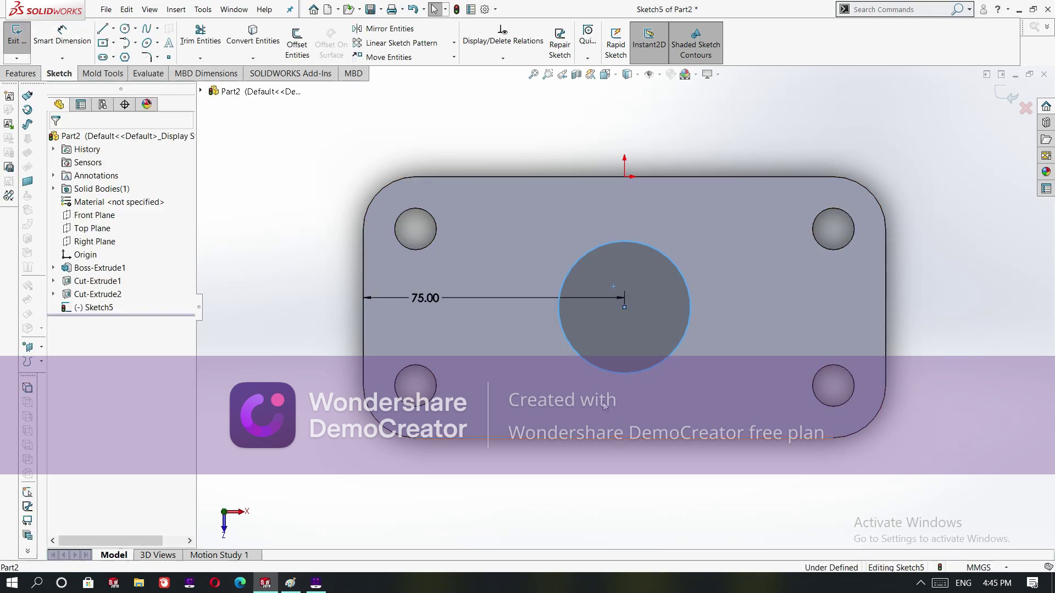
click(100, 267)
key(Escape)
key(d)
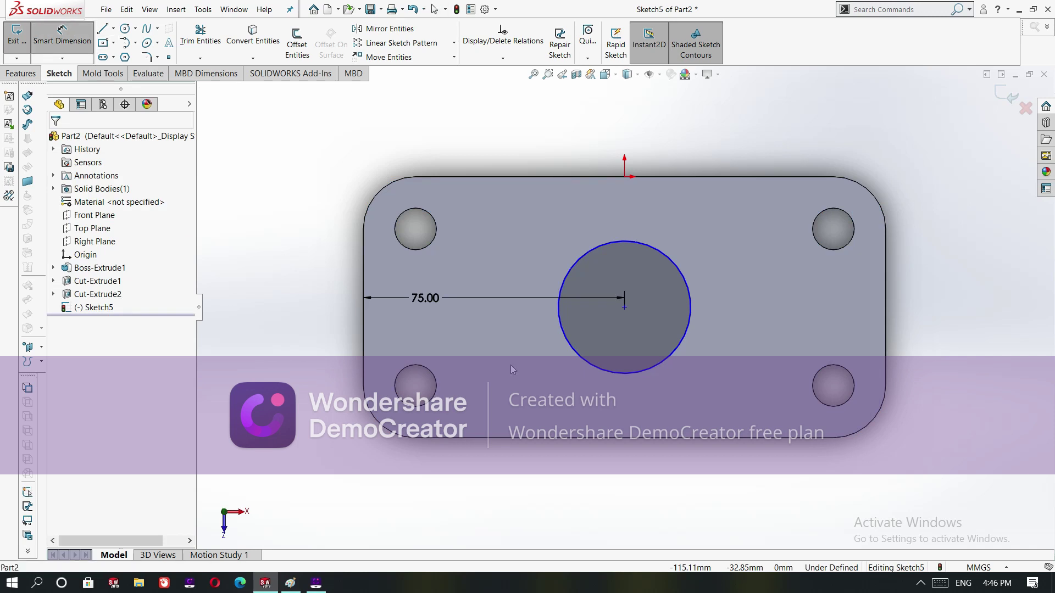
click(641, 374)
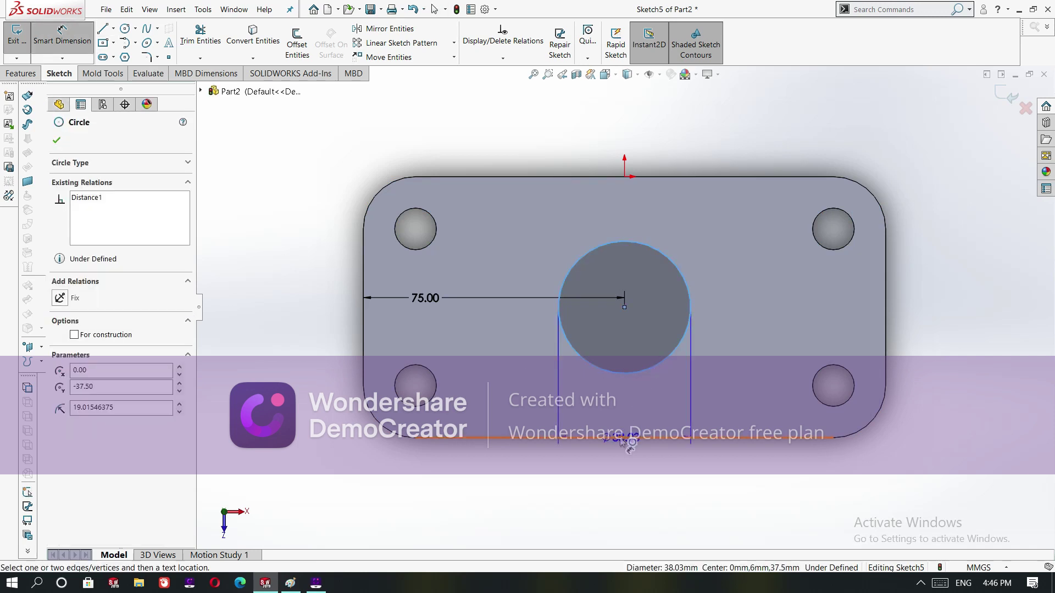
click(624, 438)
click(623, 408)
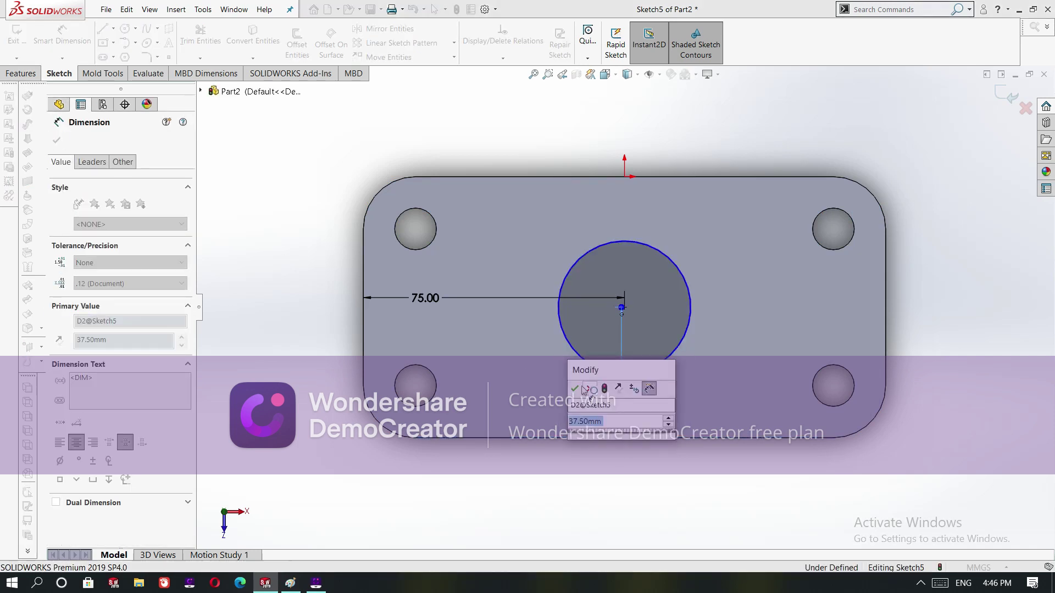
key(Return)
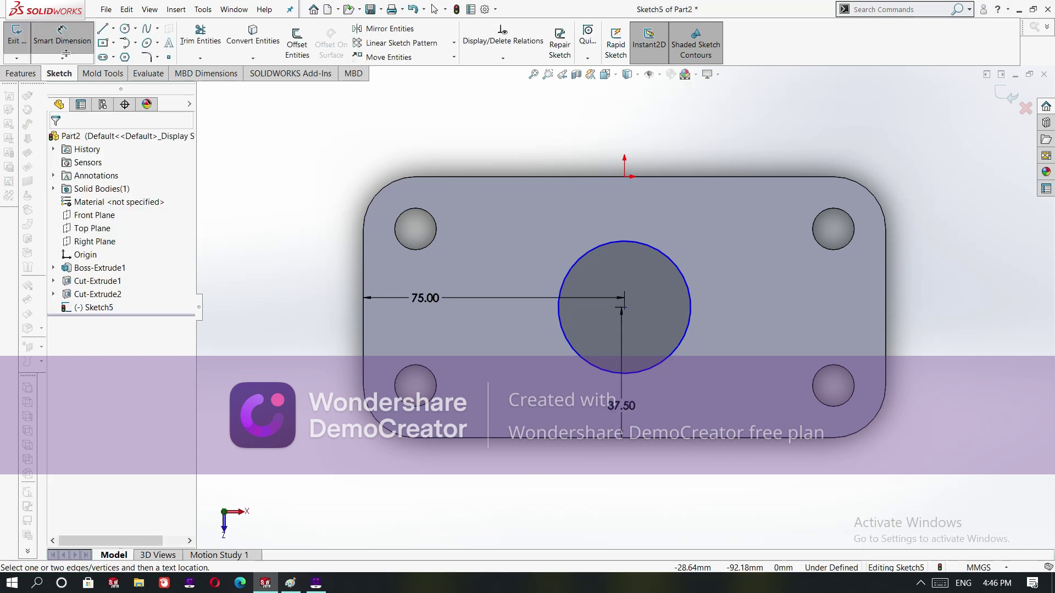
key(Escape)
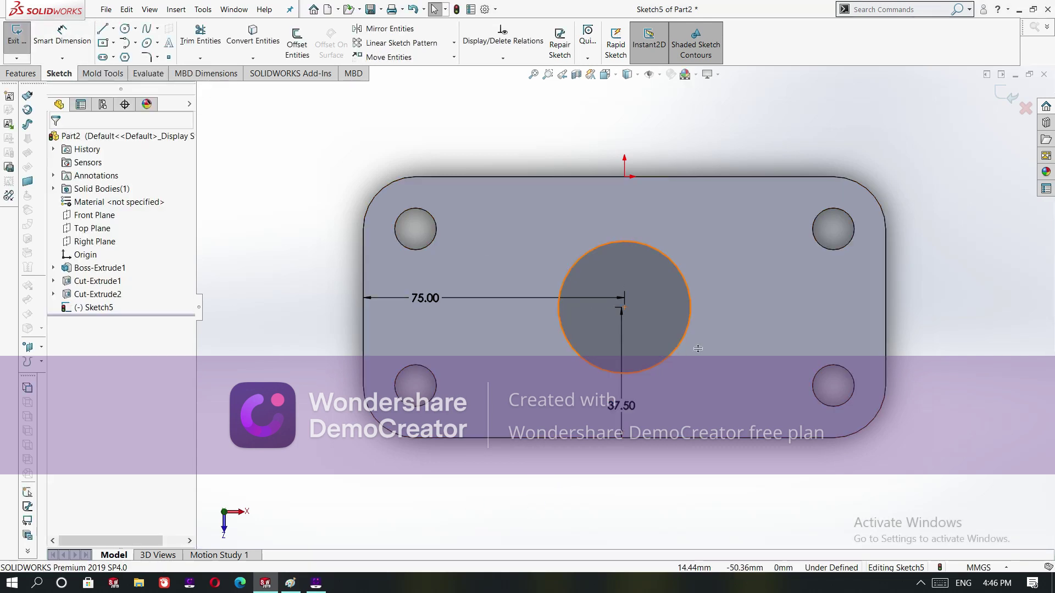
Dimension the central circle's diameter as 50 mm, checking the value in the reference drawing in Paint
click(681, 354)
click(730, 340)
click(62, 39)
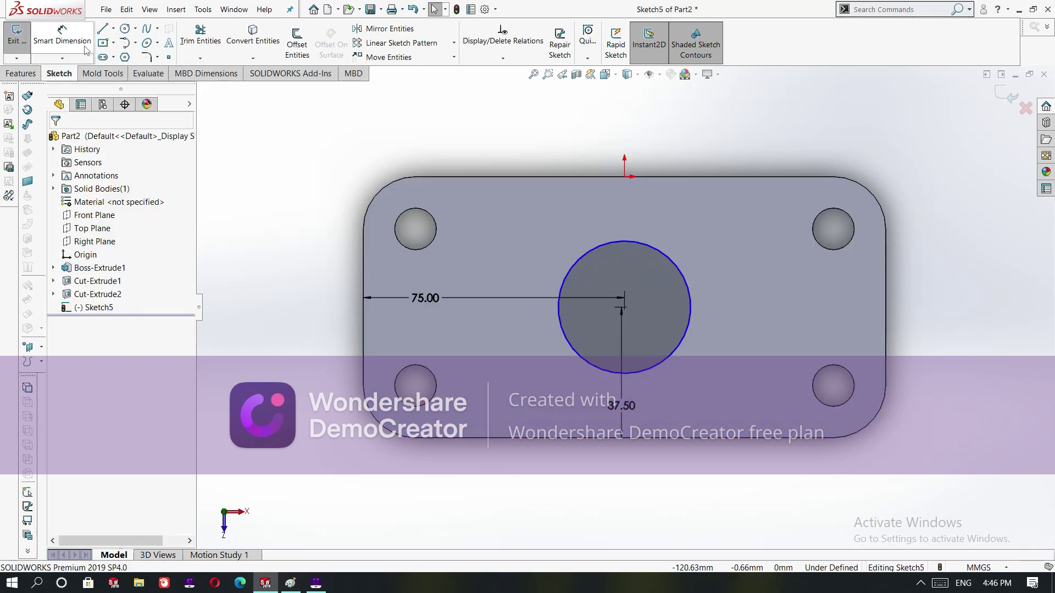
click(680, 345)
click(688, 300)
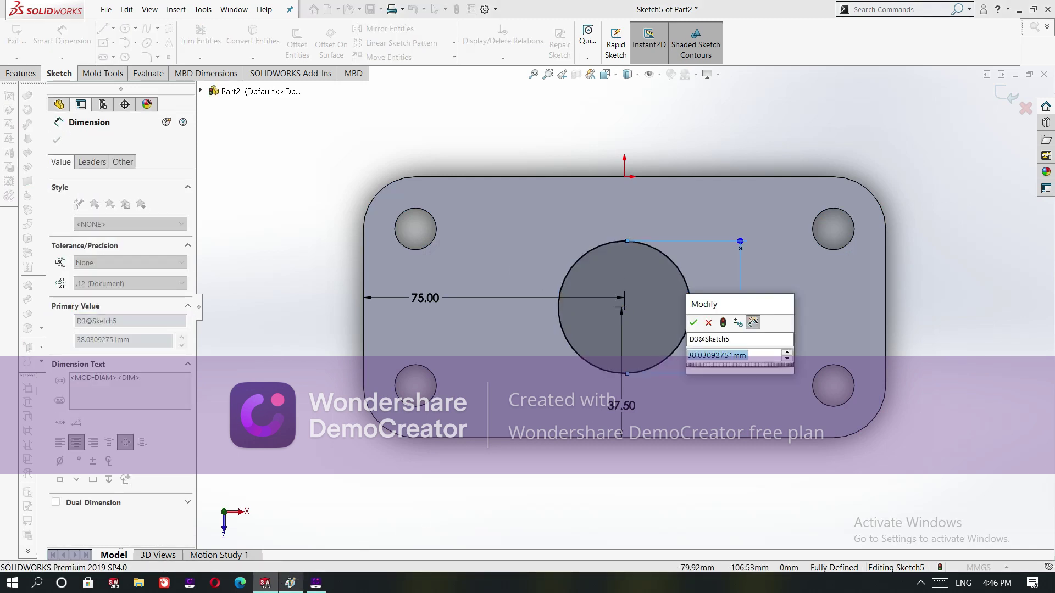
click(290, 582)
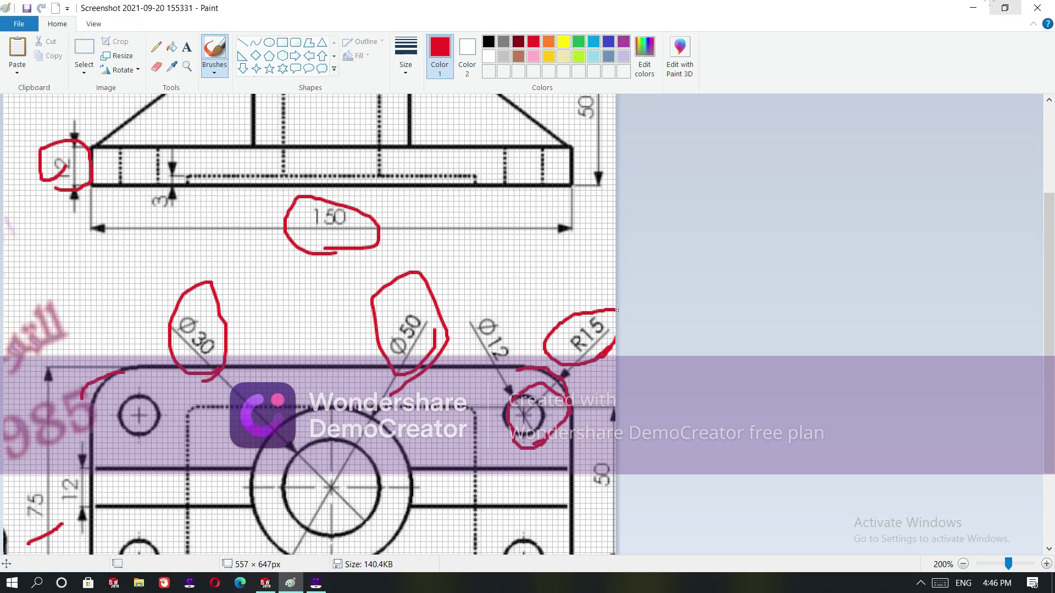
click(972, 7)
click(769, 355)
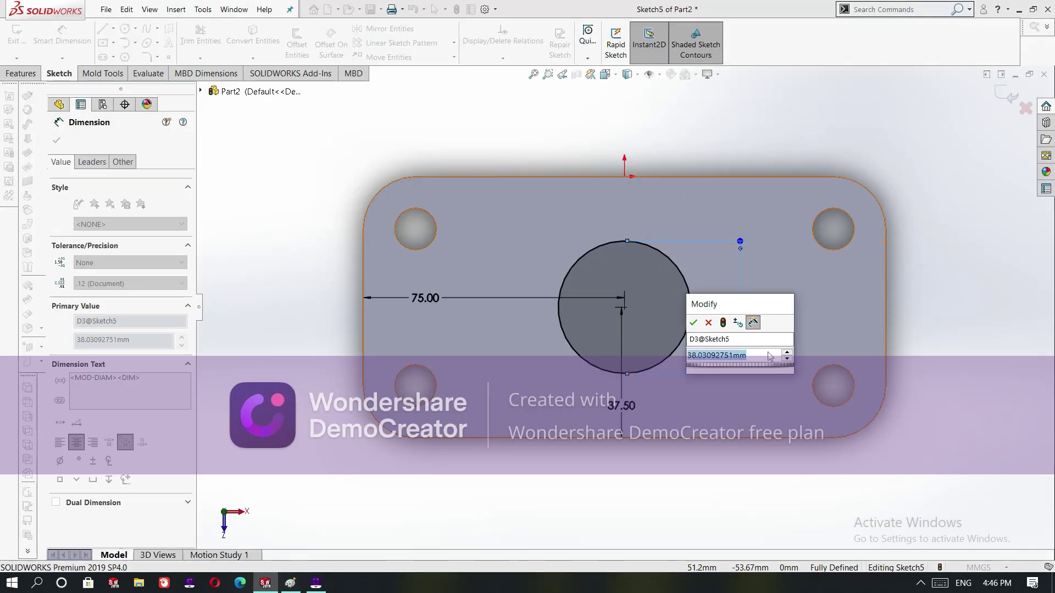
key(BackSpace)
text(50)
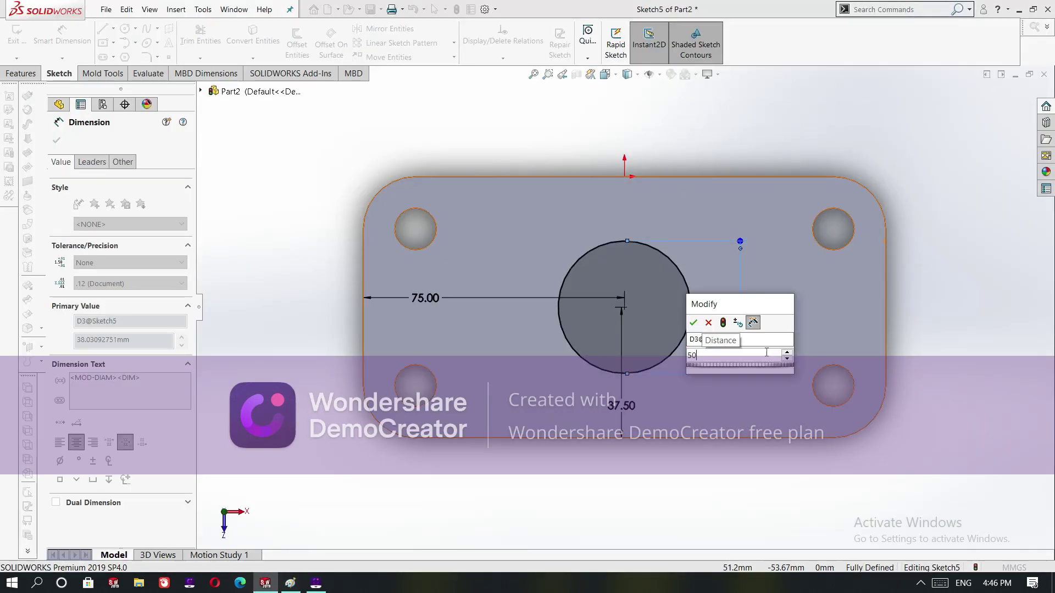
key(Return)
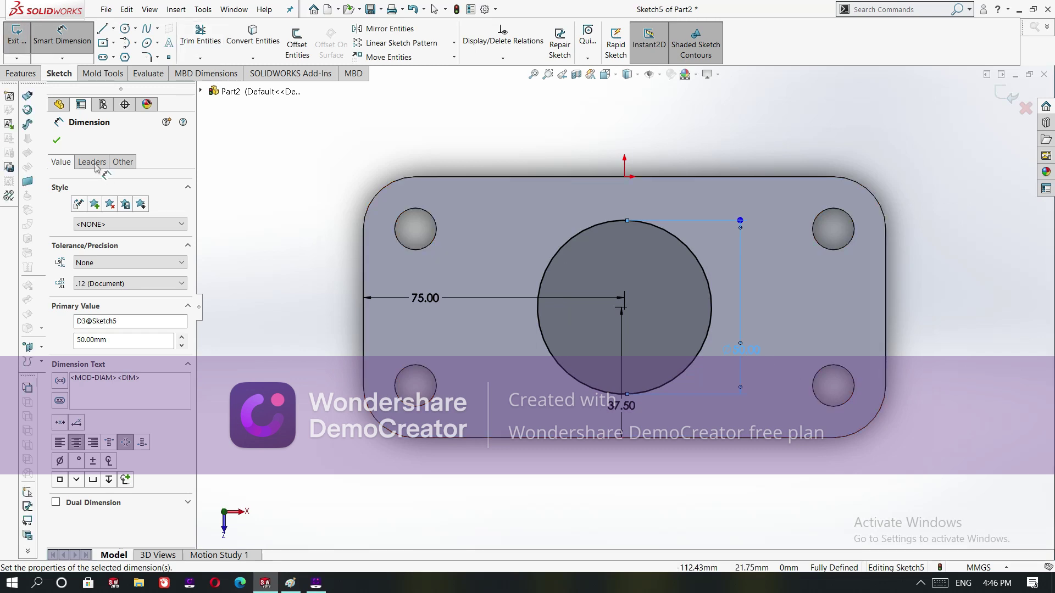
click(56, 142)
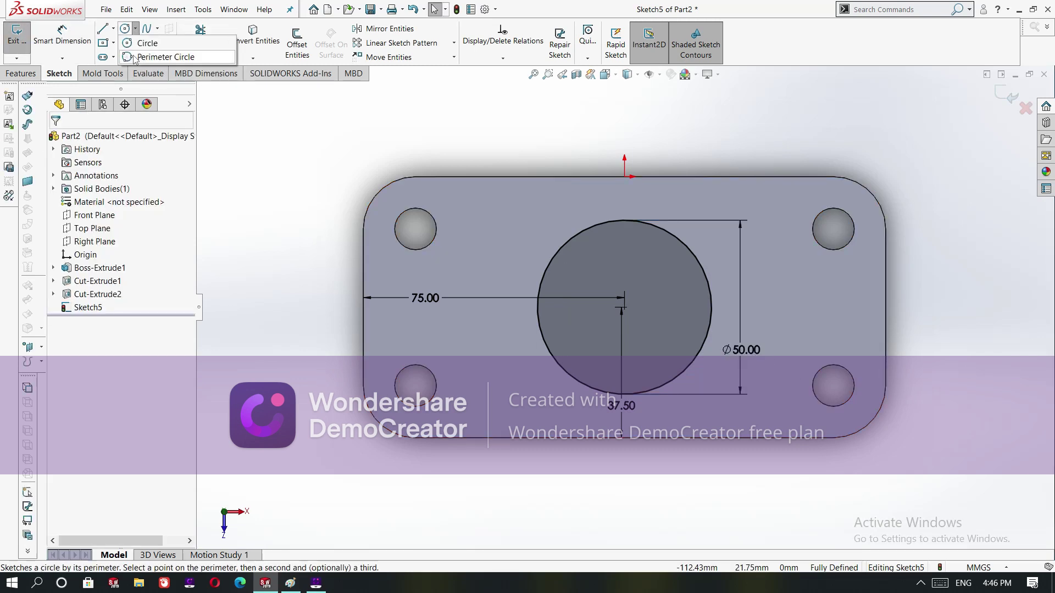
Sketch a concentric circle about 32 mm in diameter inside the 50 mm circle
click(126, 28)
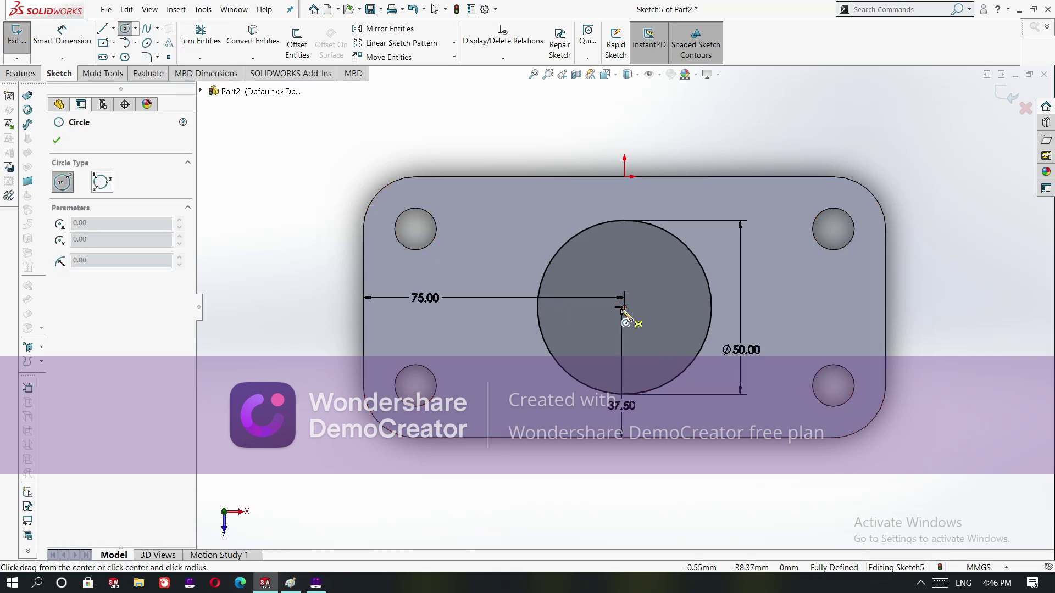
drag(625, 310, 666, 271)
right_click(669, 282)
click(720, 306)
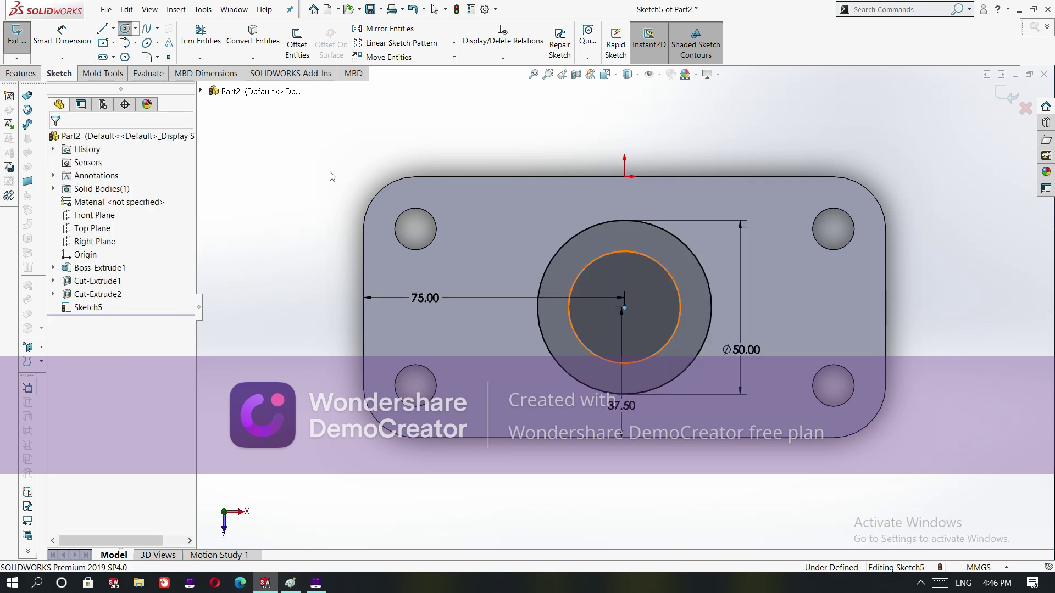
Dimension the inner circle's diameter as 30 mm
click(602, 257)
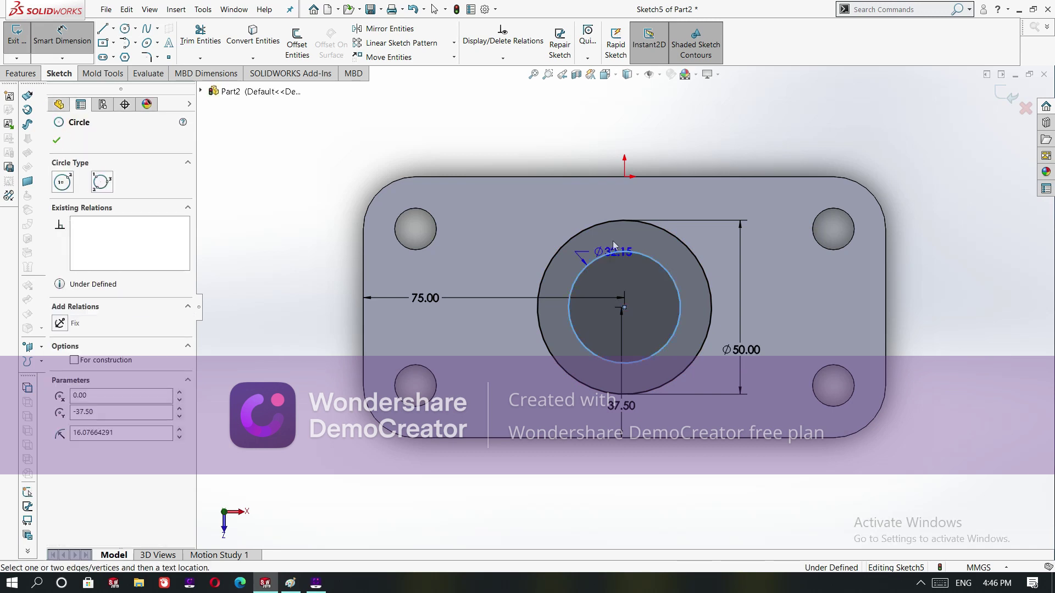
click(614, 245)
text(30)
key(Return)
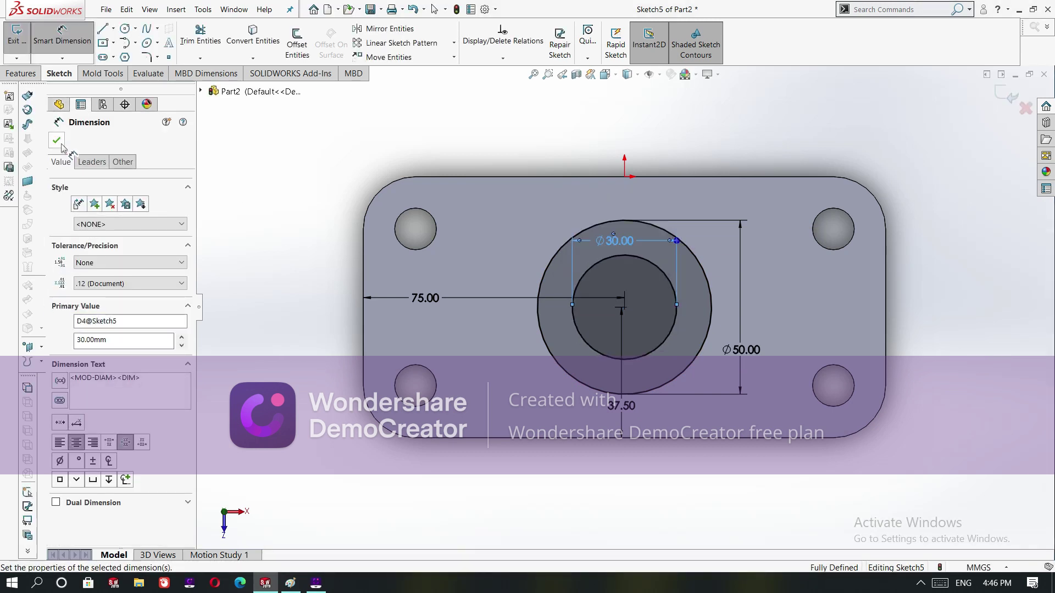
click(56, 141)
Extrude the ring between the 50 mm and 30 mm circles 38 mm upward from the plate, checking the height in the Paint drawing
click(21, 73)
click(30, 52)
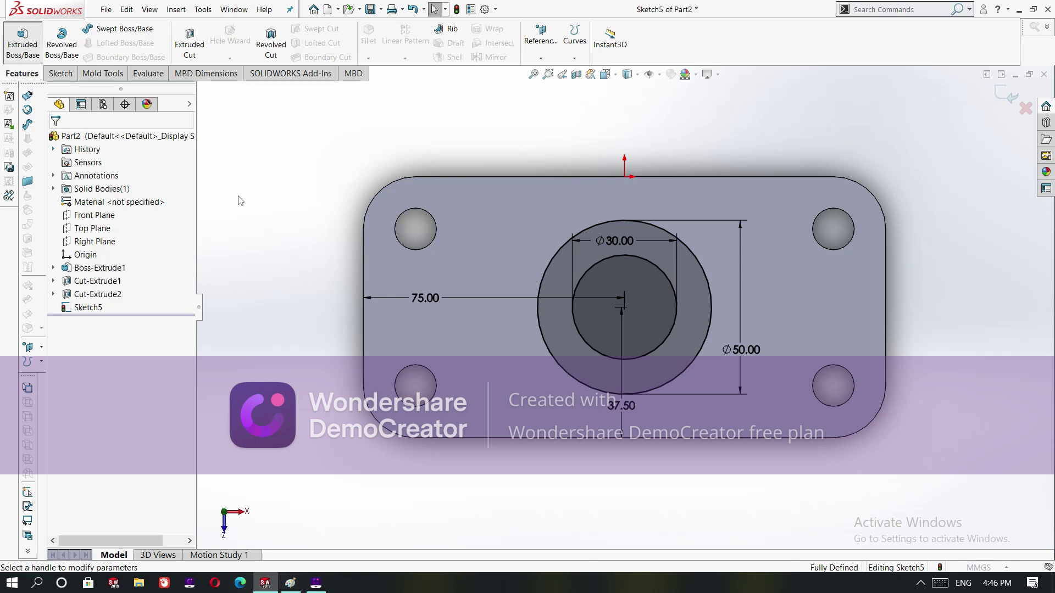
click(317, 582)
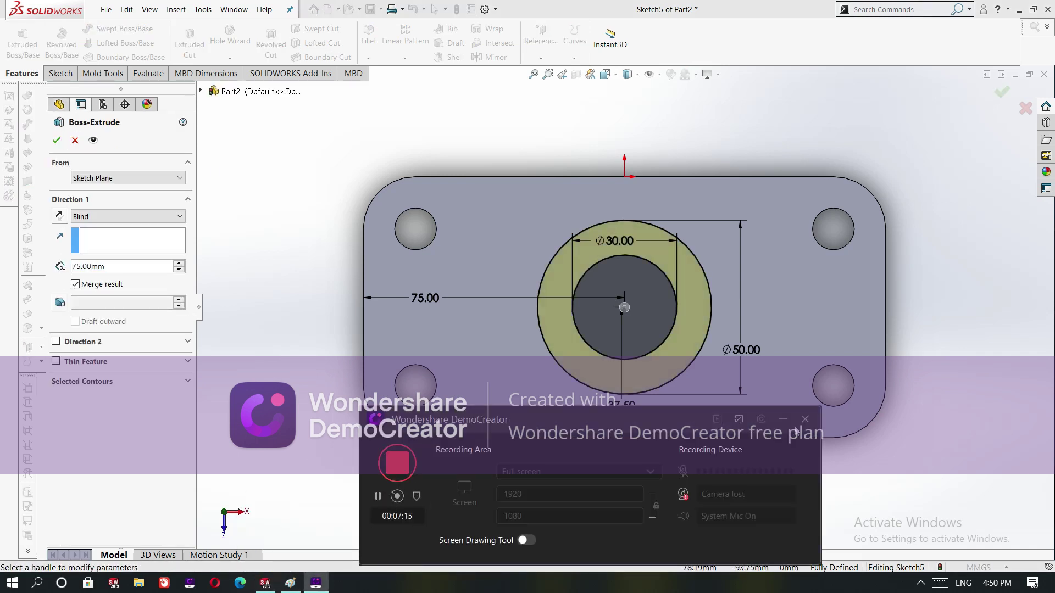
click(782, 420)
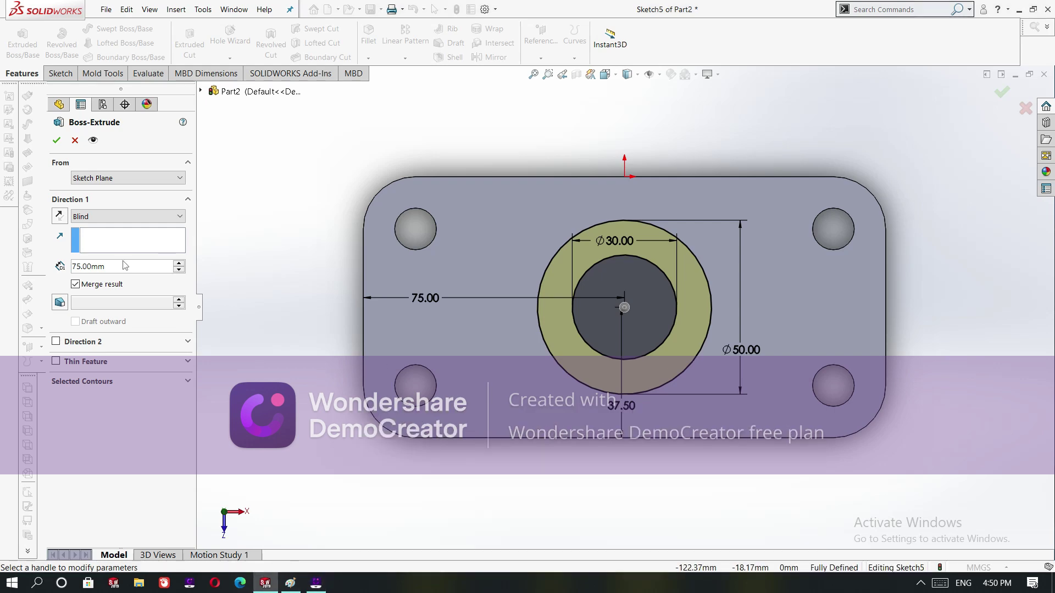
mouse_move(290, 582)
click(304, 525)
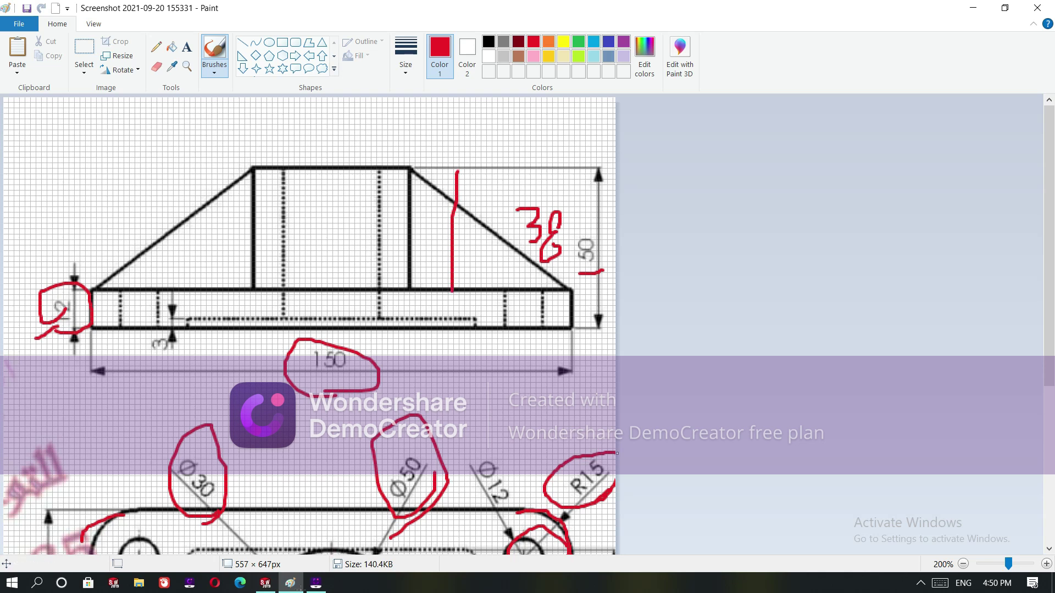
click(290, 583)
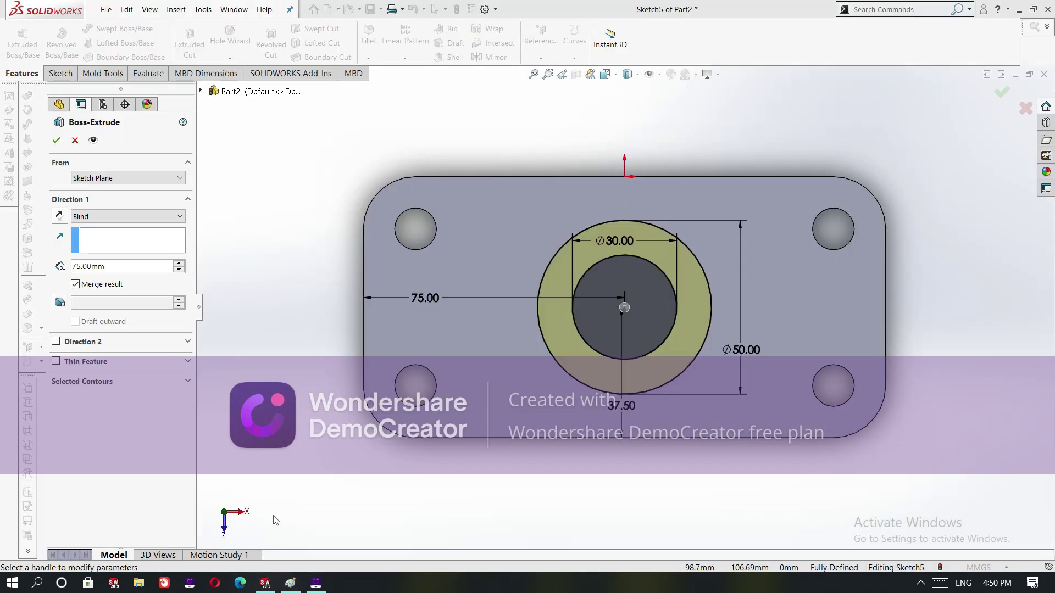
double_click(144, 267)
text(3)
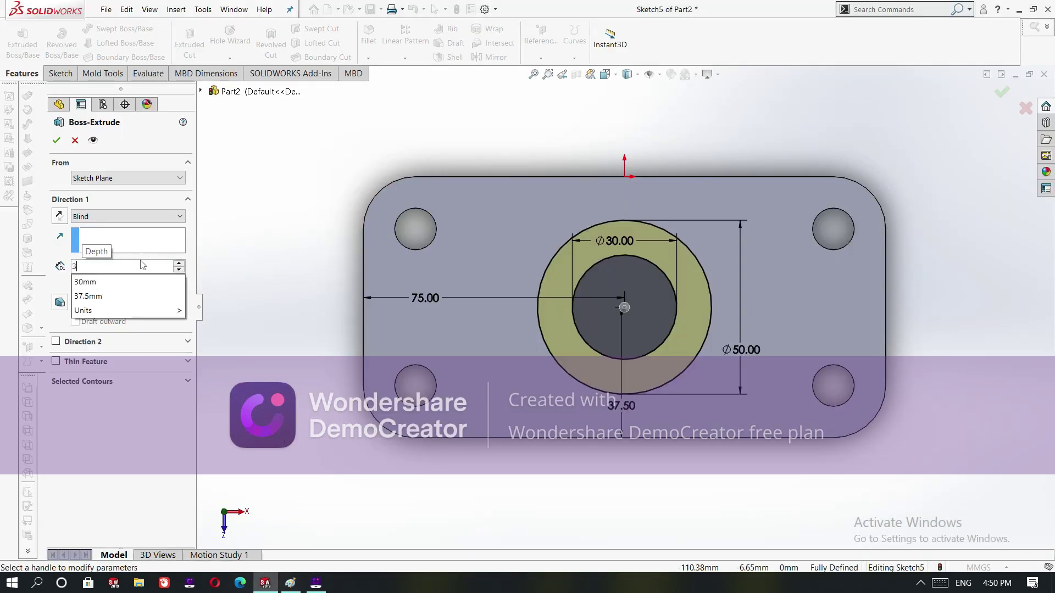
text(8.00mm)
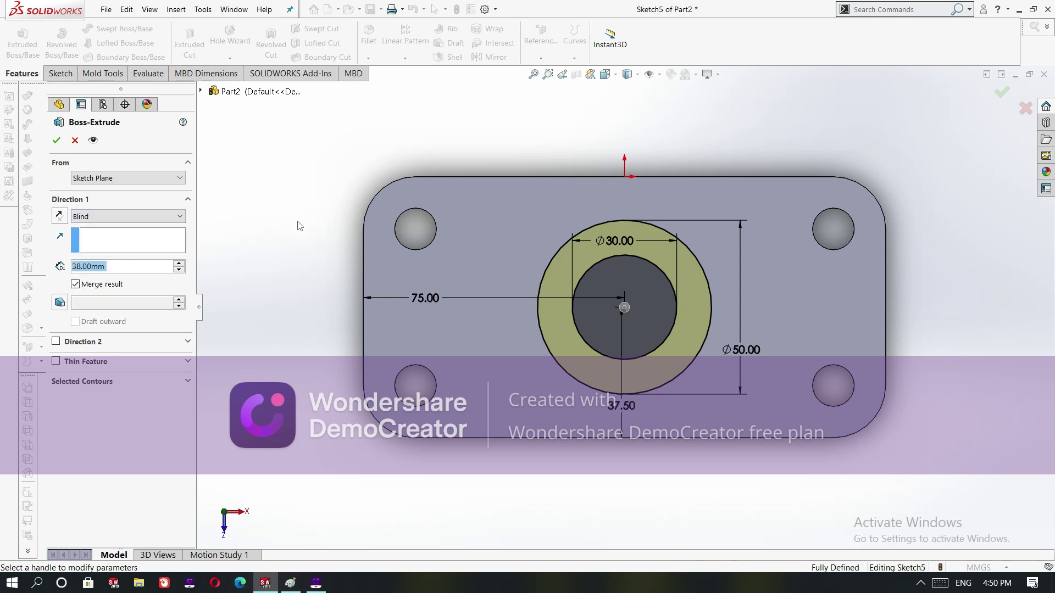
right_click(299, 223)
mouse_move(397, 247)
click(442, 298)
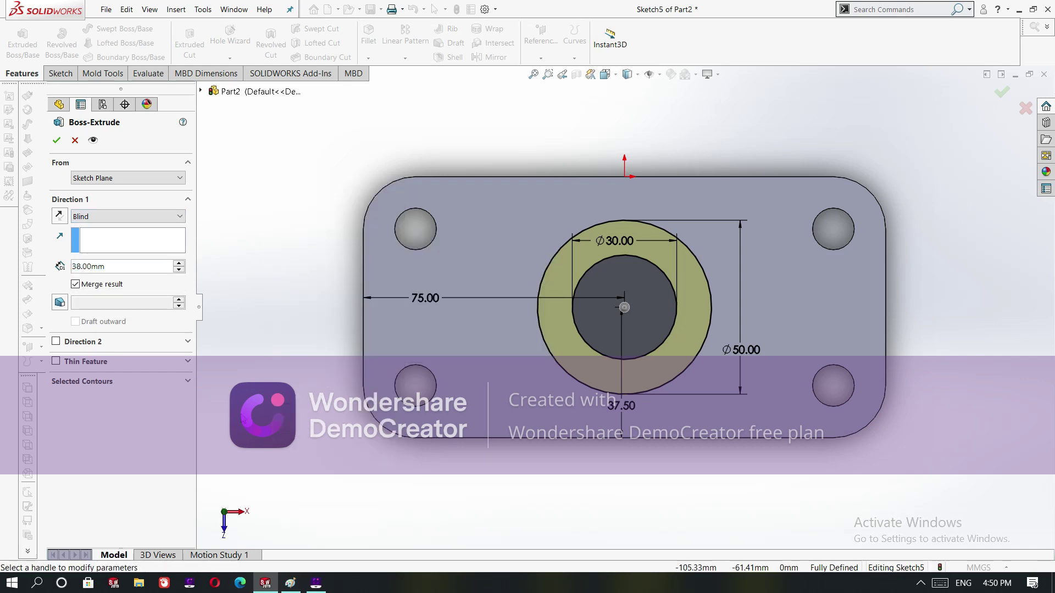
drag(443, 298, 287, 214)
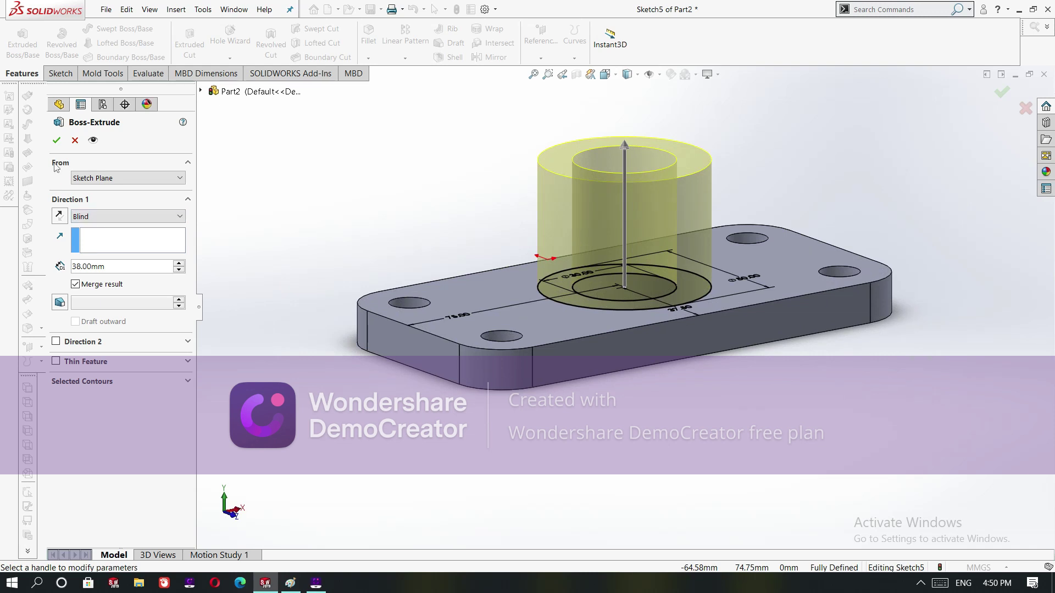
click(56, 140)
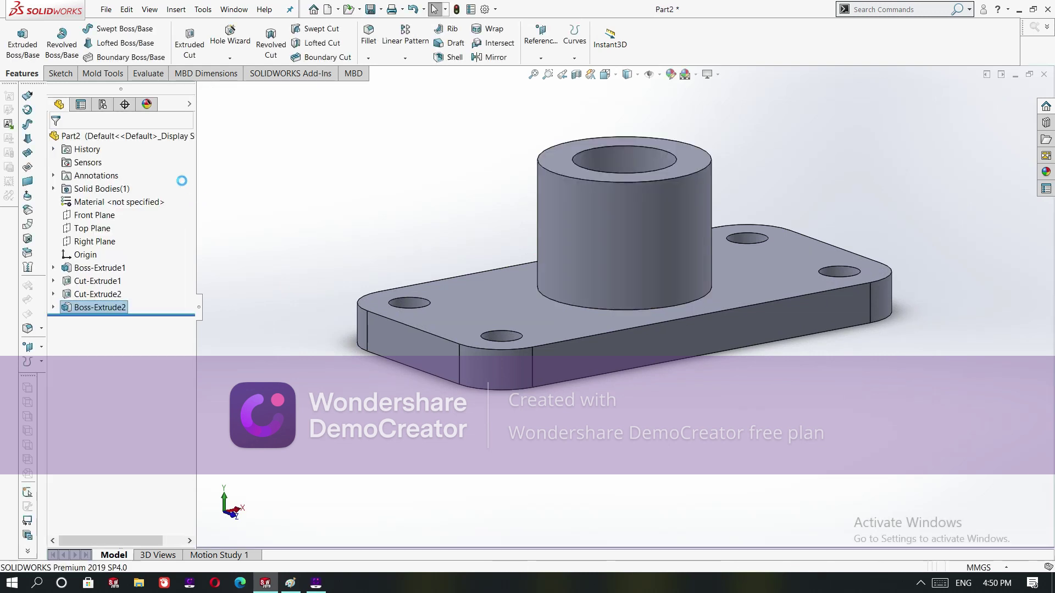
Examine the shaded part in views normal to the Front, Top and Right planes, ending on the Front Plane
click(94, 215)
click(146, 207)
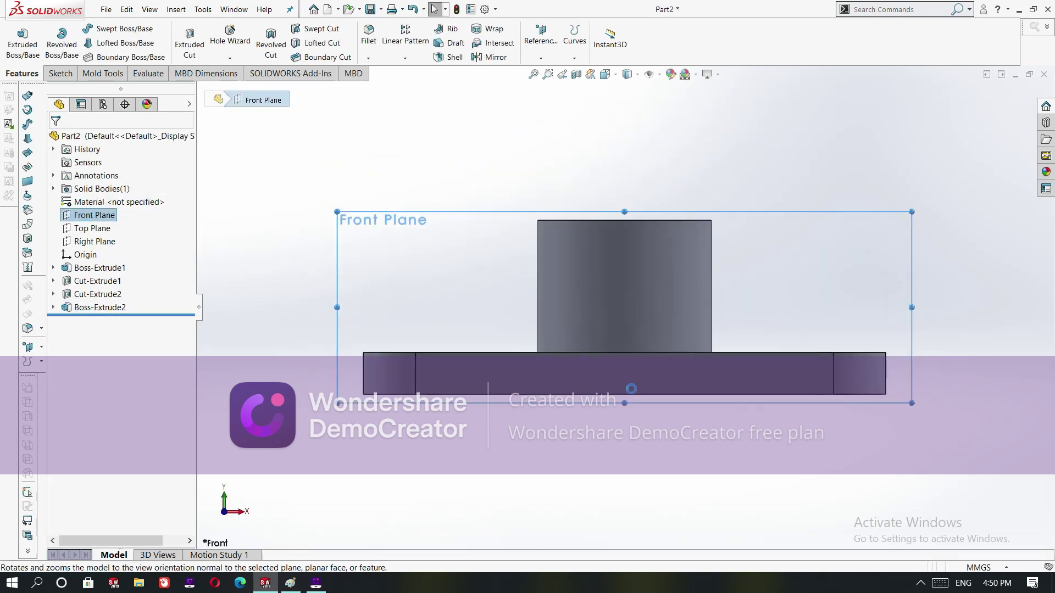
click(627, 323)
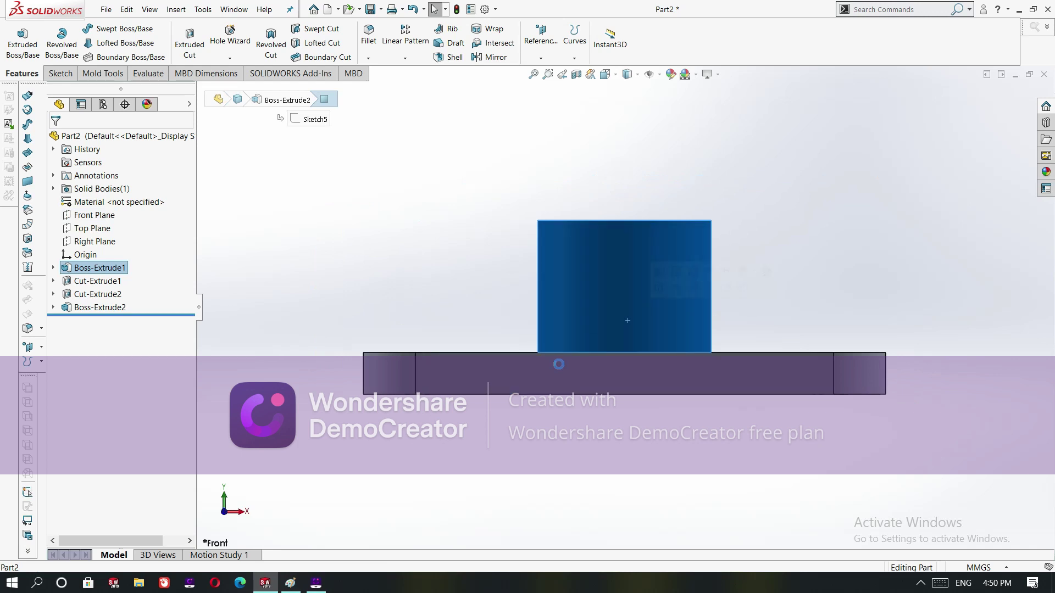
click(95, 229)
click(142, 212)
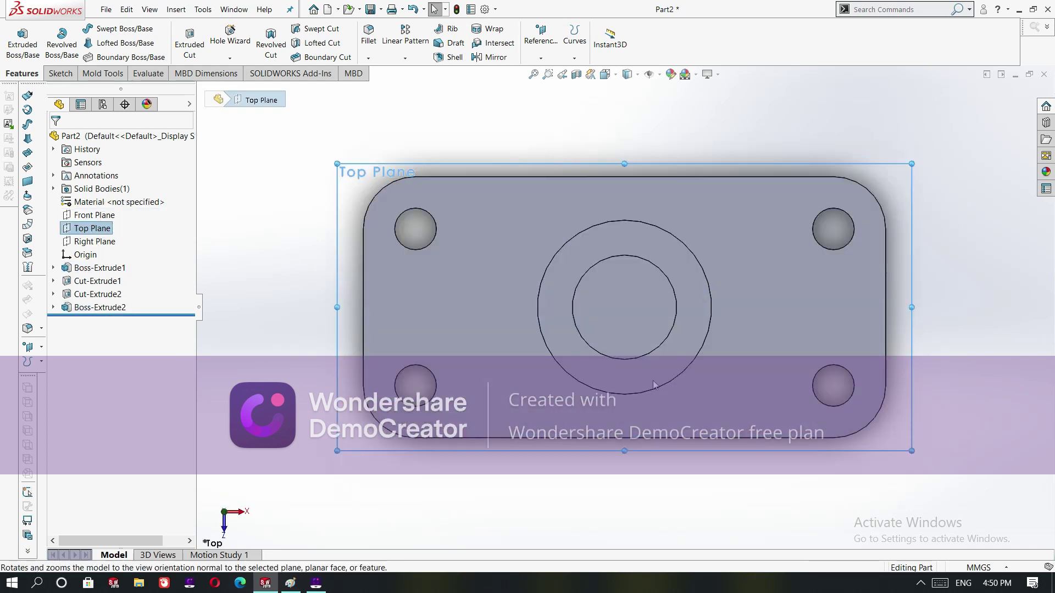
click(637, 352)
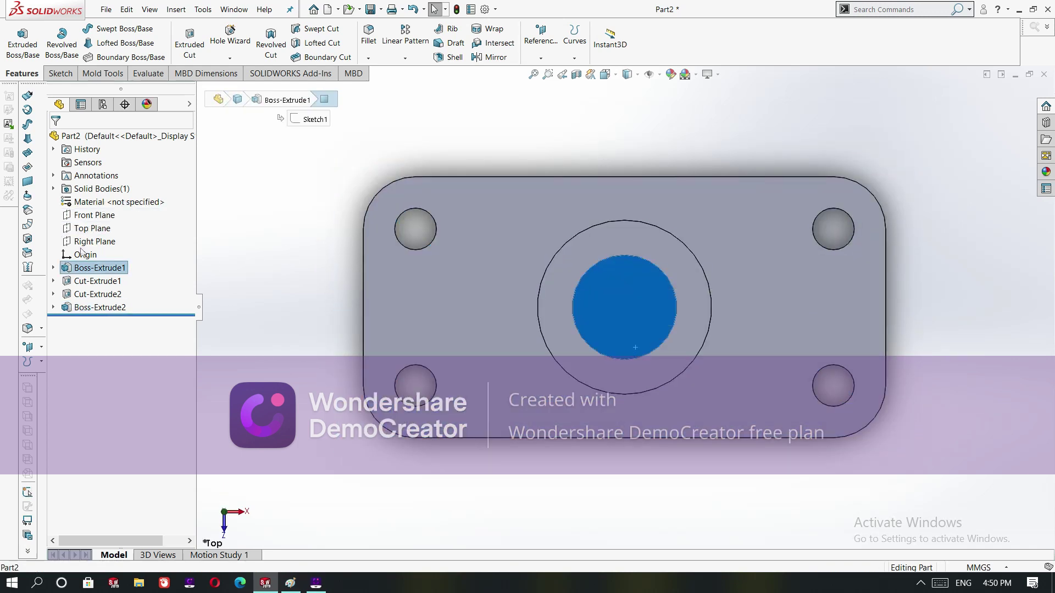
click(94, 242)
click(150, 226)
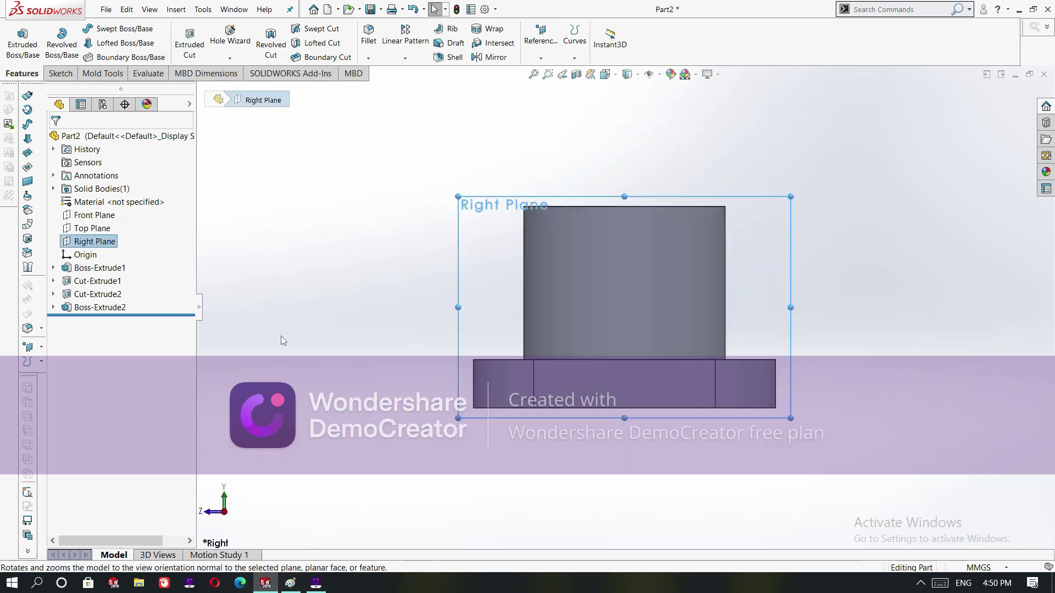
click(592, 296)
click(607, 385)
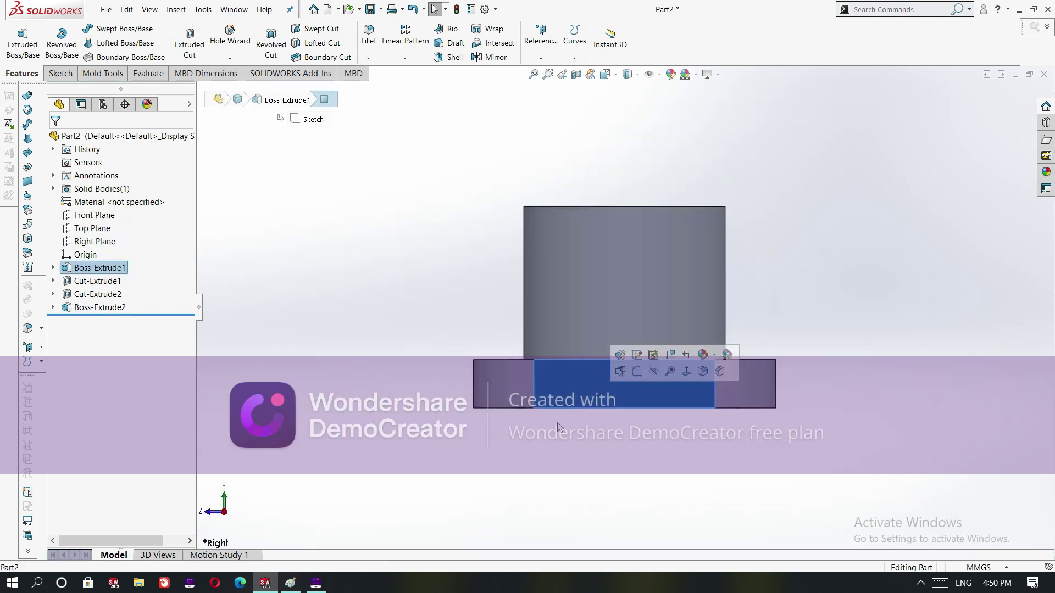
click(604, 158)
click(96, 216)
click(151, 200)
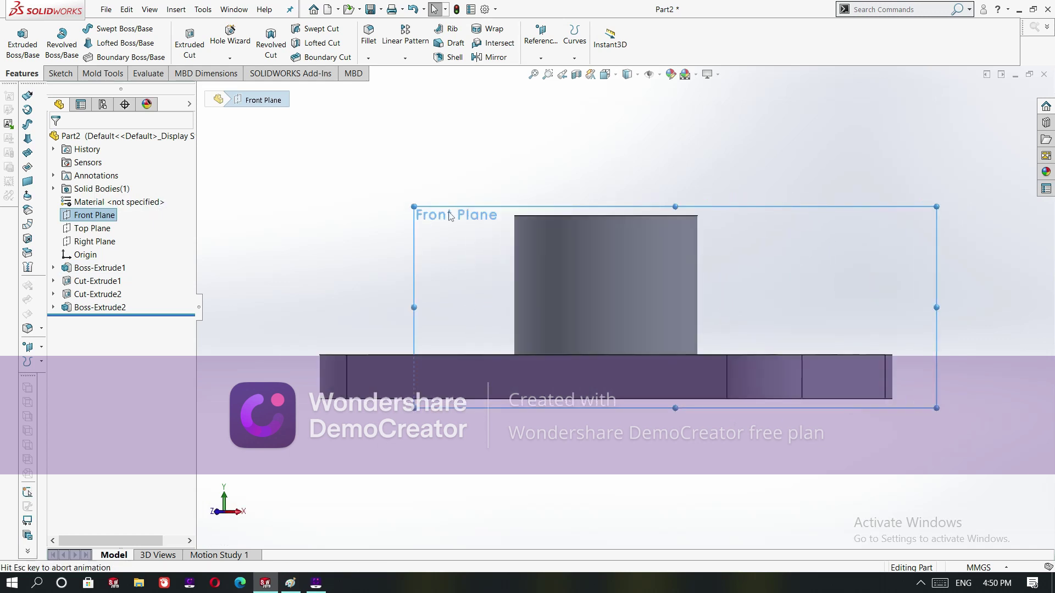
Show the part in isometric view with the Hidden Lines Visible display style
click(606, 74)
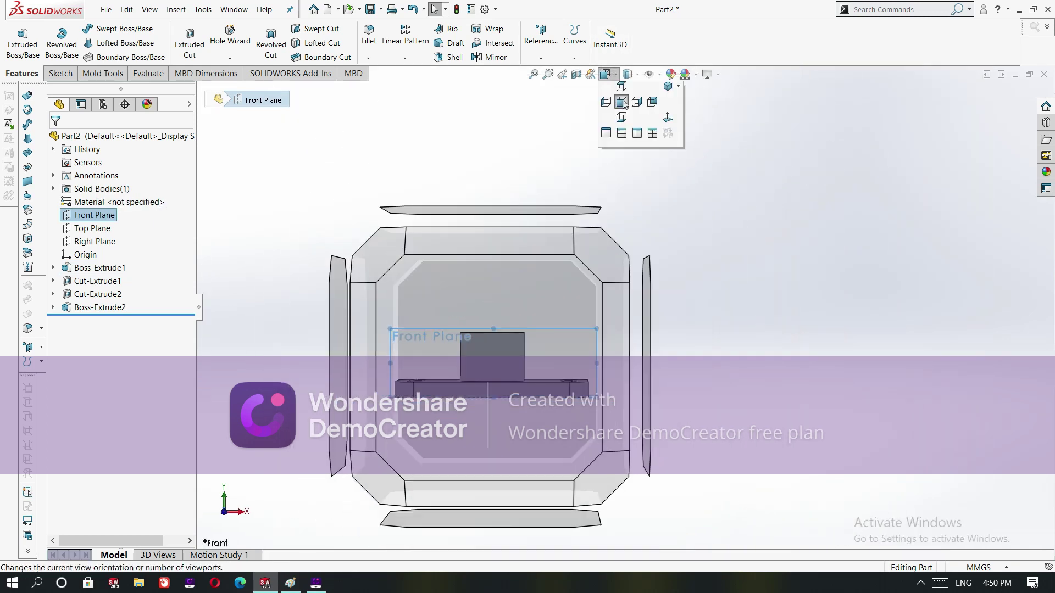
click(668, 105)
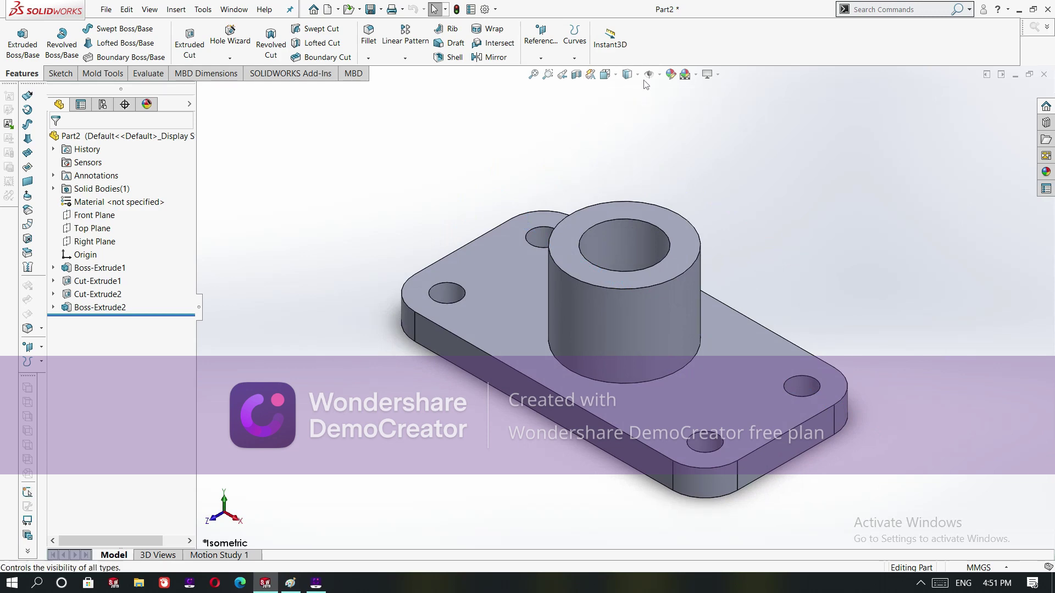
click(627, 74)
click(627, 147)
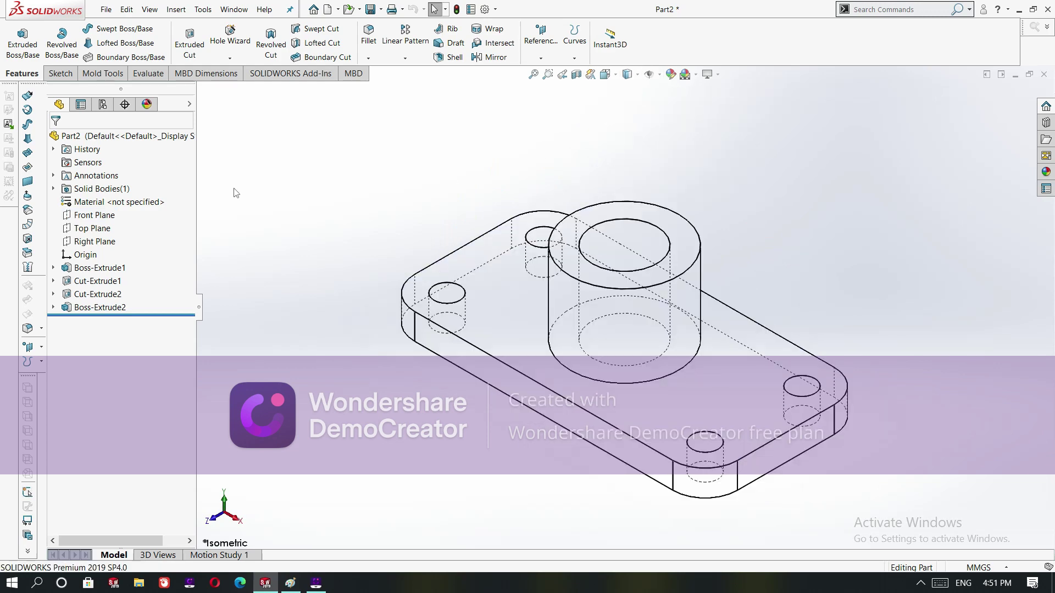
Examine the hidden edges of the holes and bore in views normal to the Front, Top and Right planes
click(91, 215)
click(113, 191)
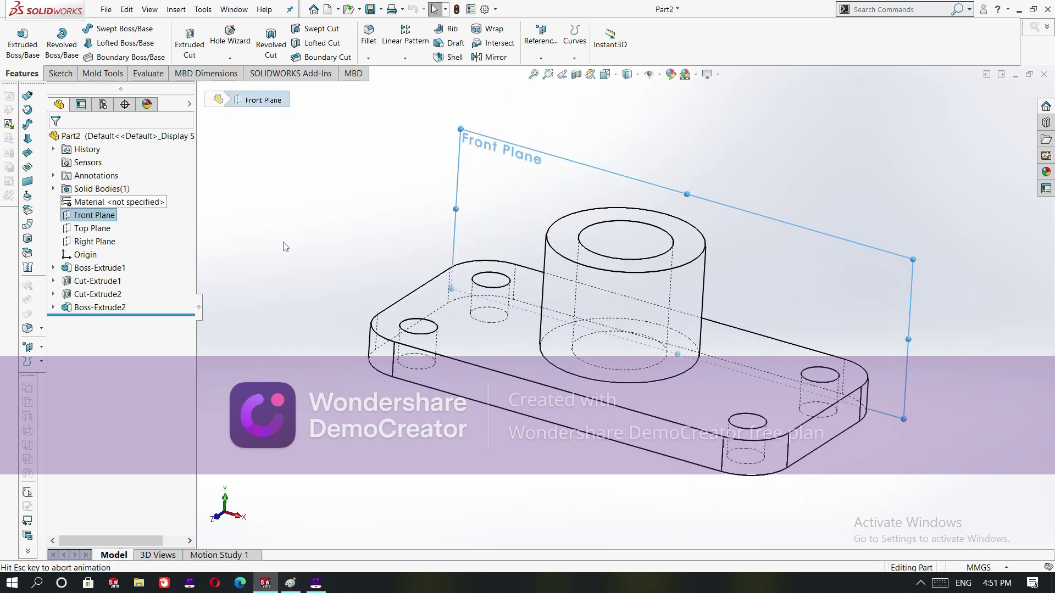
click(258, 311)
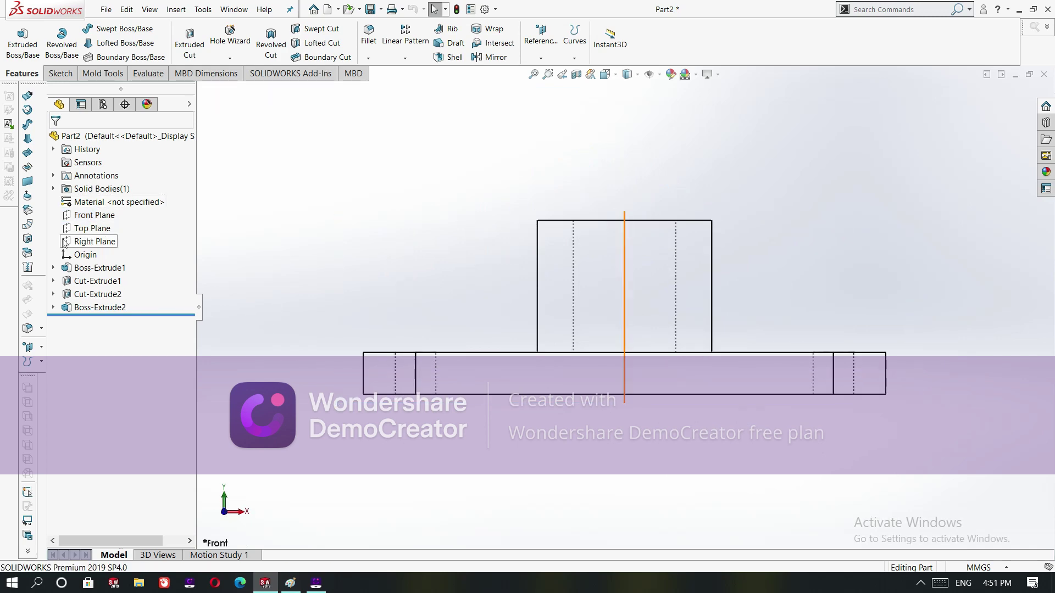
click(92, 228)
click(143, 216)
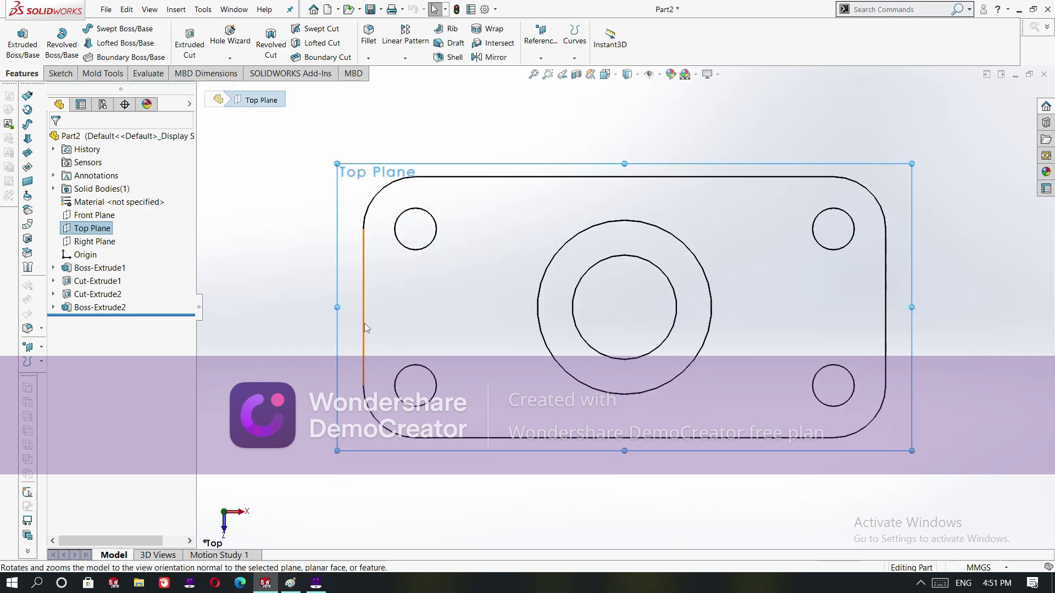
click(259, 359)
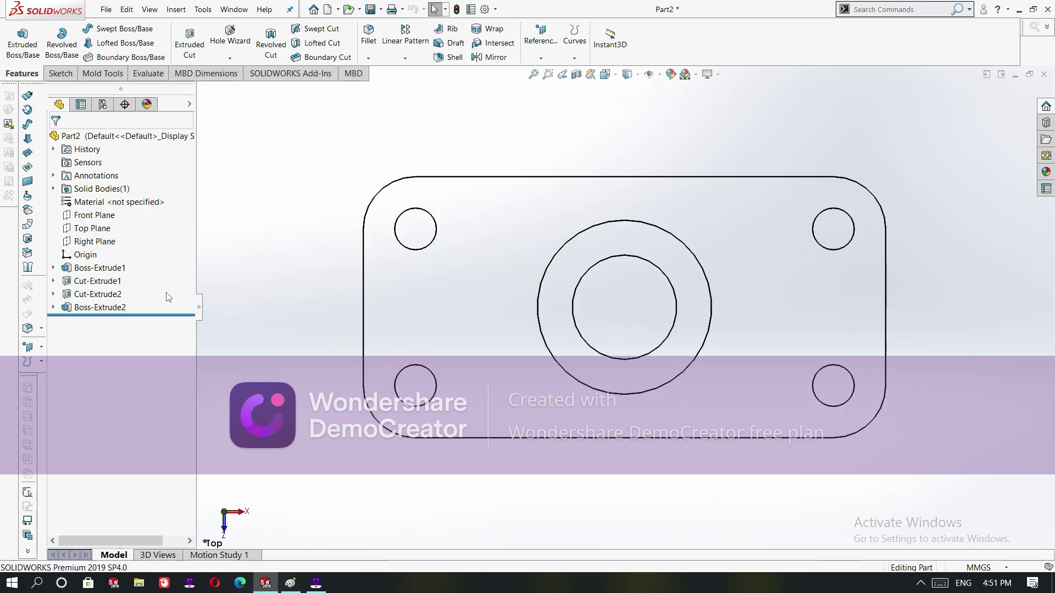
click(94, 242)
click(144, 228)
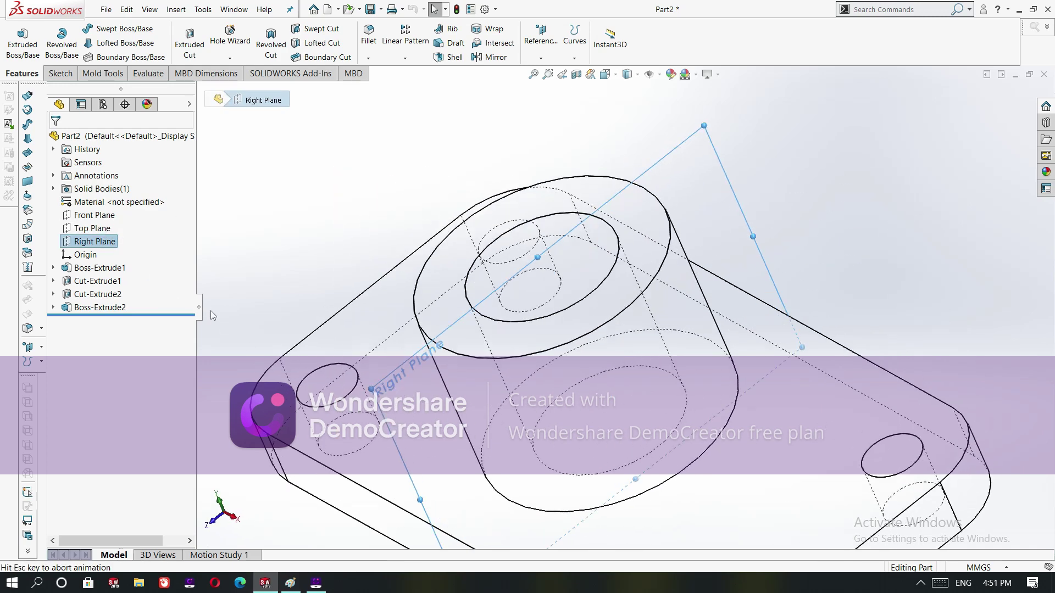
click(248, 322)
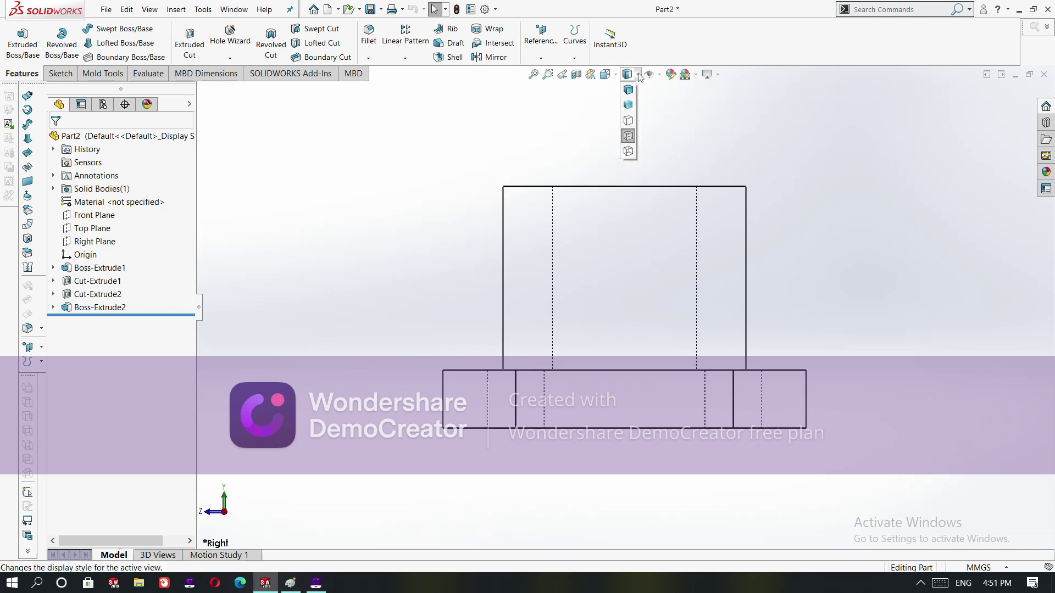
Examine the part in Wireframe normal to the Front, Top and Right planes, and restore the Shaded With Edges style
click(628, 151)
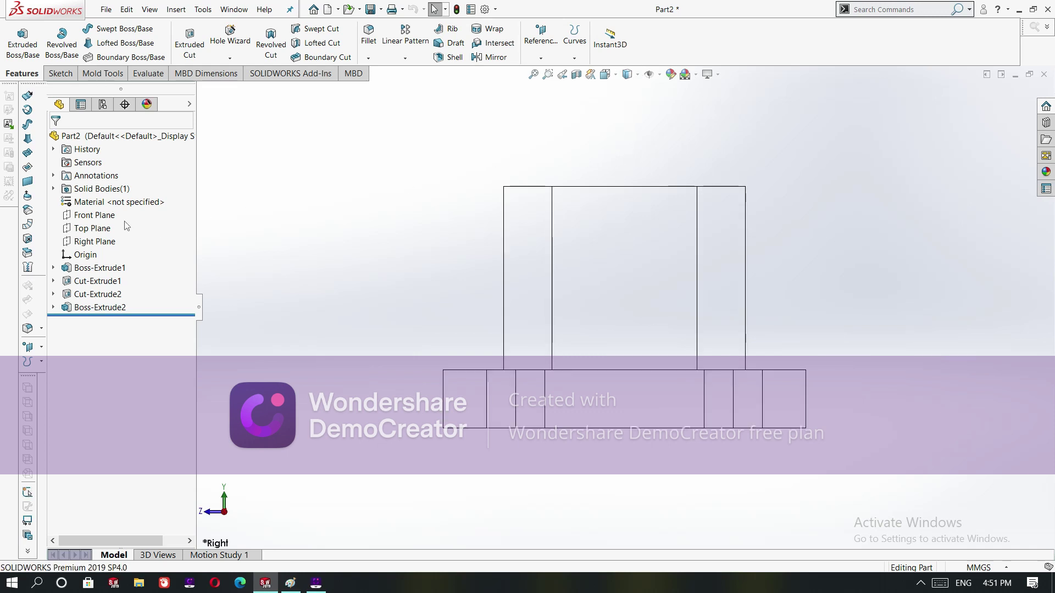
click(101, 215)
click(162, 199)
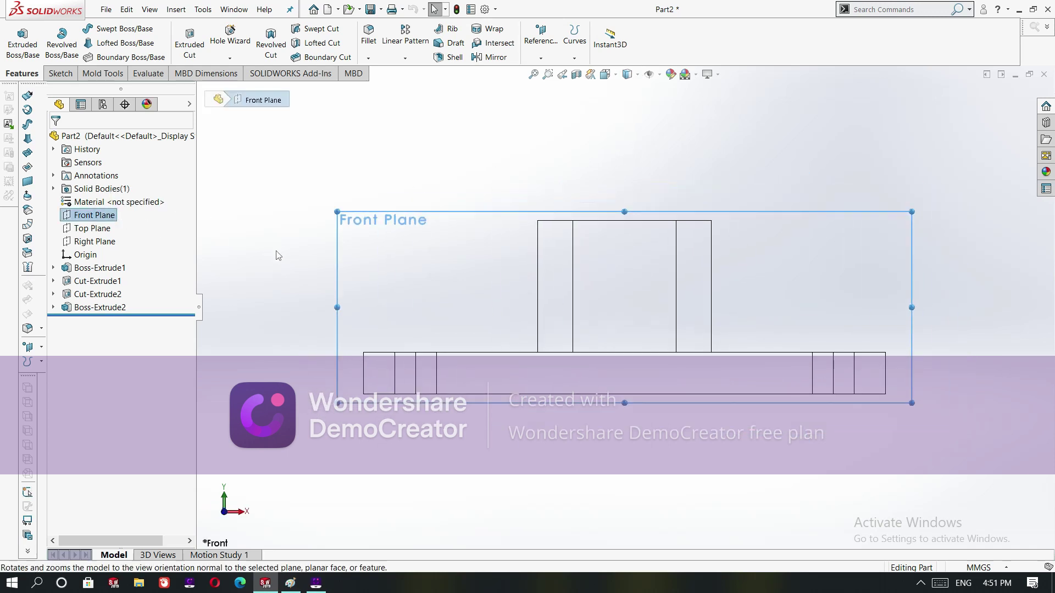
click(92, 228)
click(161, 215)
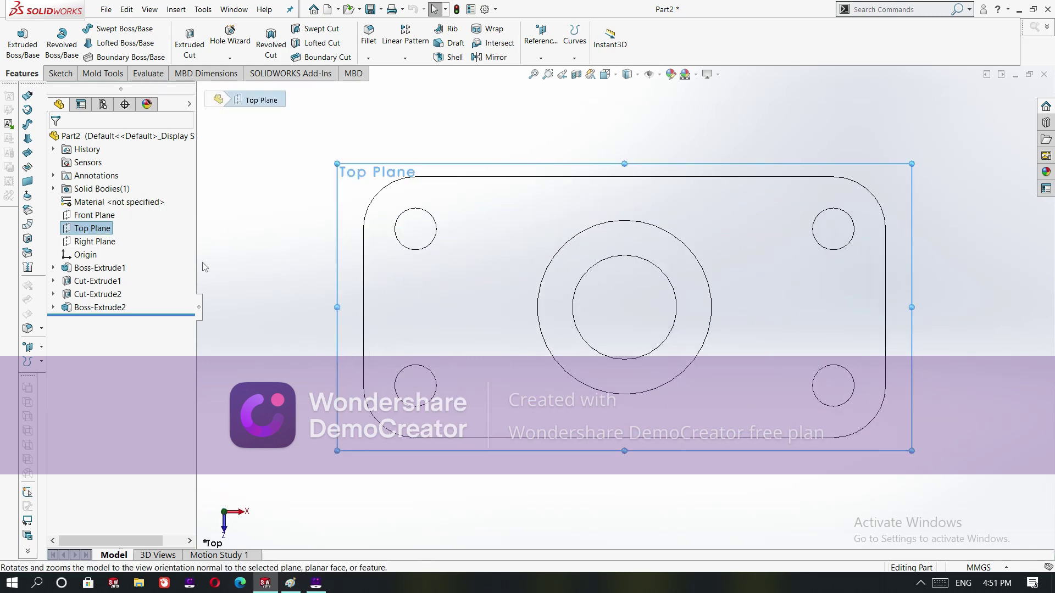
click(94, 241)
click(161, 228)
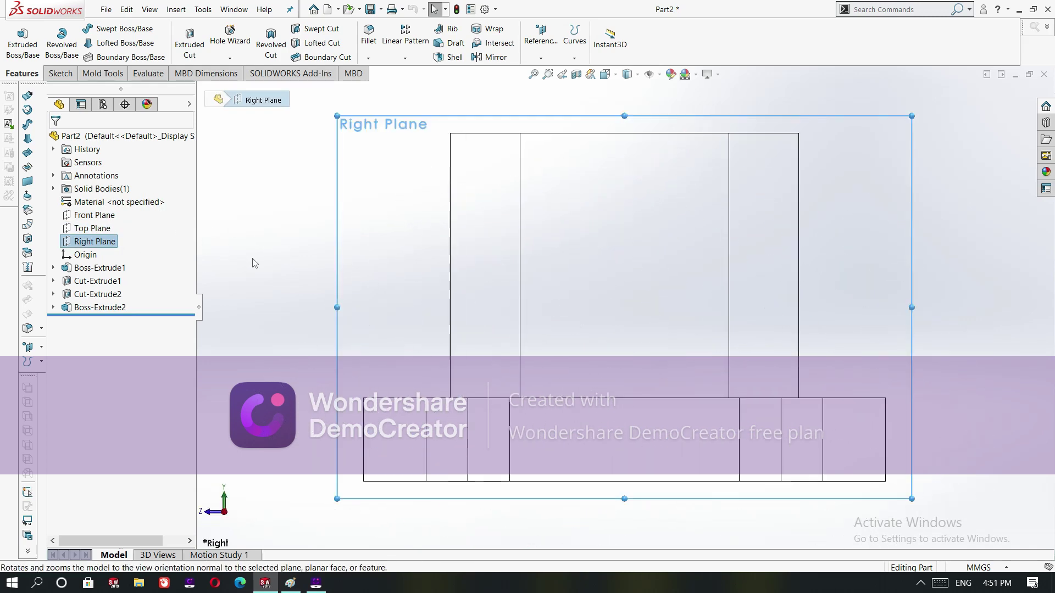
key(Escape)
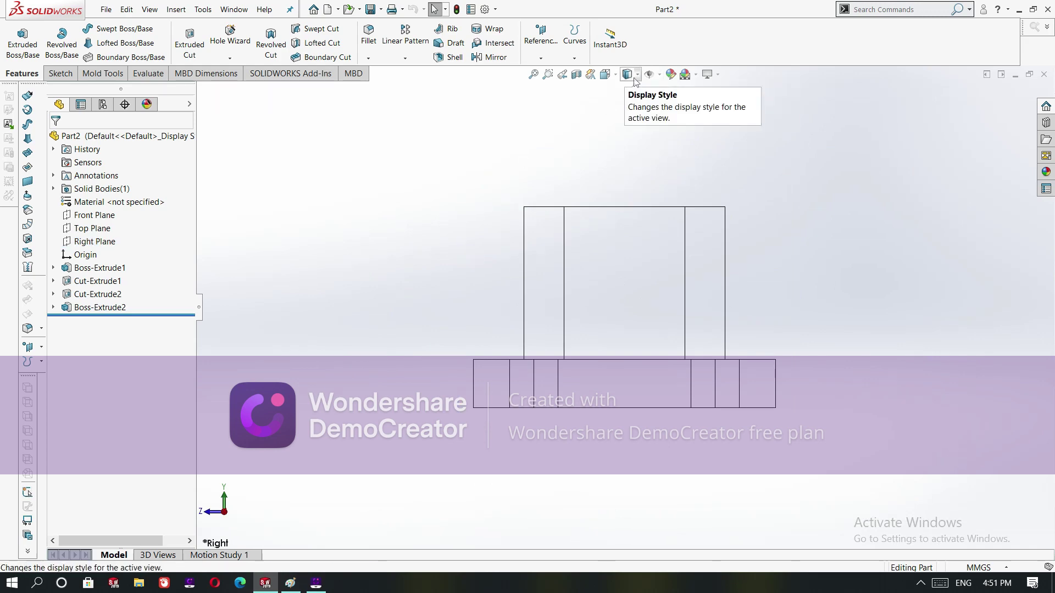
click(637, 77)
click(626, 98)
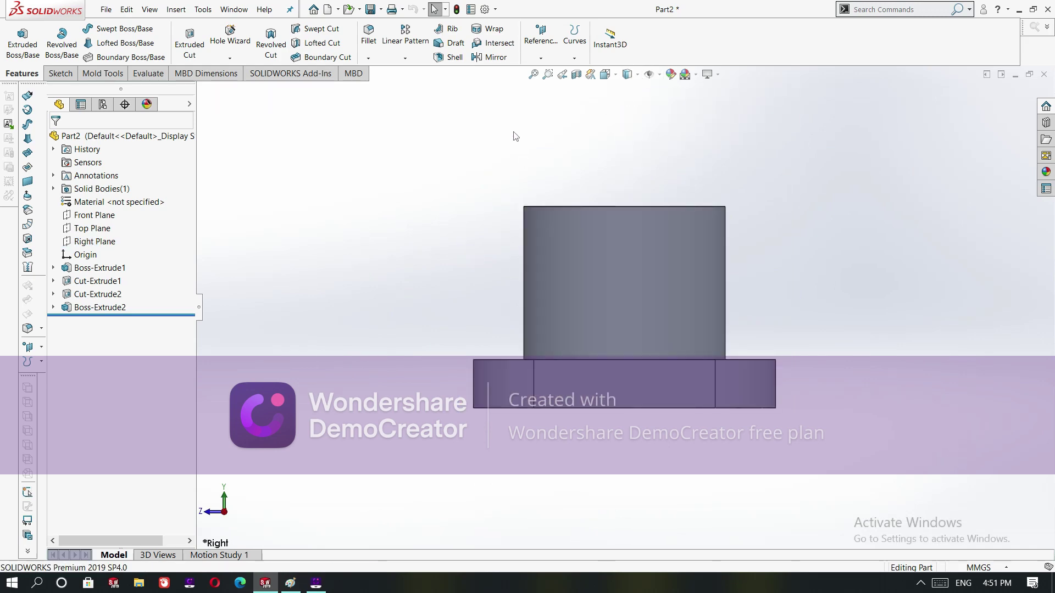
Start a planar section view of the part on the Front Plane with a 0 mm offset
right_click(432, 157)
click(467, 205)
drag(467, 271, 540, 307)
click(577, 74)
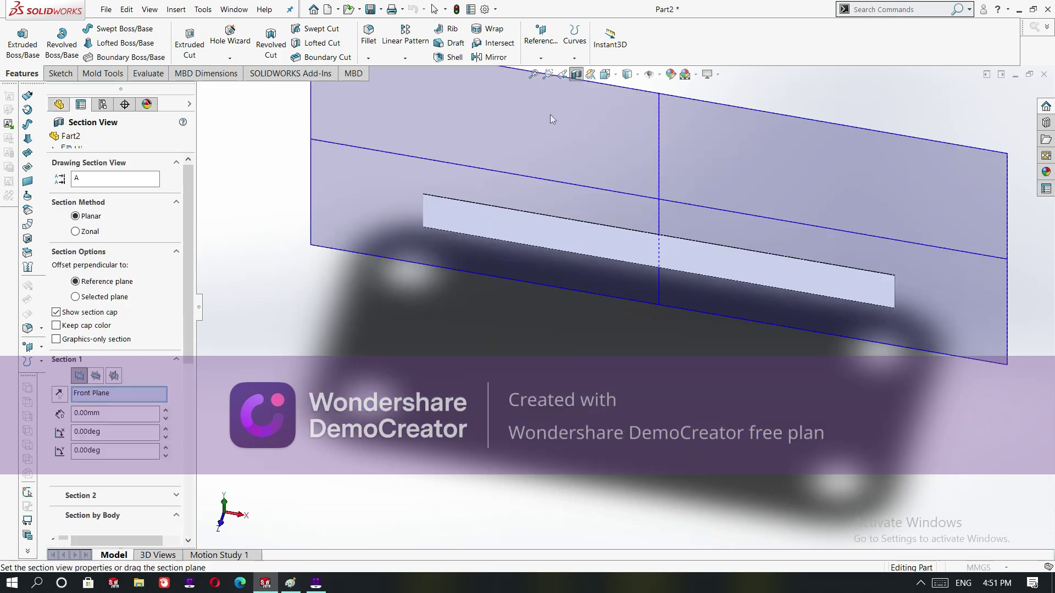